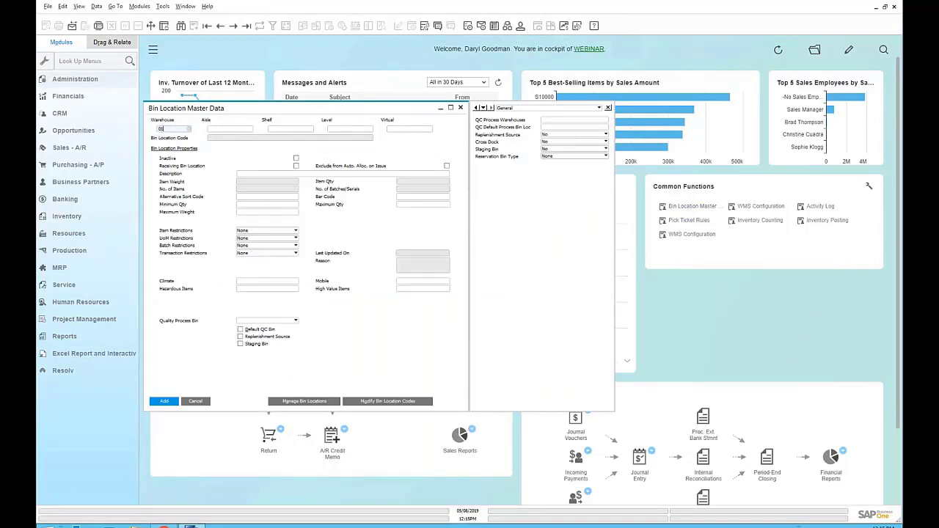
key("Tab")
type("A1")
key("Tab")
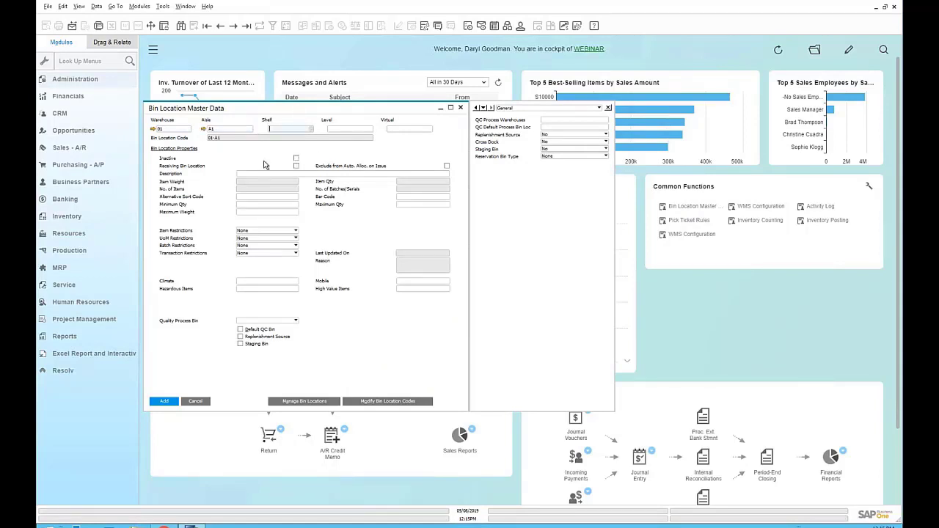
- Find the bin locations of warehouse 01, aisle A1, and open the record of bin 01-A1-1-L1
left_click(181, 25)
left_click(376, 276)
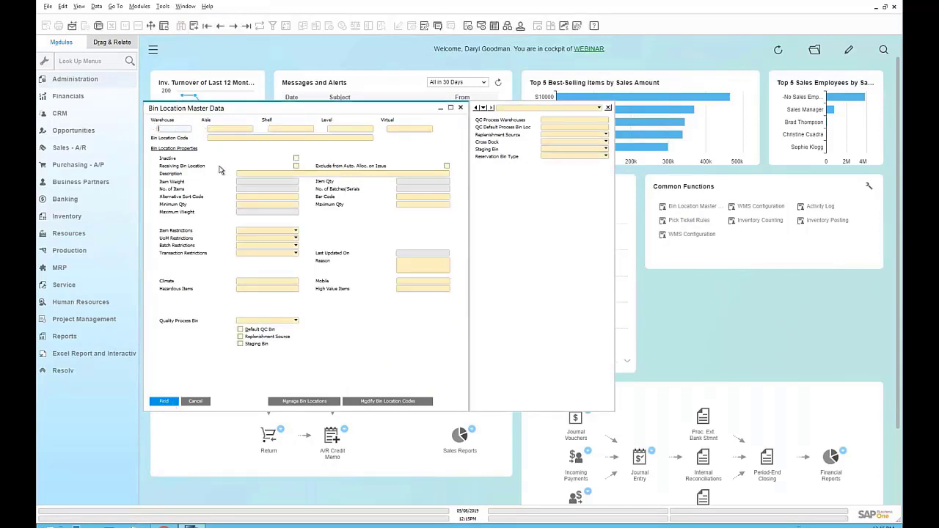
type("01")
key("Tab")
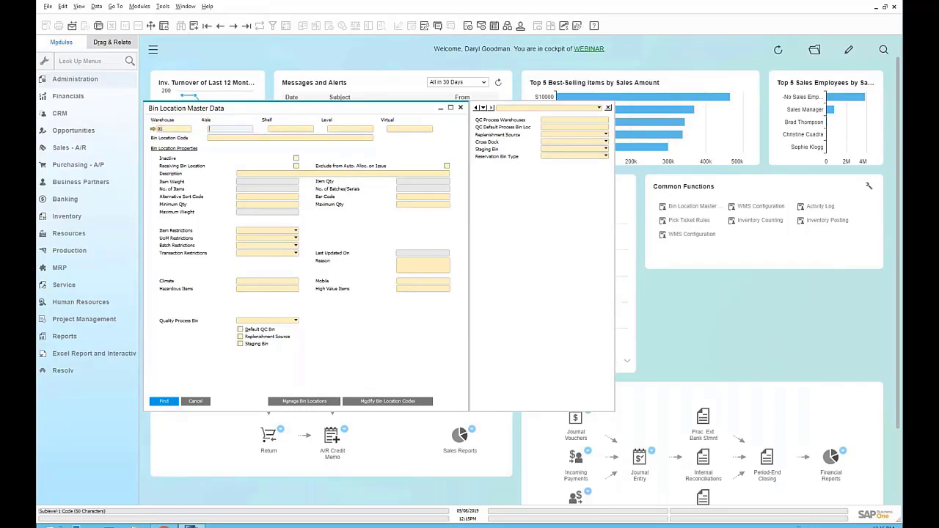
left_click(164, 400)
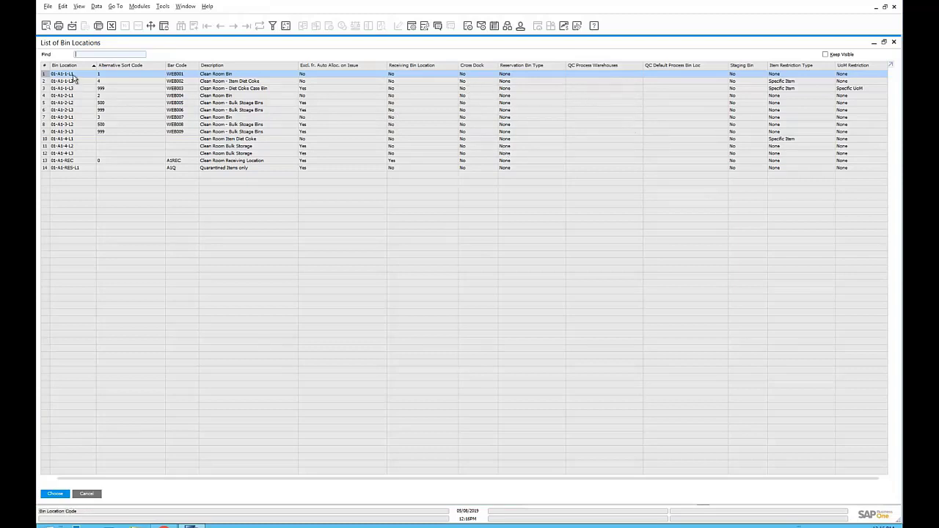
key("Return")
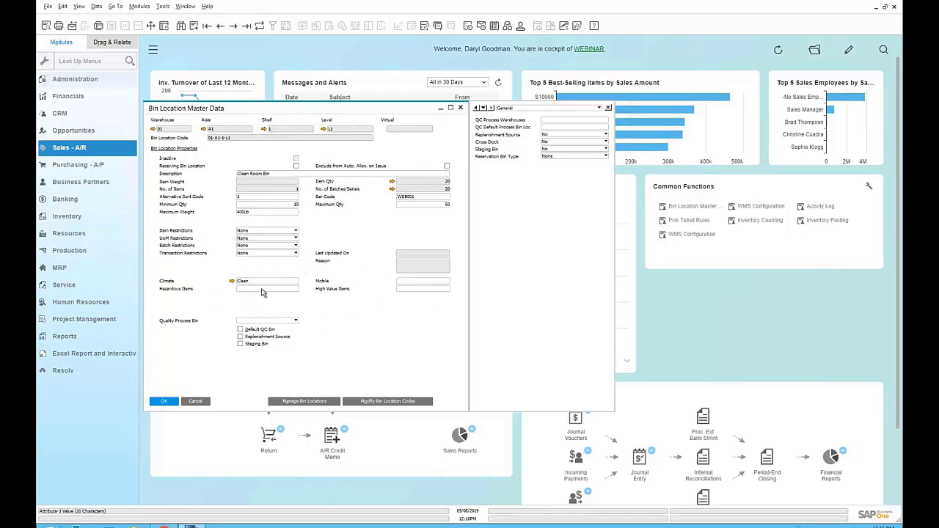
- Examine the attribute codes available for the bin's Climate property, keeping the current choice
double_click(266, 282)
left_click(297, 281)
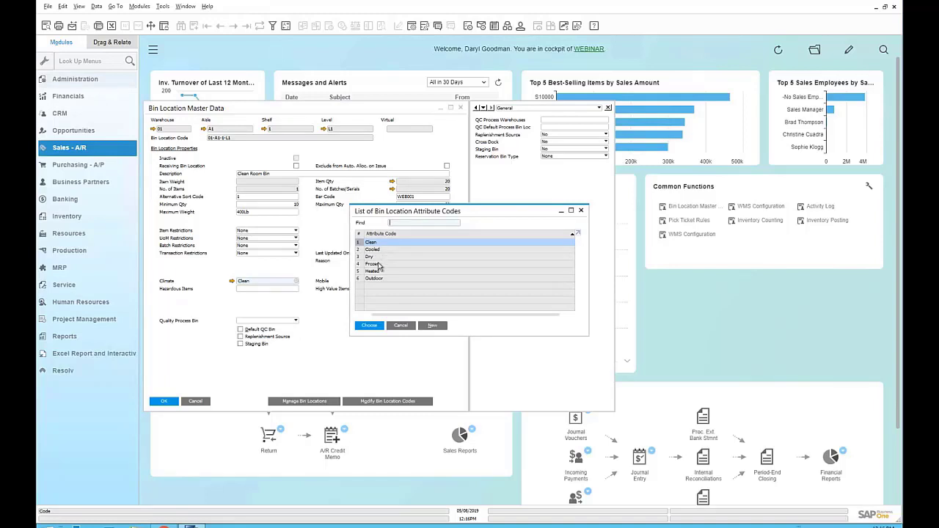
left_click(394, 326)
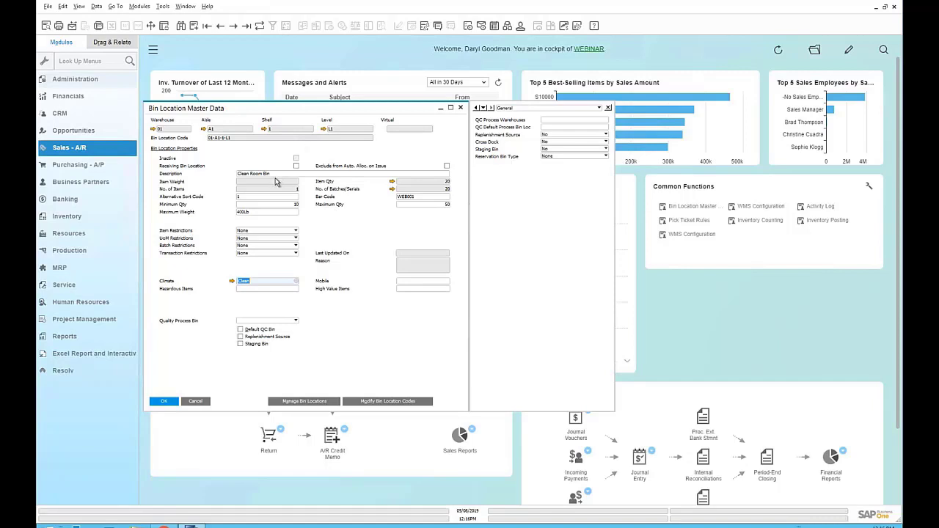
- Inspect the bin's item contents with batch/serial numbers displayed and return to the bin record
left_click(391, 181)
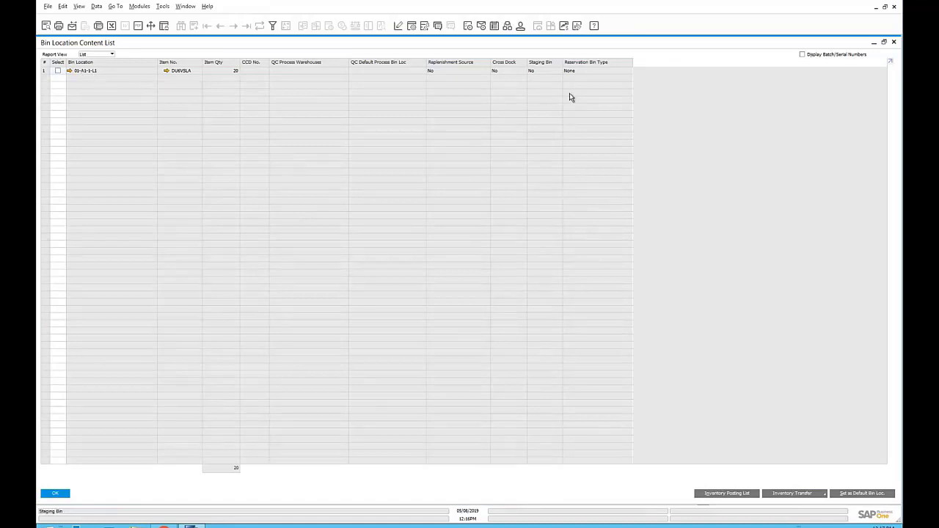
left_click(802, 54)
left_click(56, 493)
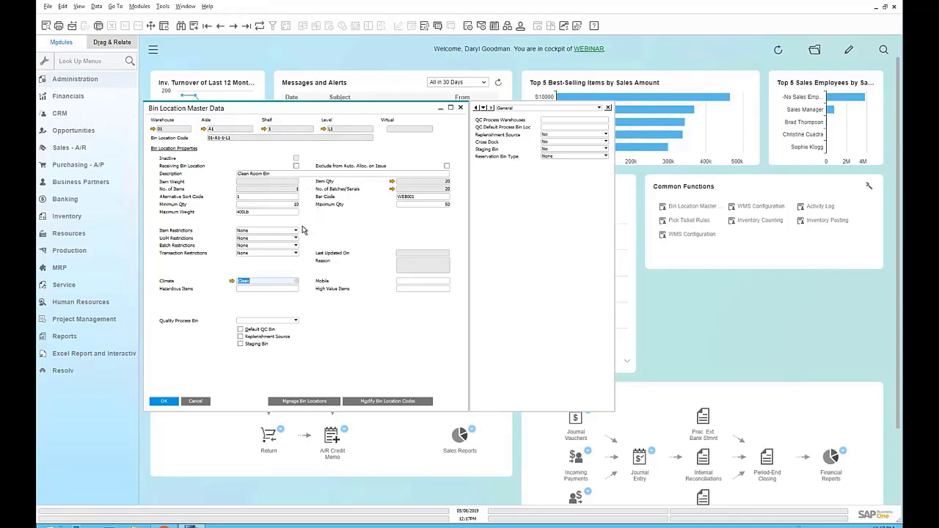
- Advance to bin 01-A1-1-L2 and examine its restricted item's inventory data for warehouse 01
left_click(234, 26)
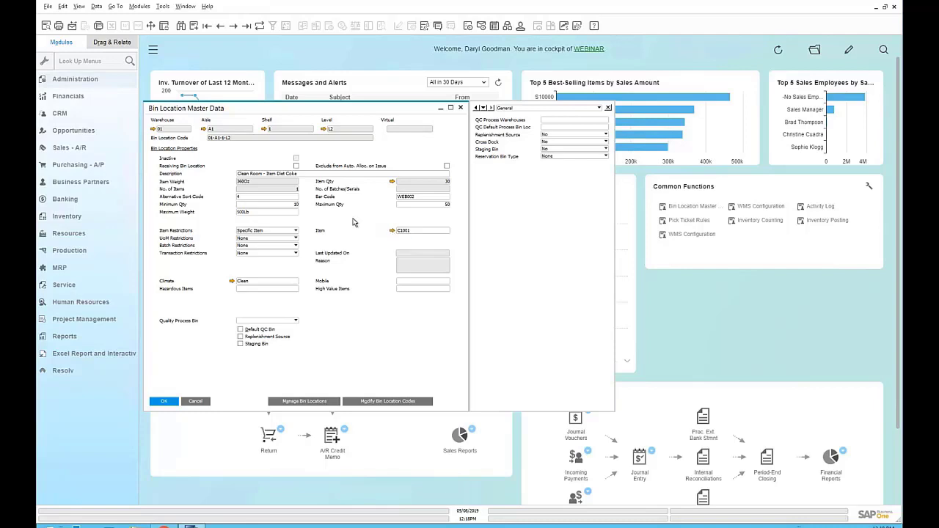
left_click(393, 231)
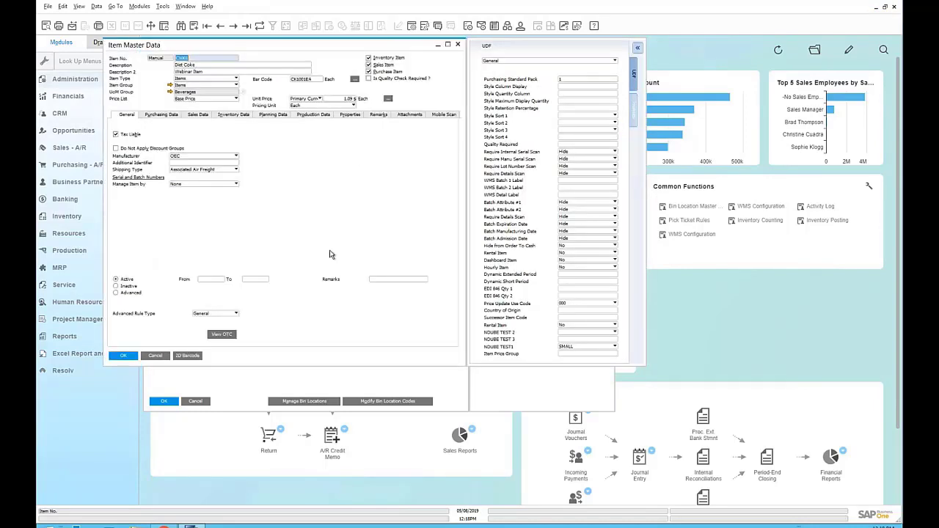
left_click(241, 115)
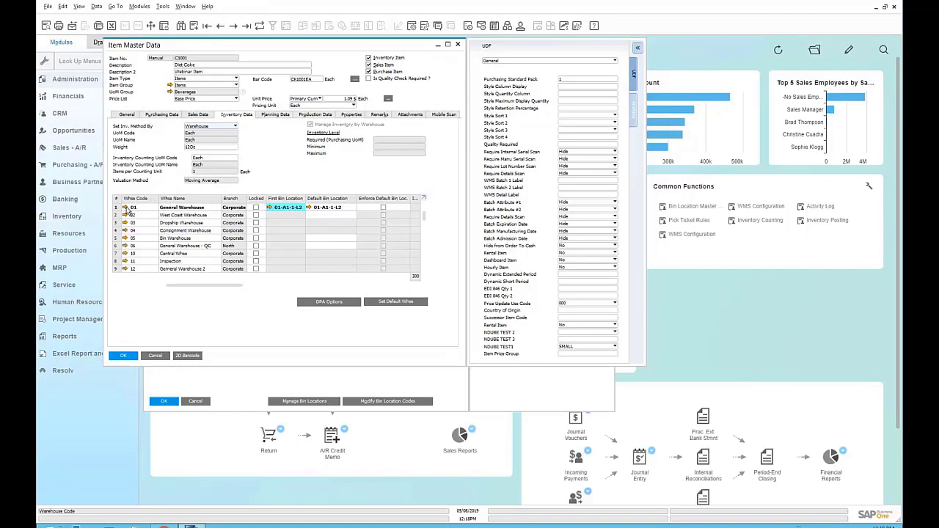
left_click(116, 208)
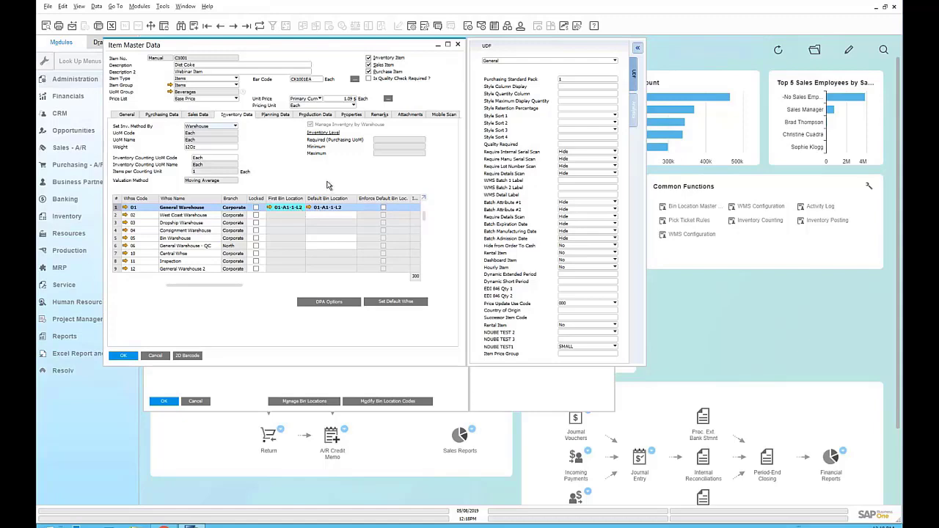
- Review the bin location content list for item C1001 in warehouse 01, and close the list and the item record
right_click(323, 187)
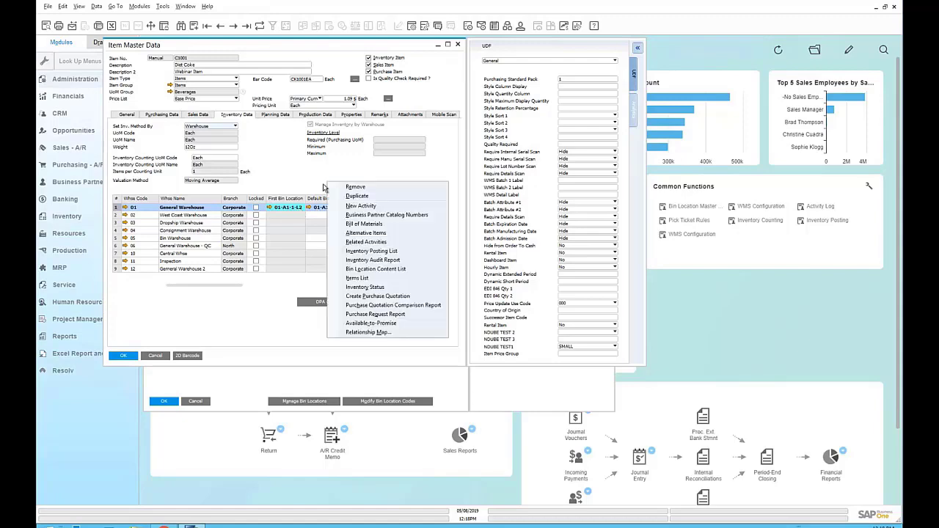
left_click(356, 269)
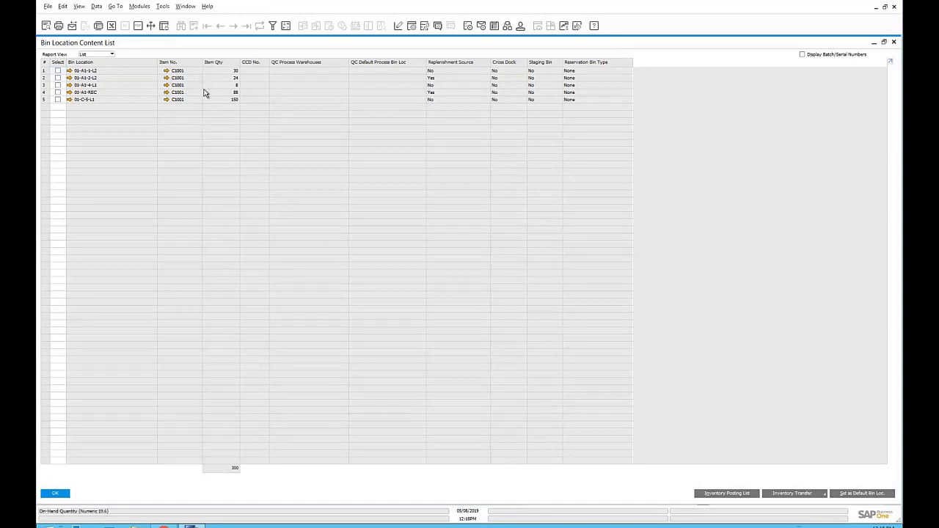
double_click(737, 45)
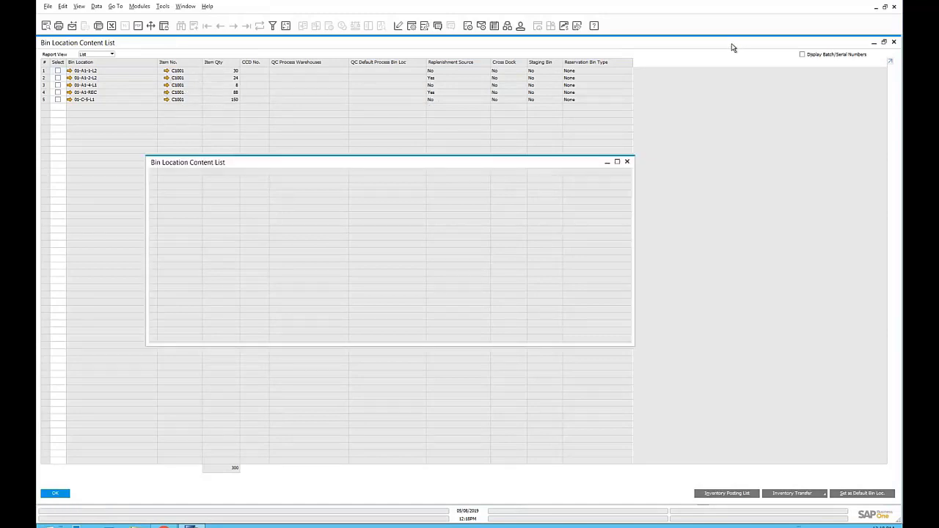
left_click(626, 161)
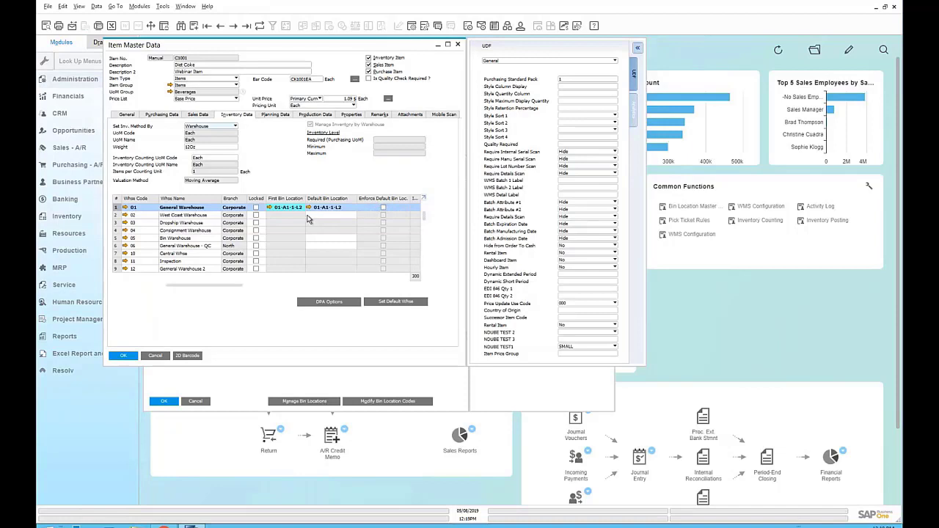
left_click(131, 357)
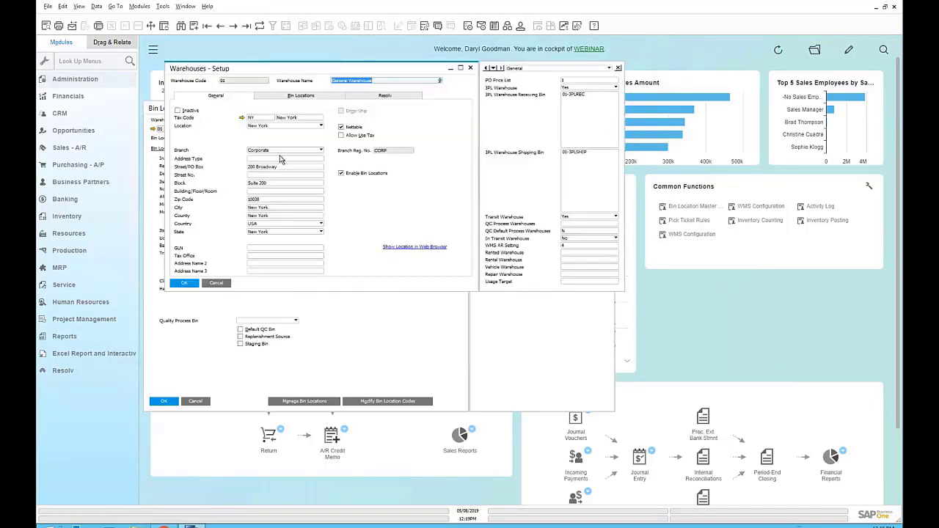
- Examine the Auto Alloc. on Issue and Receive up to options in warehouse 01's bin location settings, and close the setup unchanged
left_click(304, 95)
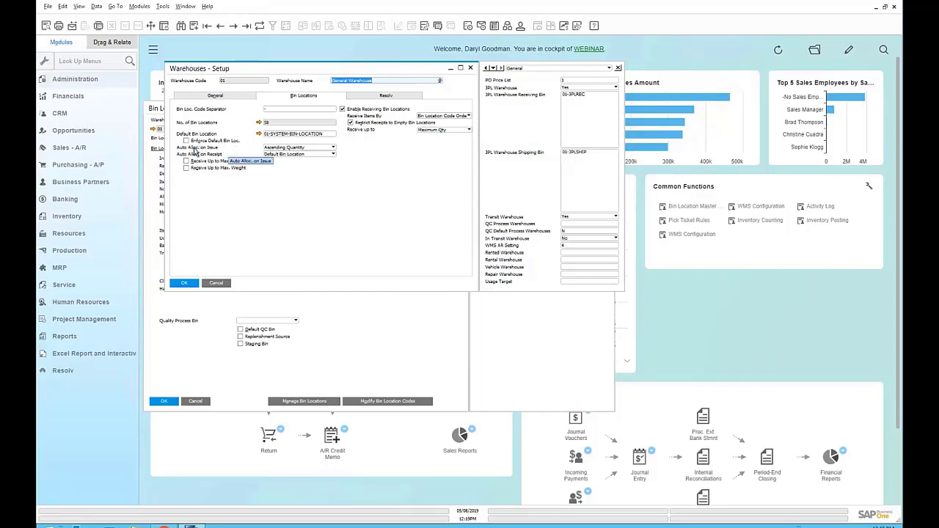
left_click(333, 149)
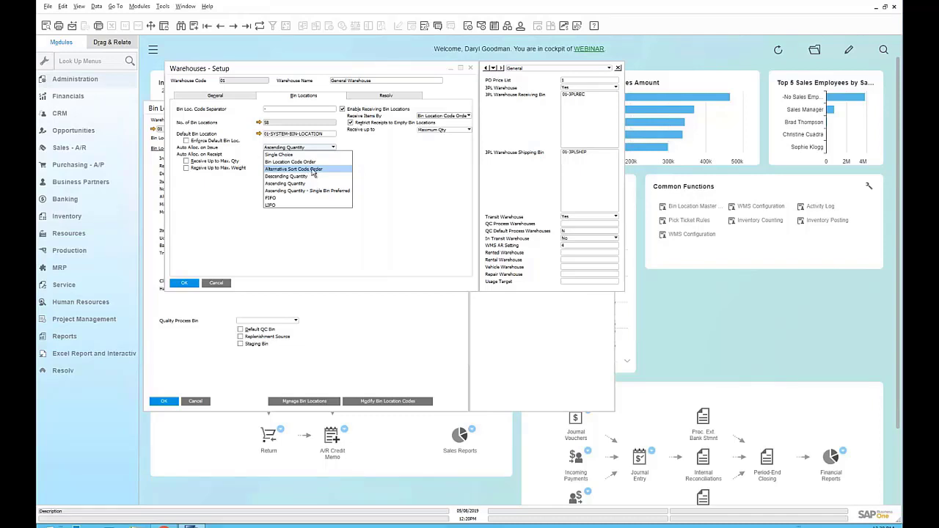
left_click(365, 166)
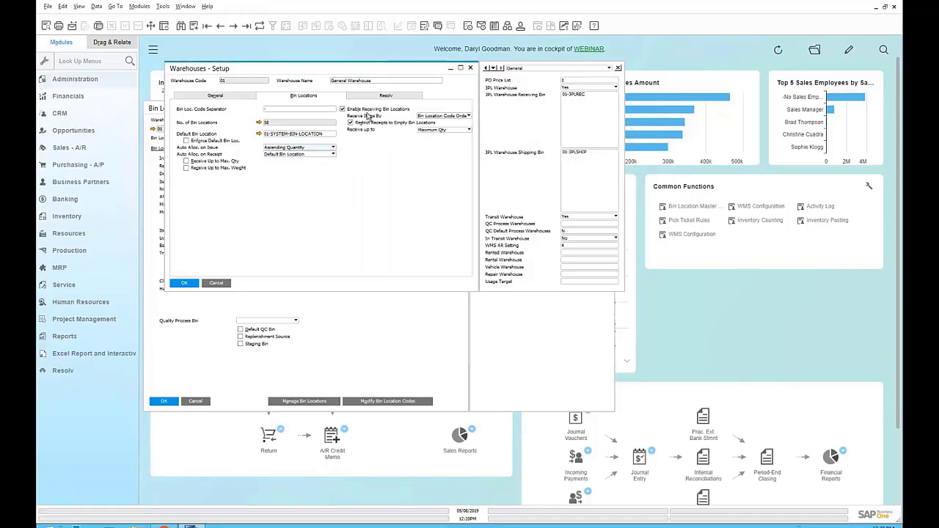
left_click(434, 130)
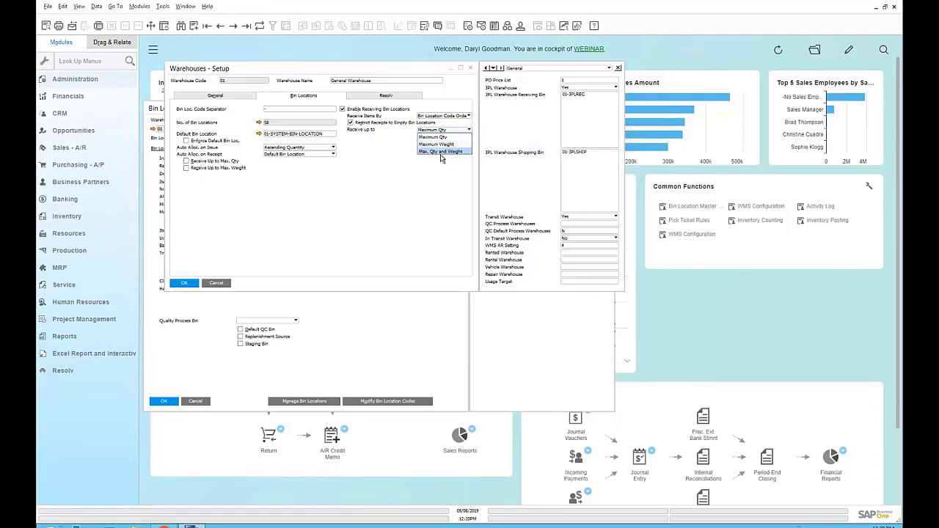
left_click(229, 285)
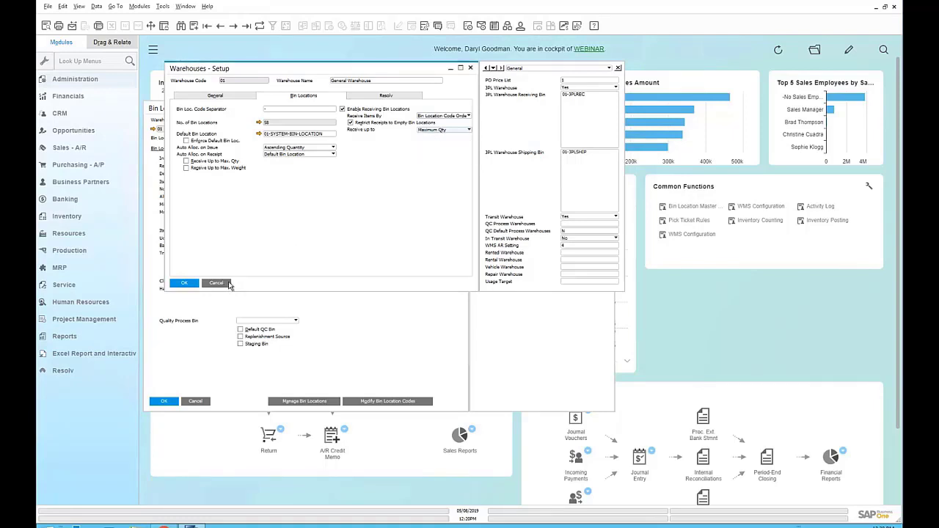
left_click(470, 67)
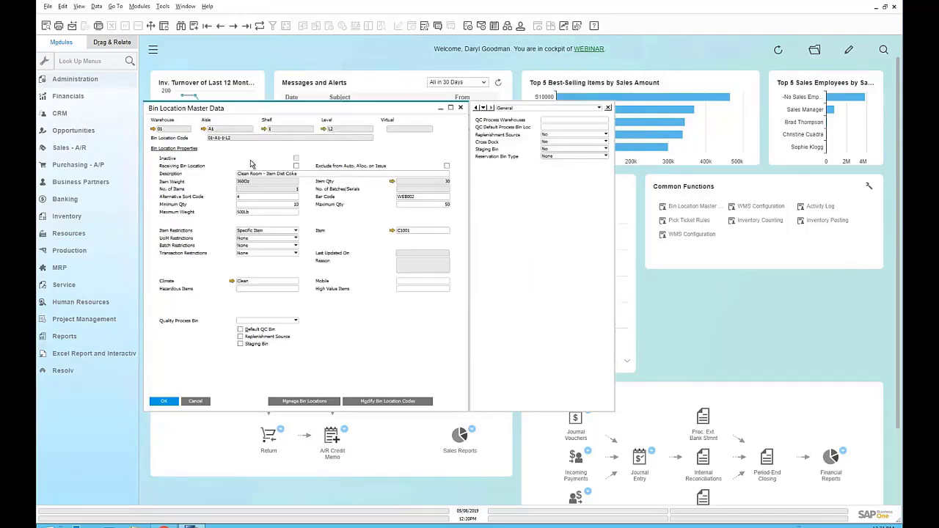
- Advance to bin 01-A1-1-L3 and examine its replenishment source setting, UoM restriction and alternative sort code
left_click(238, 29)
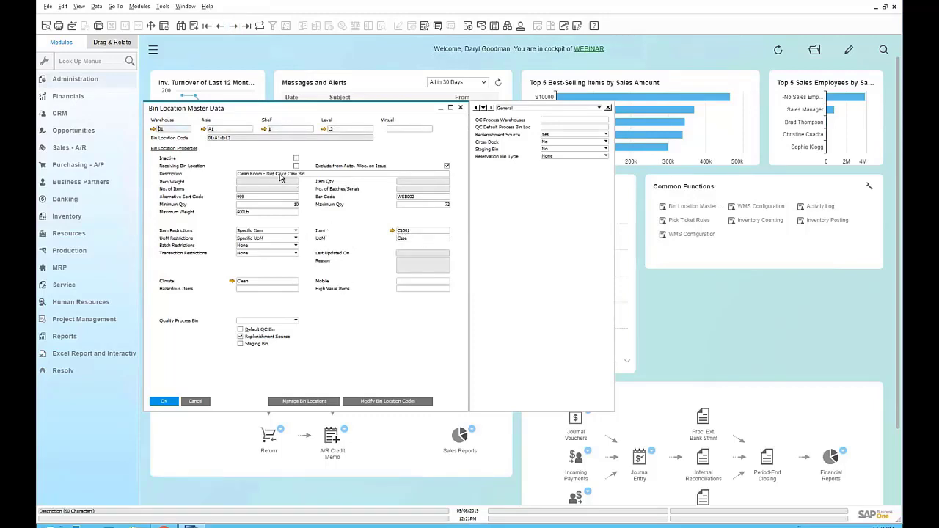
left_click(240, 337)
double_click(413, 240)
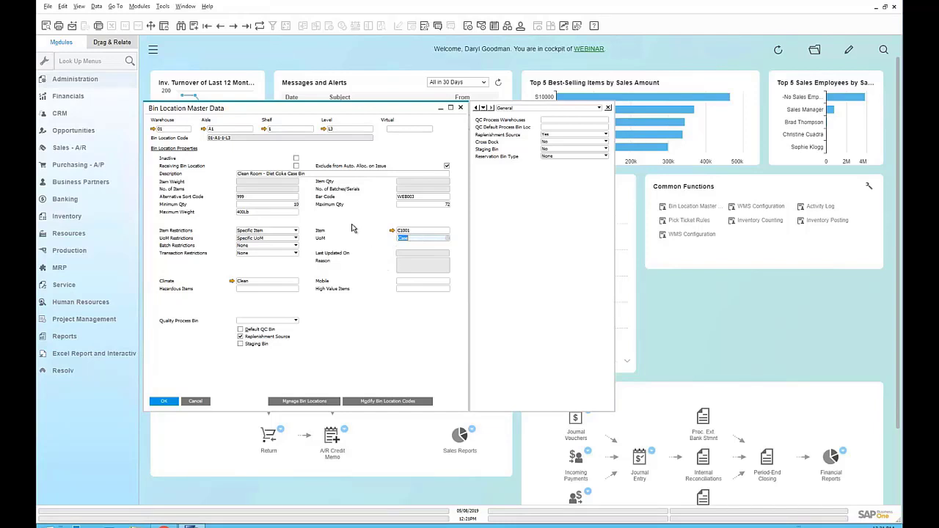
left_click(240, 197)
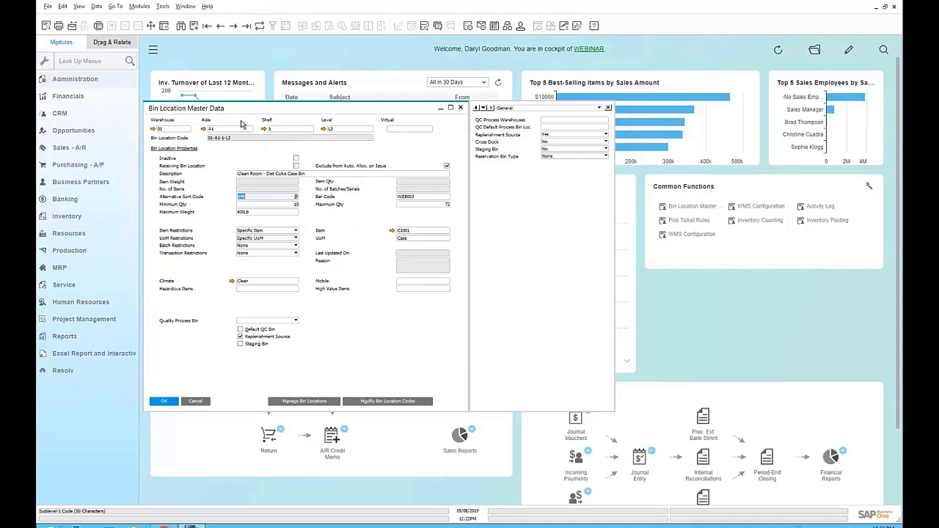
- Search for all bin locations flagged as Staging Bin, review the list and leave it without choosing a bin
left_click(181, 31)
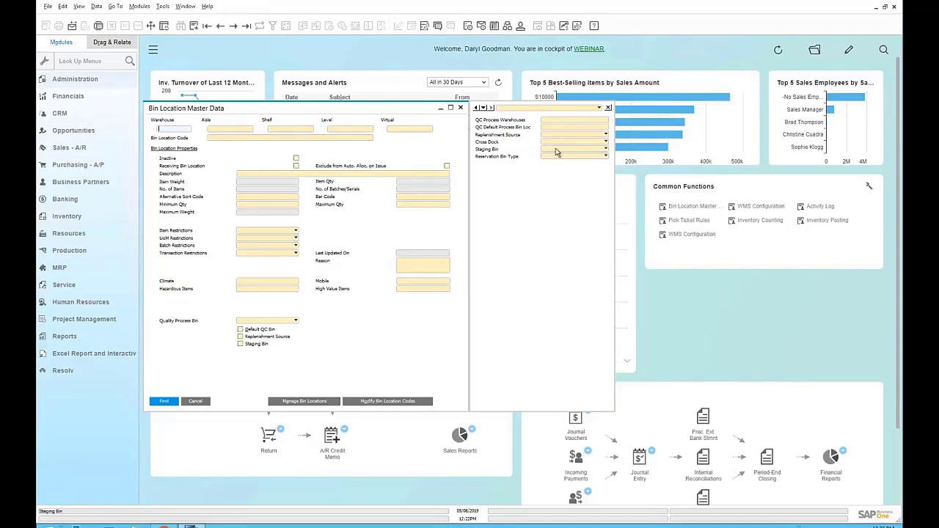
left_click(240, 344)
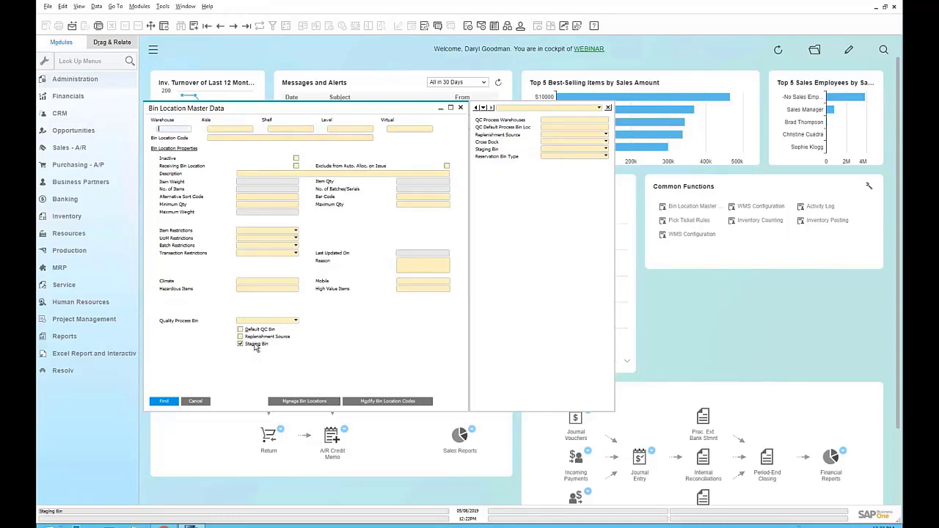
left_click(165, 402)
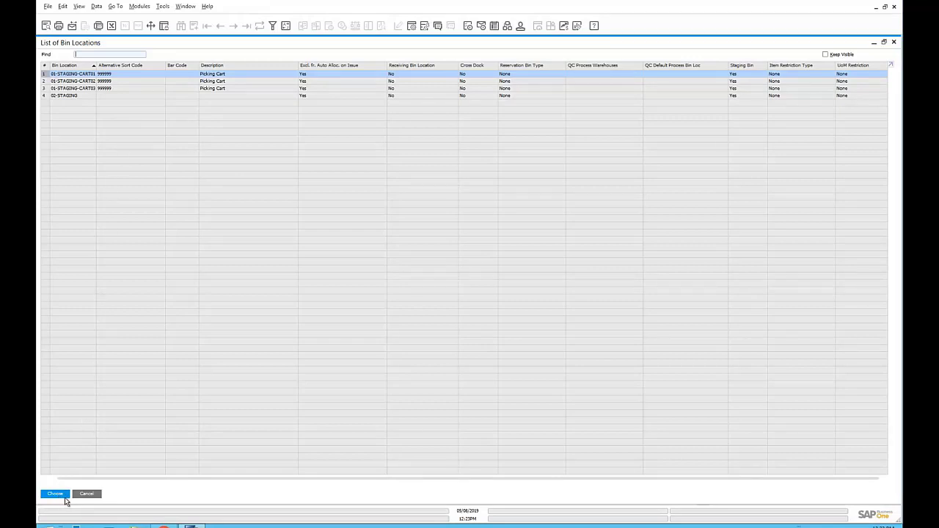
left_click(87, 496)
- Examine the sublevel codes available for the Virtual level in a blank new bin record, and leave without choosing one
left_click(412, 129)
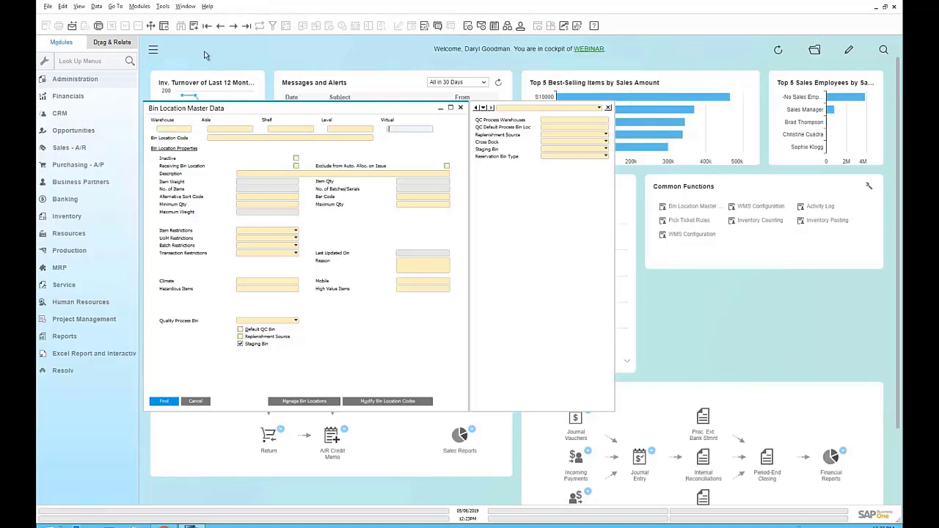
left_click(246, 25)
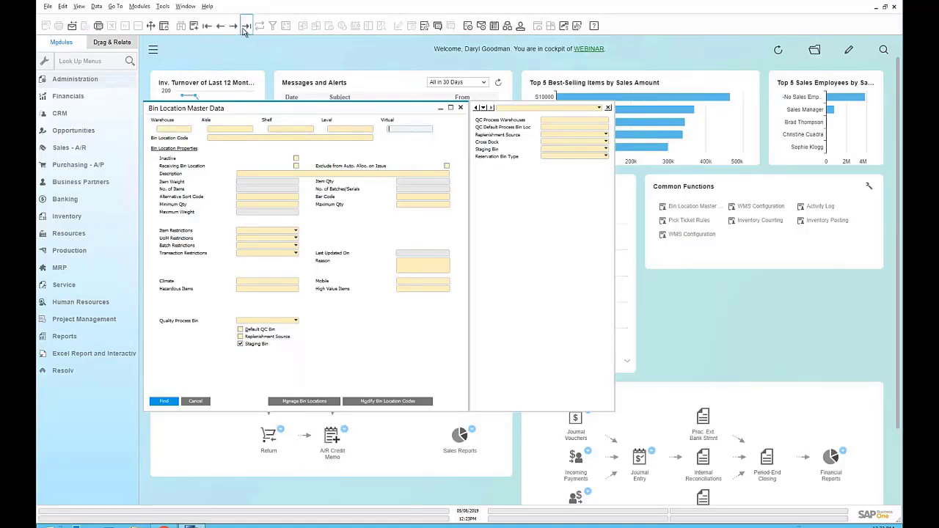
left_click(194, 25)
left_click(417, 128)
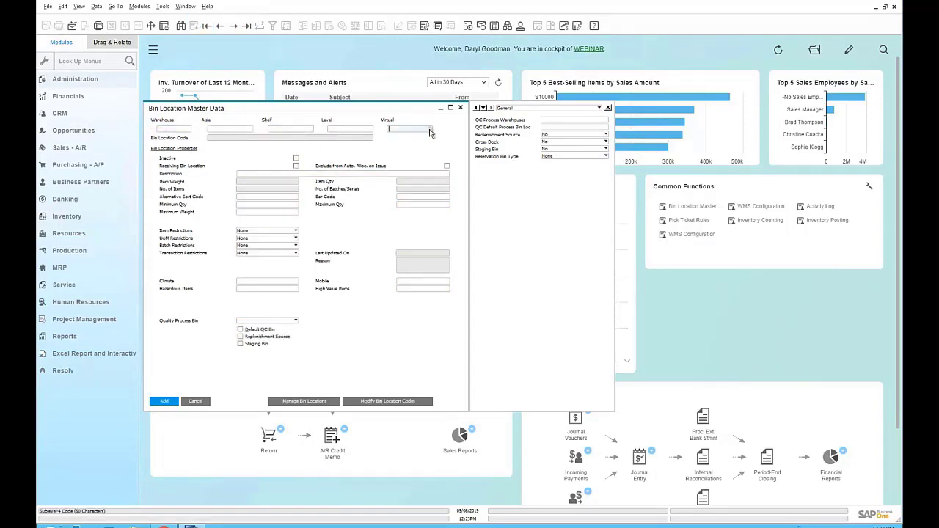
left_click(430, 130)
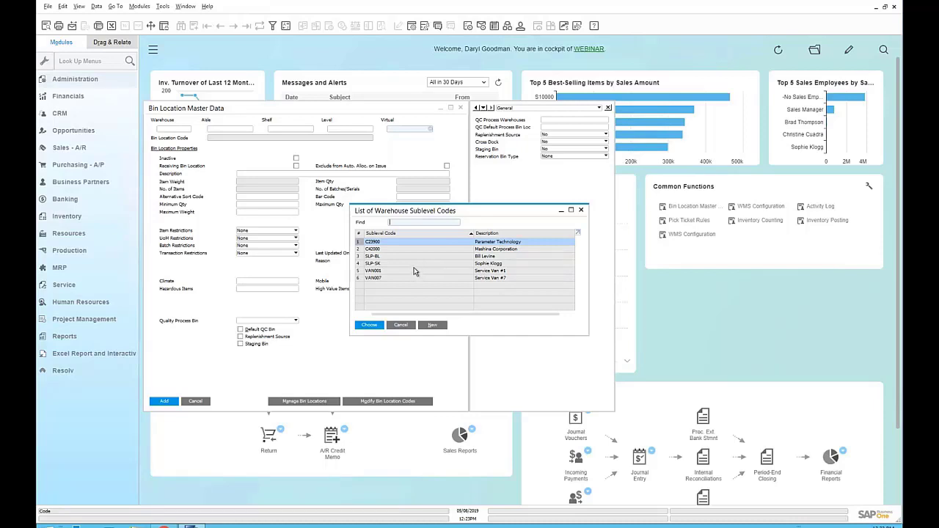
left_click(400, 325)
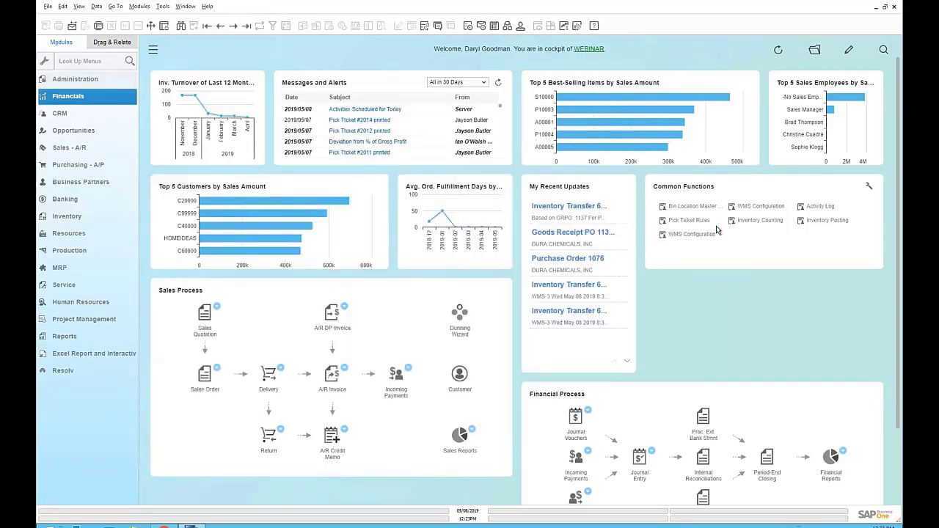
- Open the WMS configuration and examine its General, Picking and Inventory settings
left_click(664, 235)
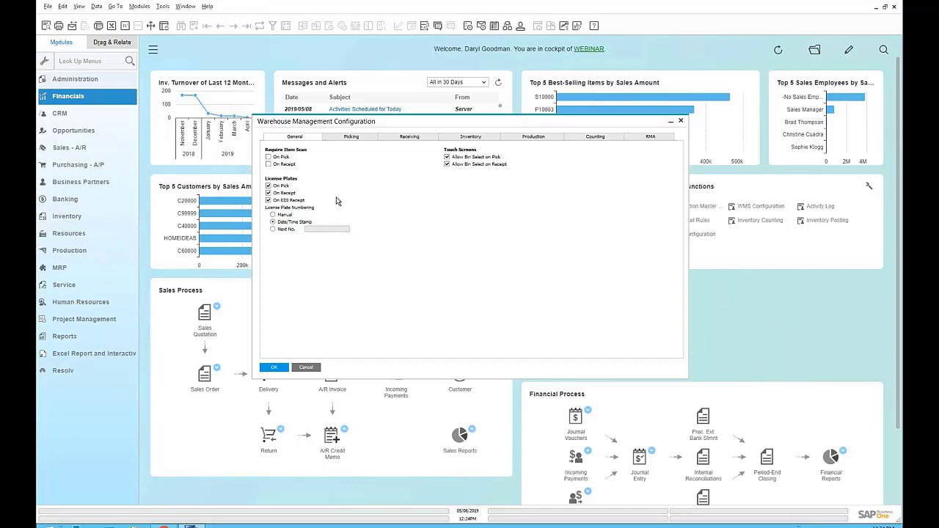
left_click(361, 138)
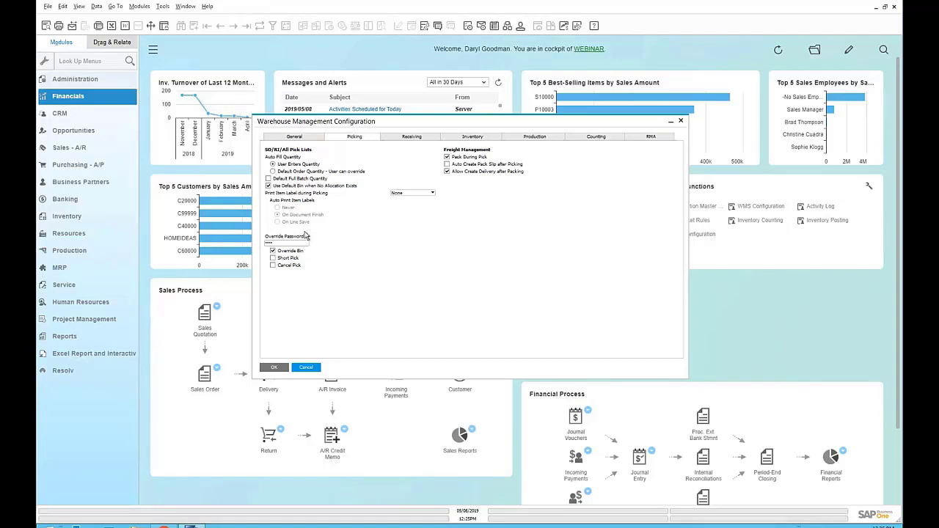
left_click(473, 136)
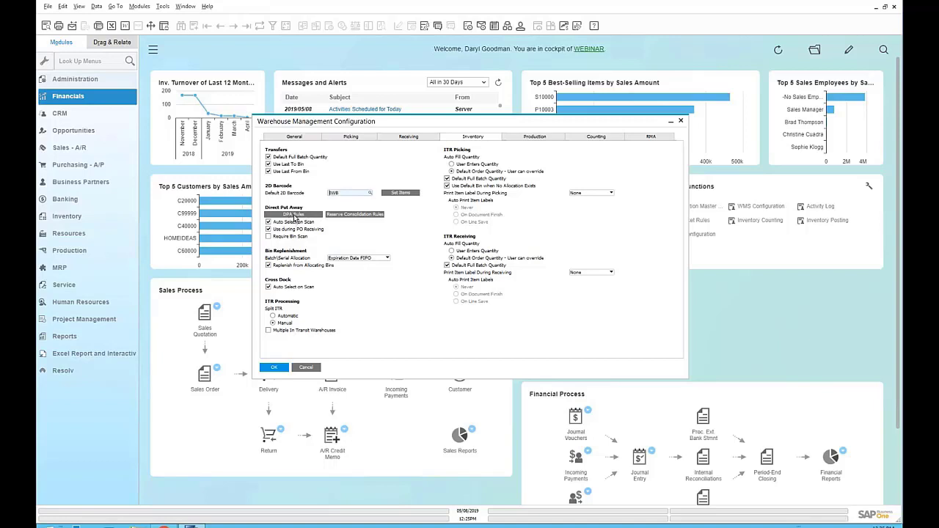
- Examine the available and selected options in the direct put away (DPA) rules hierarchy, and close it unchanged
left_click(295, 217)
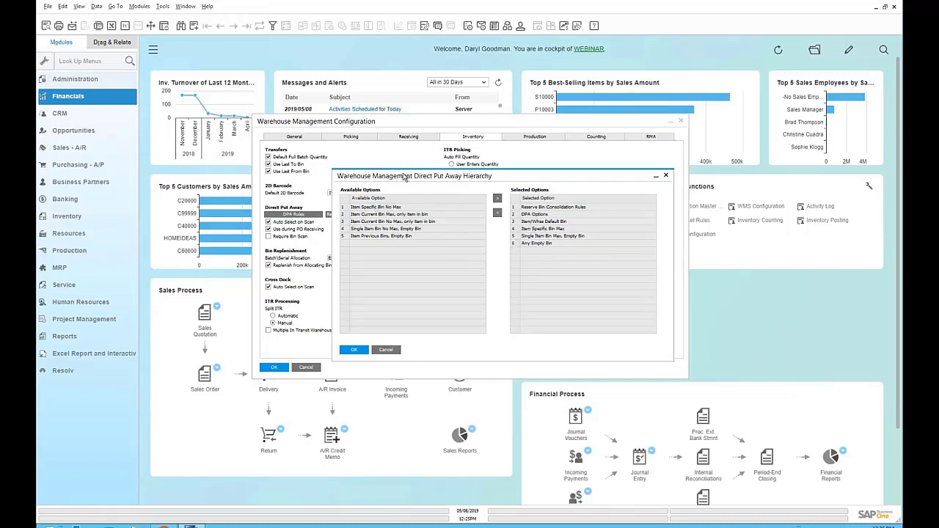
left_click_drag(403, 178, 438, 202)
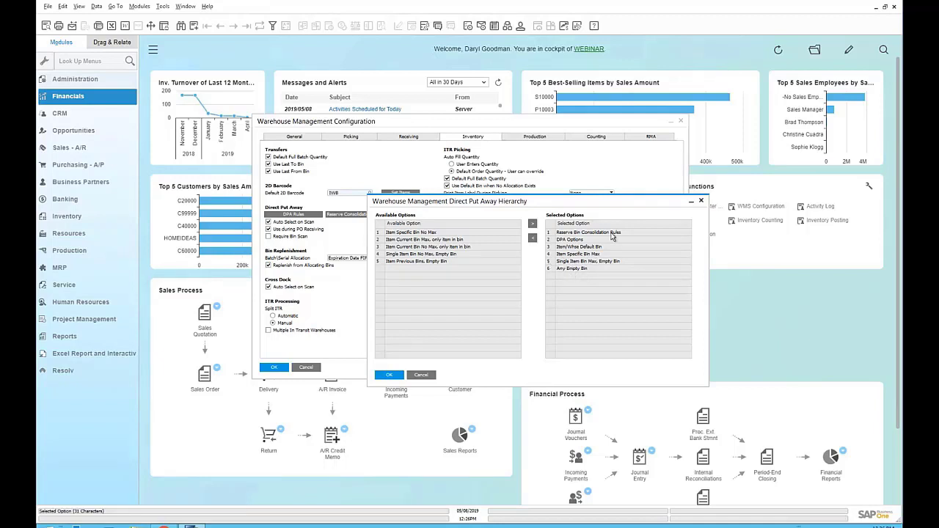
left_click(701, 201)
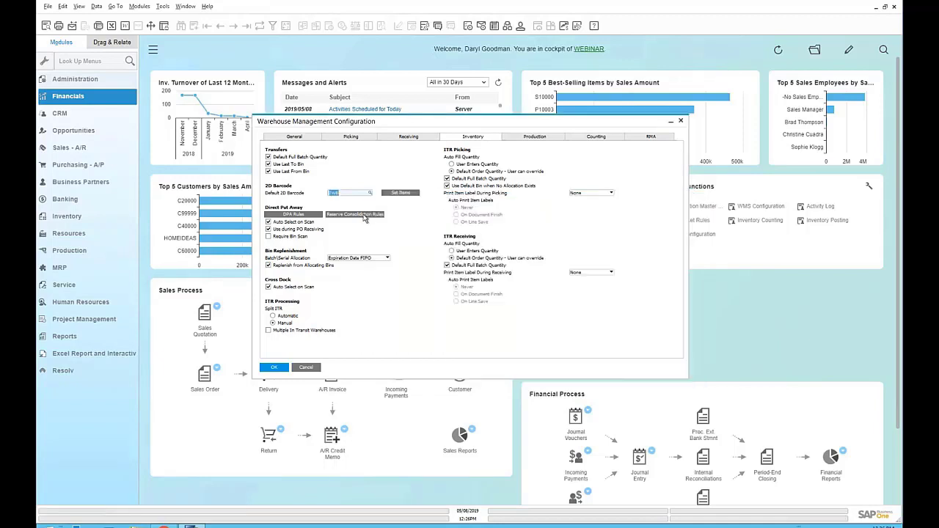
- Examine the available and selected options of the Reserve Bin Consolidation Rules, and close them unchanged
left_click(365, 216)
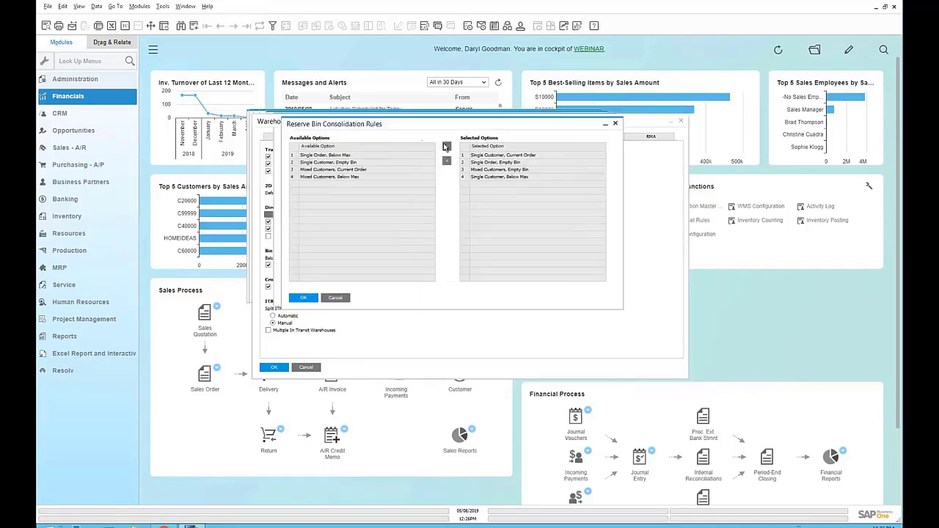
left_click_drag(443, 144, 539, 206)
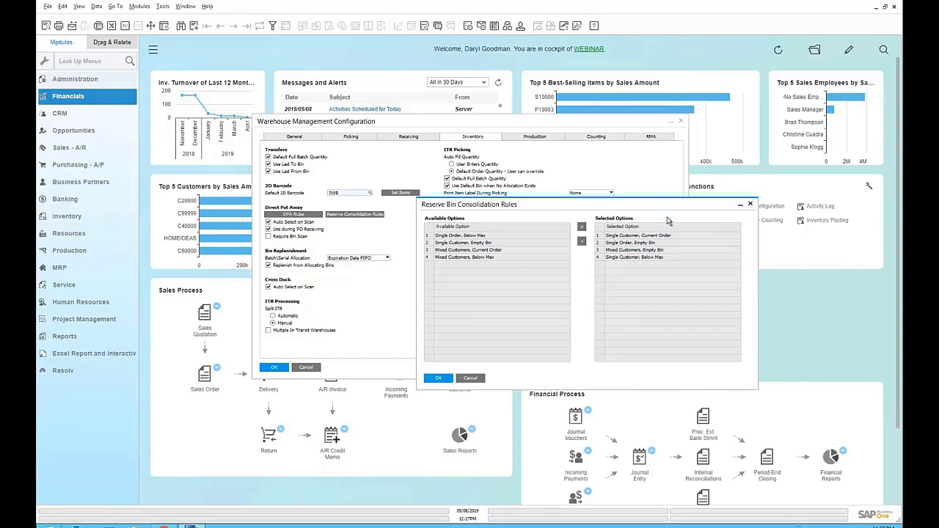
left_click(751, 207)
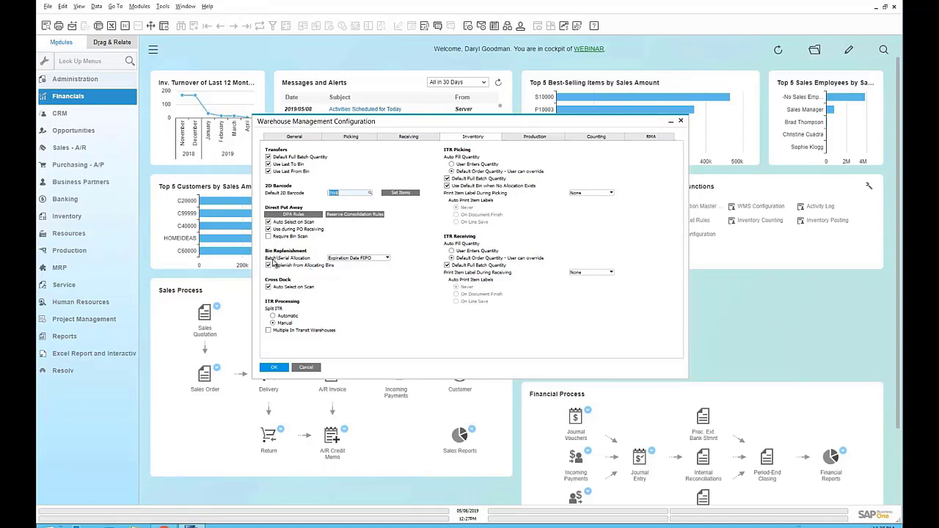
- Examine the Batch/Serial Allocation choices for bin replenishment without choosing another one, and close the warehouse management configuration
left_click(385, 260)
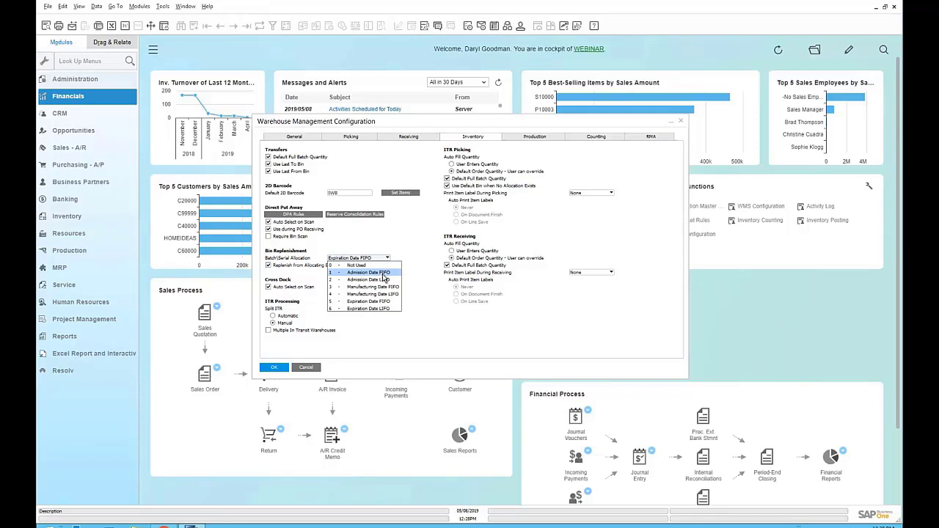
left_click(410, 278)
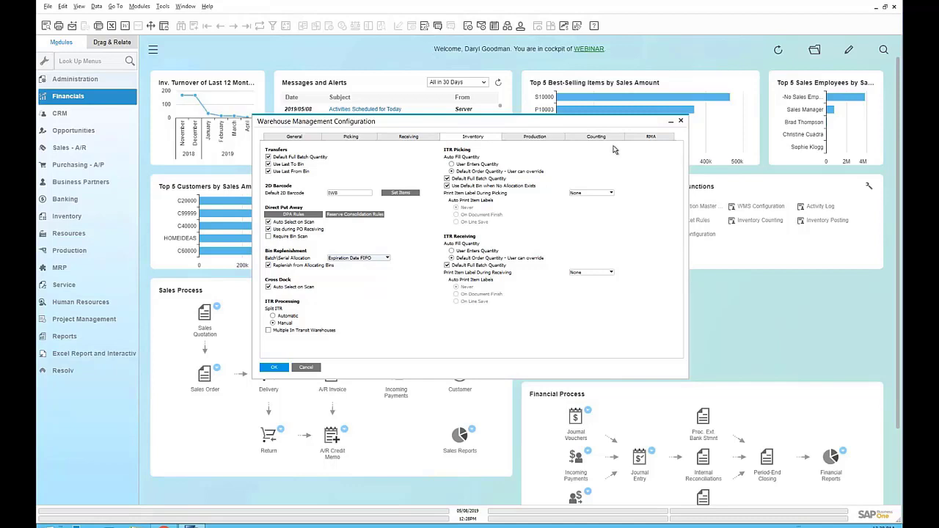
left_click(681, 120)
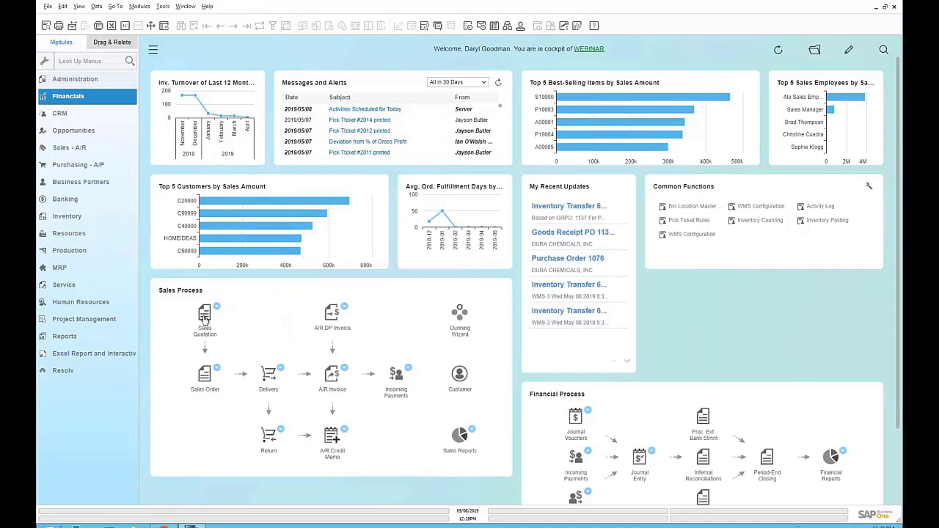
- Open the Activity Log of Resolv Mobile
left_click(63, 371)
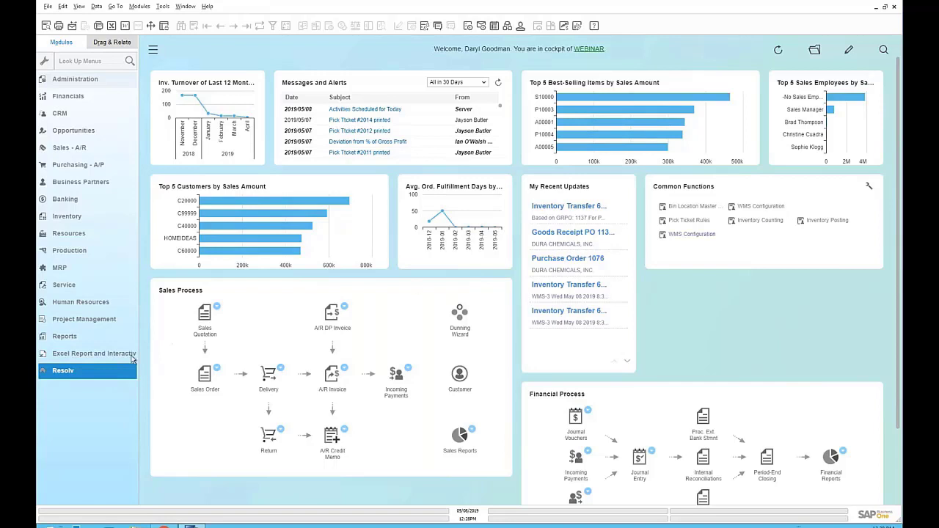
left_click(70, 372)
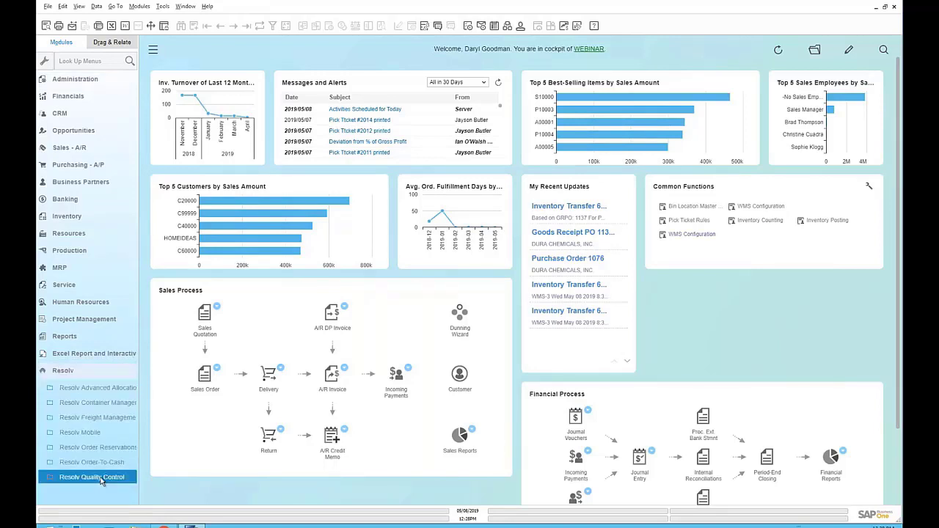
left_click(96, 433)
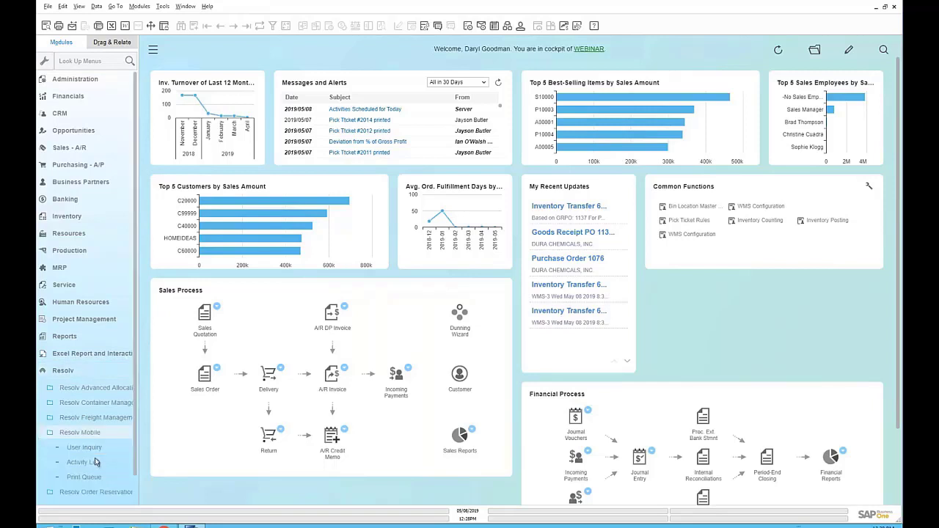
left_click(94, 462)
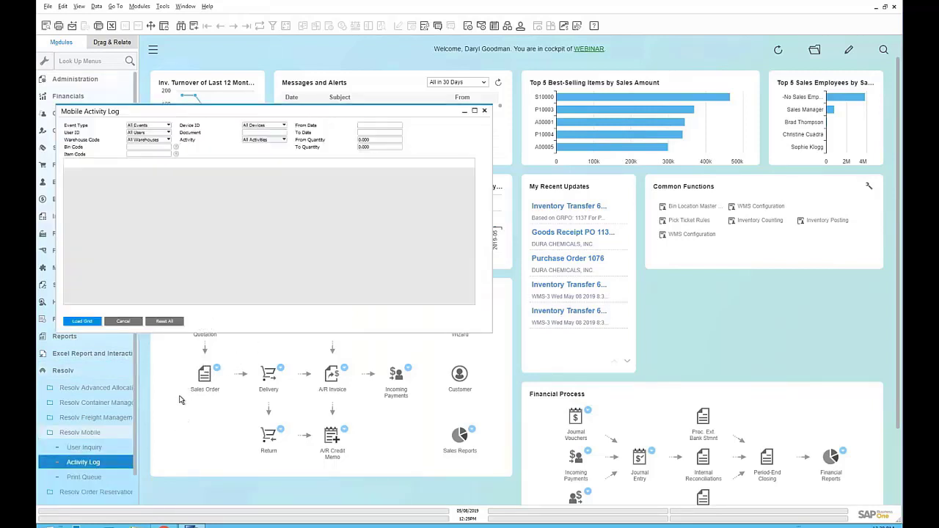
- Load the mobile activity log entries for bin code 01-A1-1-L1, review all their columns, and close the log
left_click(161, 148)
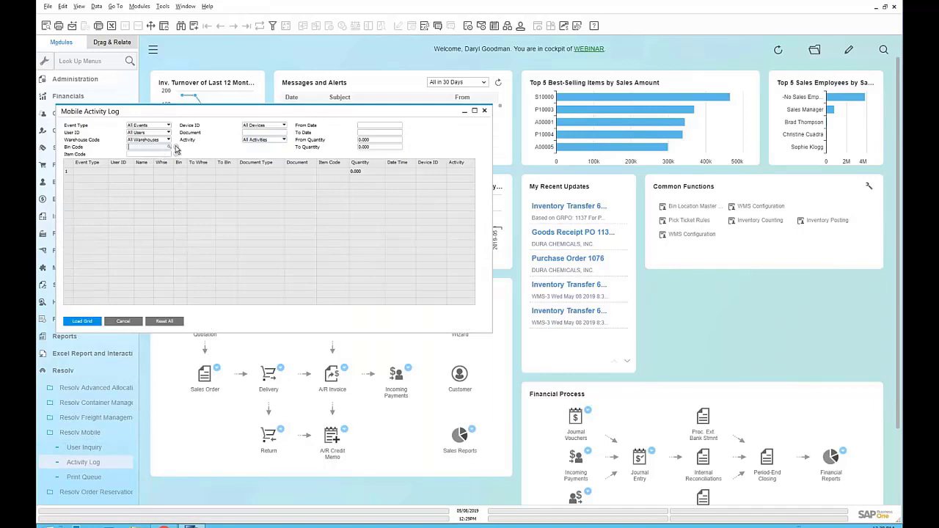
left_click(177, 150)
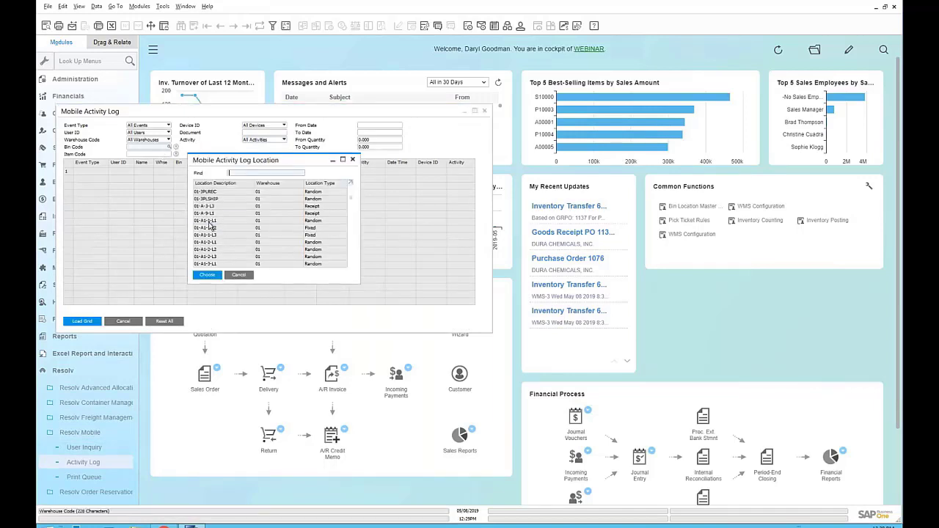
left_click(212, 221)
left_click(208, 275)
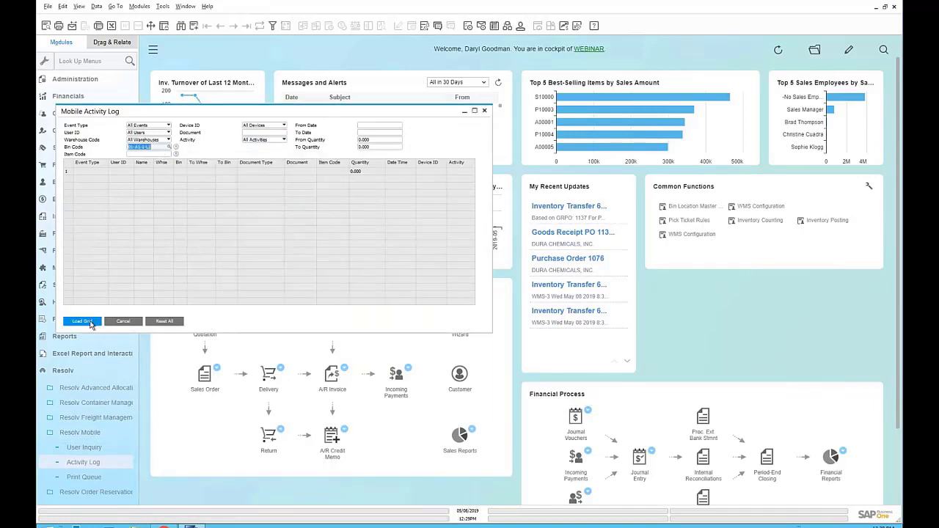
left_click(93, 325)
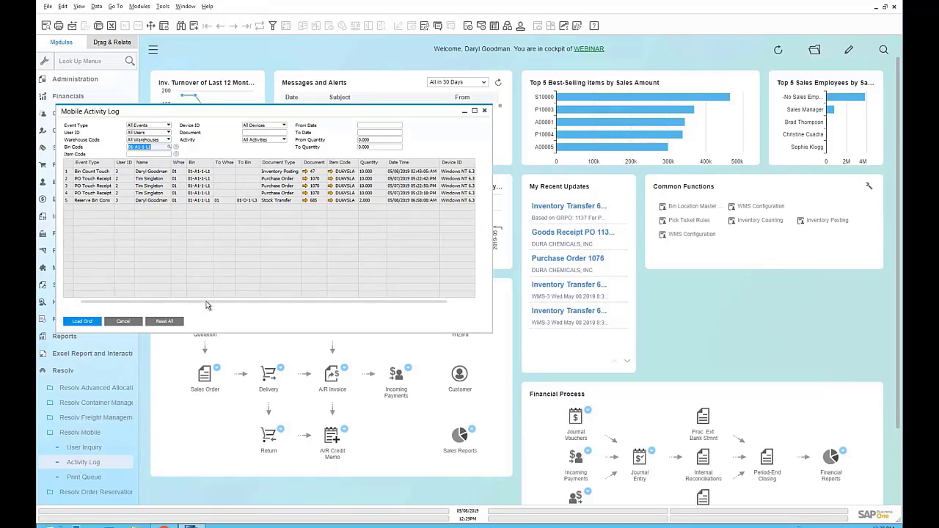
left_click_drag(207, 302, 229, 302)
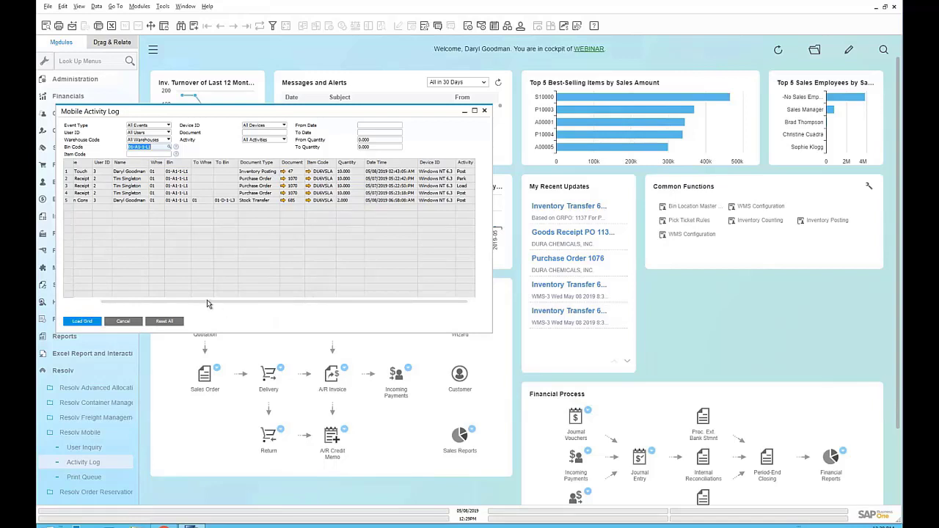
left_click_drag(207, 301, 187, 301)
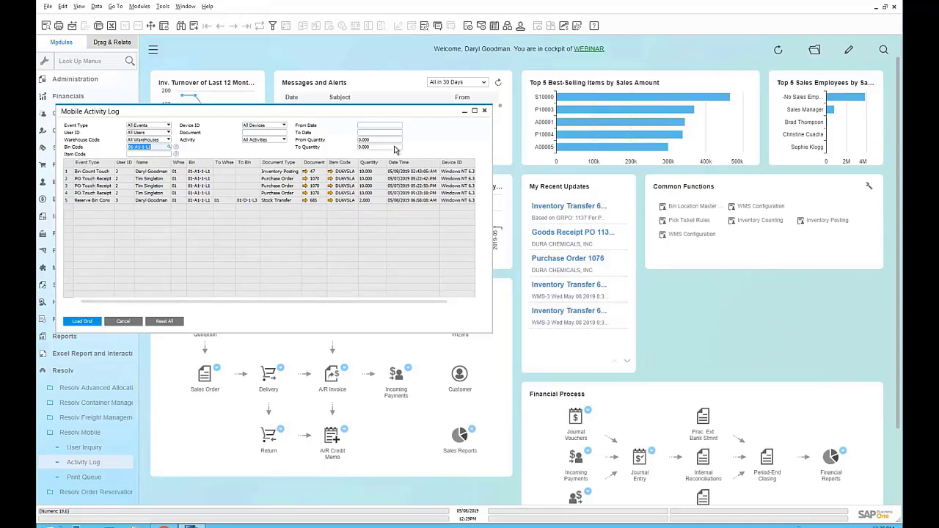
left_click(485, 112)
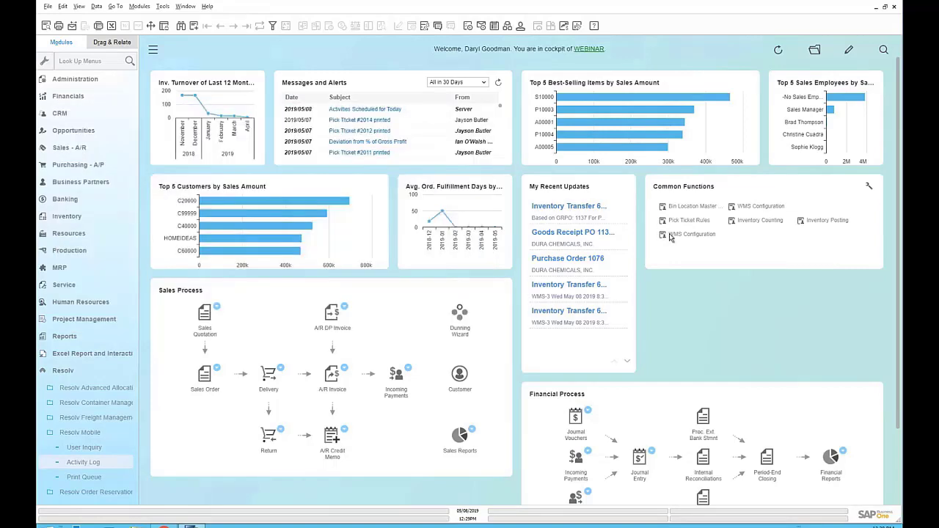
- Examine the inventory posting list for the item in bin 01-A1-1-L1 from the bin's content list, and close the bin windows
left_click(689, 206)
left_click(182, 27)
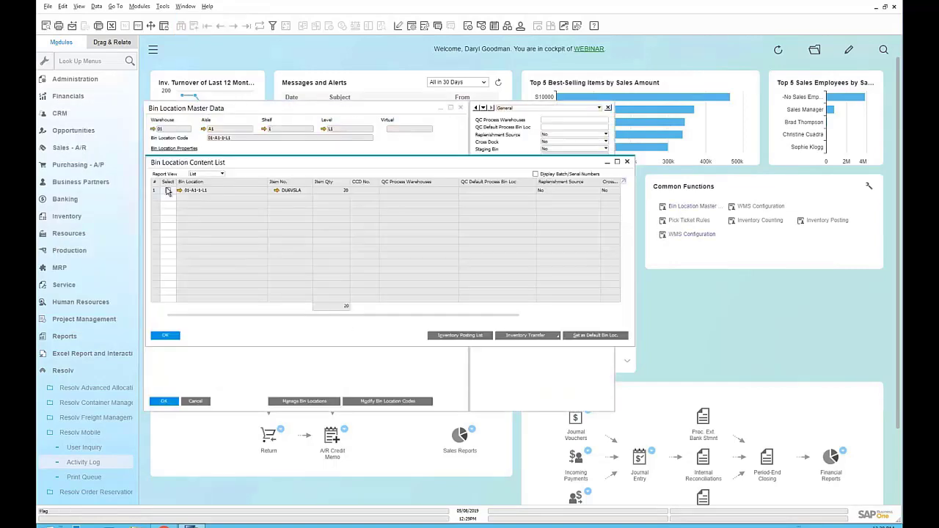
left_click(168, 191)
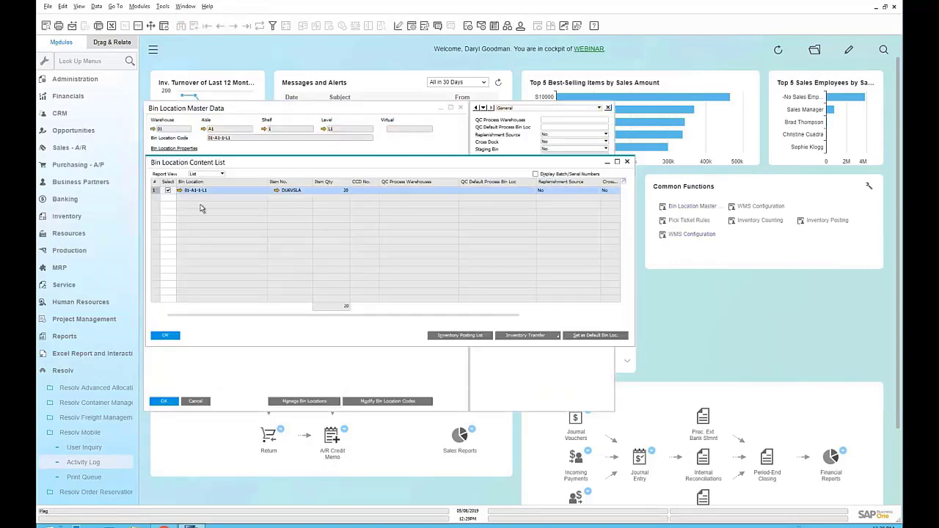
left_click(477, 337)
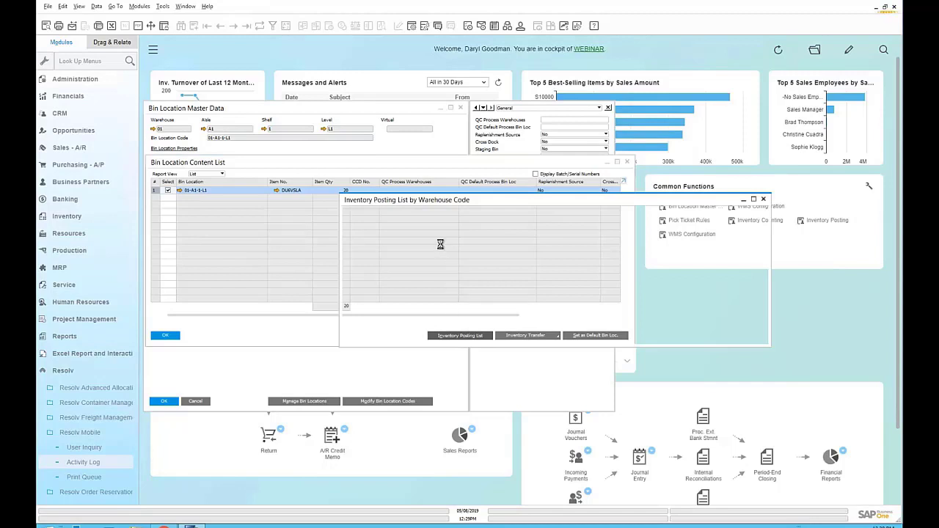
left_click(754, 200)
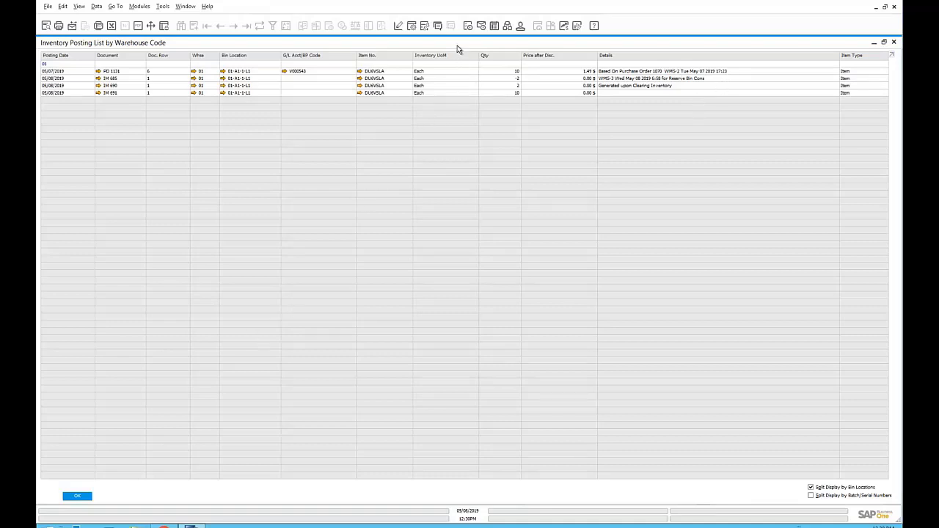
left_click(879, 44)
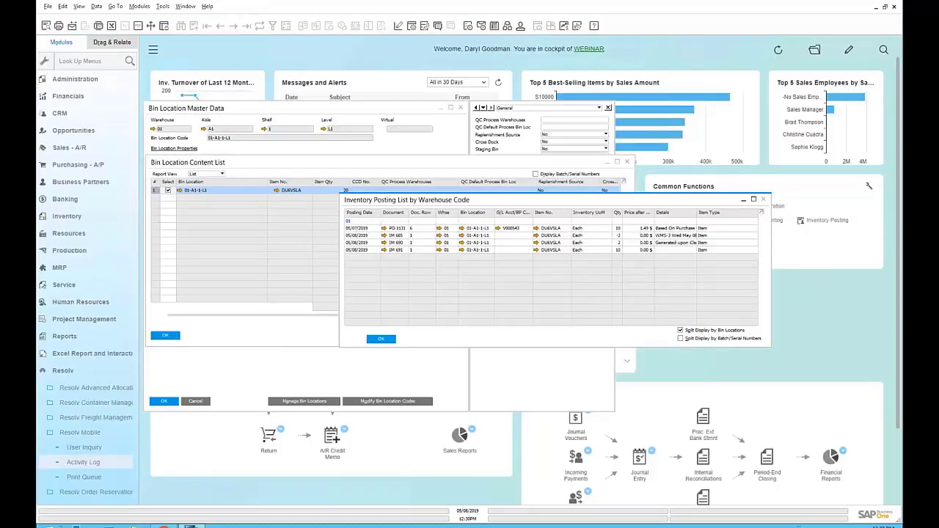
left_click(763, 201)
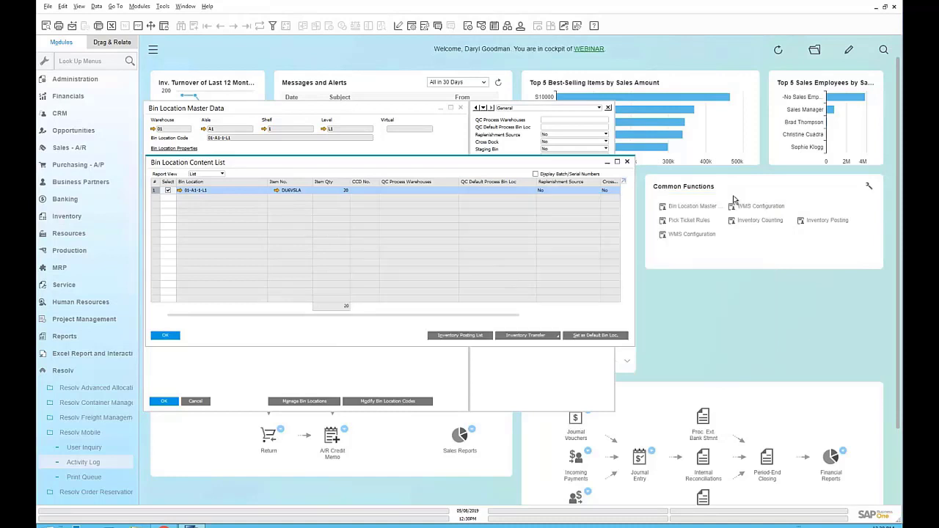
left_click(628, 161)
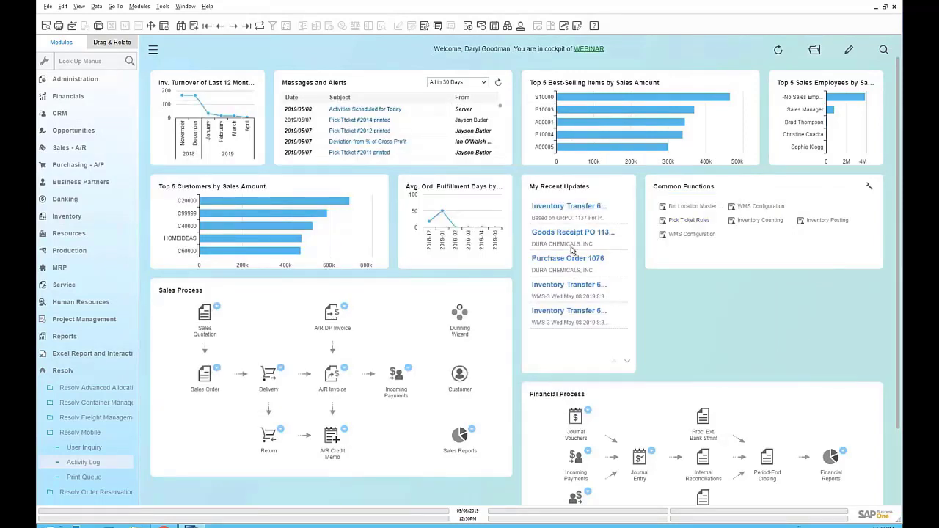
- Search all pick ticket rules with the wildcard *, open Directed Pick1, and examine its linked query details
left_click(687, 220)
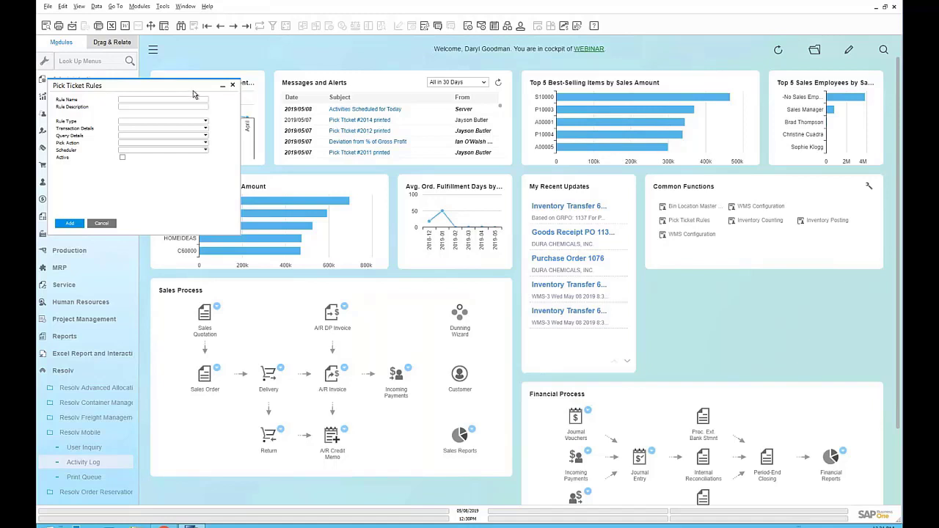
left_click(184, 31)
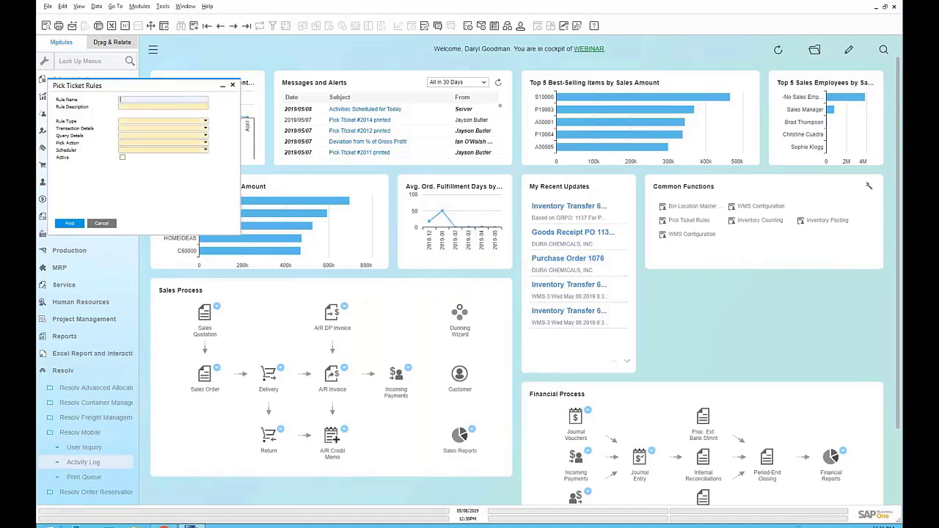
type("*")
left_click(69, 223)
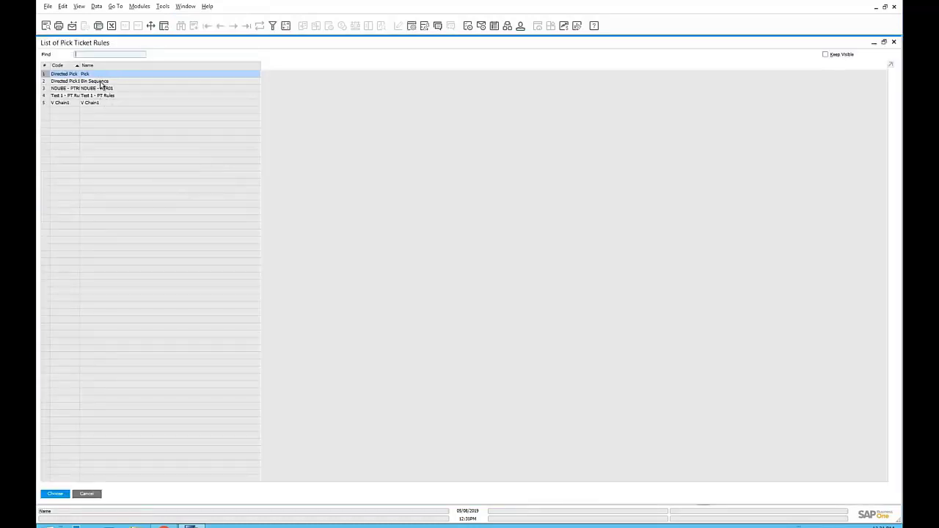
left_click(100, 81)
left_click(65, 494)
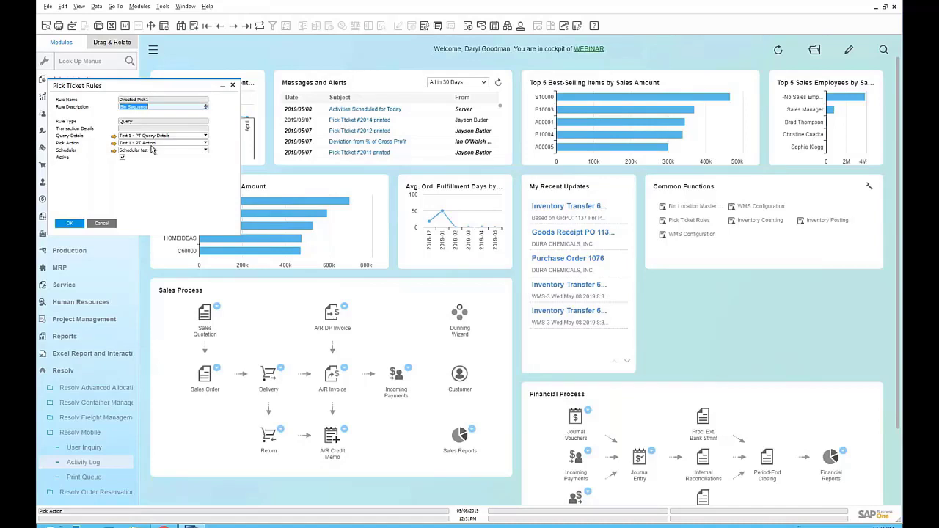
left_click(114, 137)
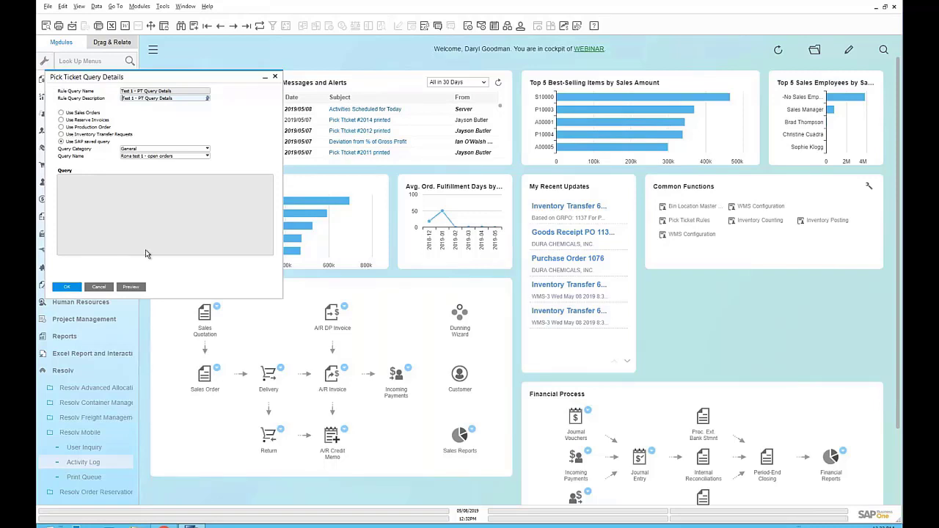
- Close the query details and examine the release rules and bin allocation filters of the pick action Test 1 - PT Action
left_click(102, 285)
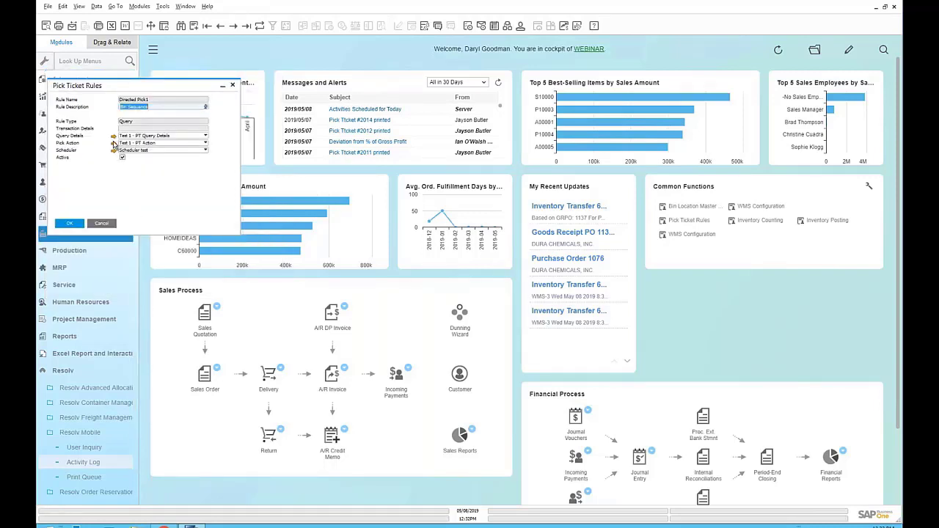
left_click(114, 145)
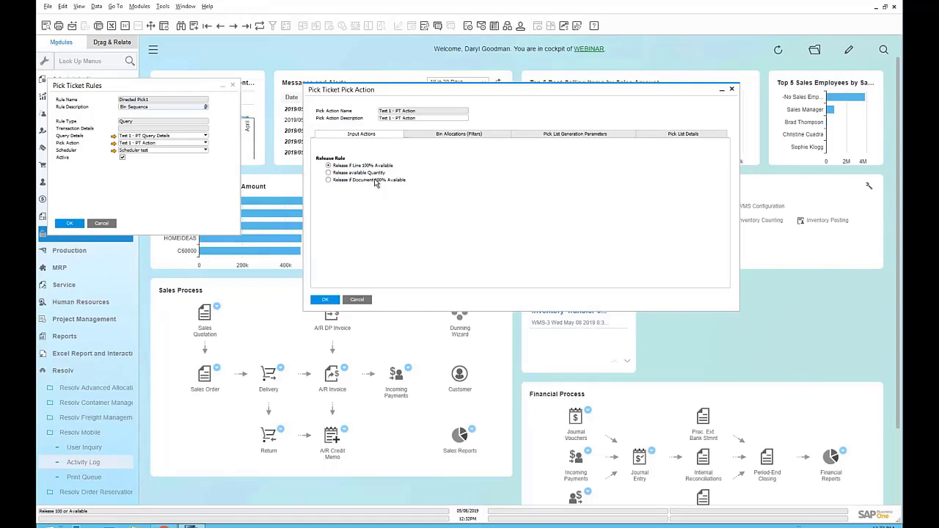
left_click(441, 136)
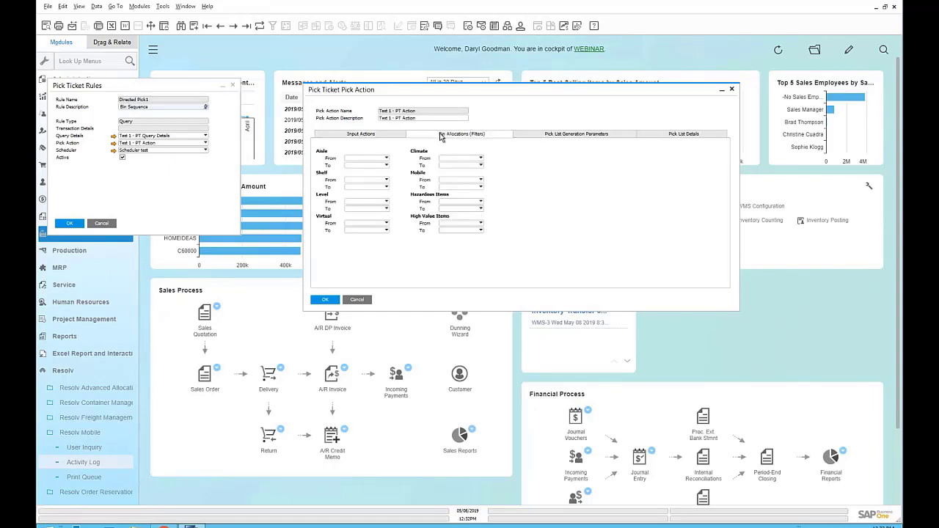
- Set the starting aisle in the pick action's bin allocation filters to A1 and browse the starting climate choices
left_click(386, 160)
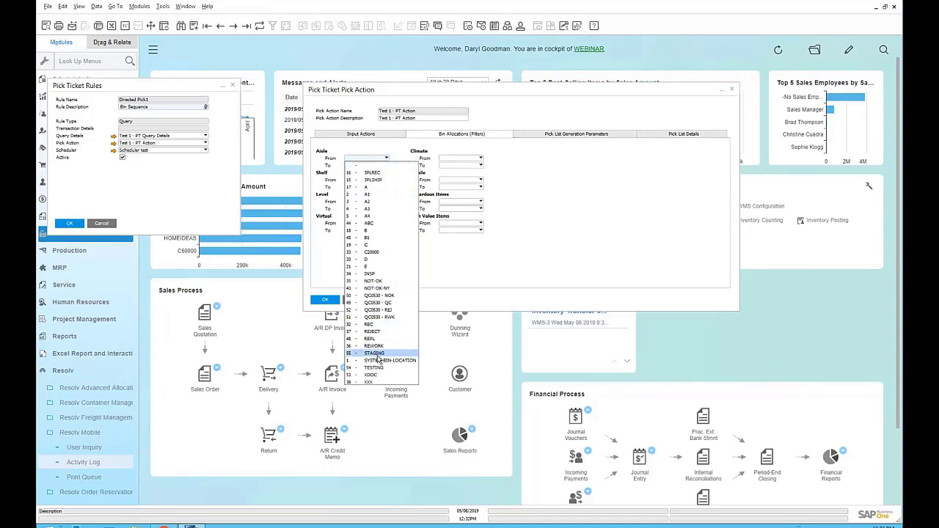
left_click(382, 195)
left_click(480, 158)
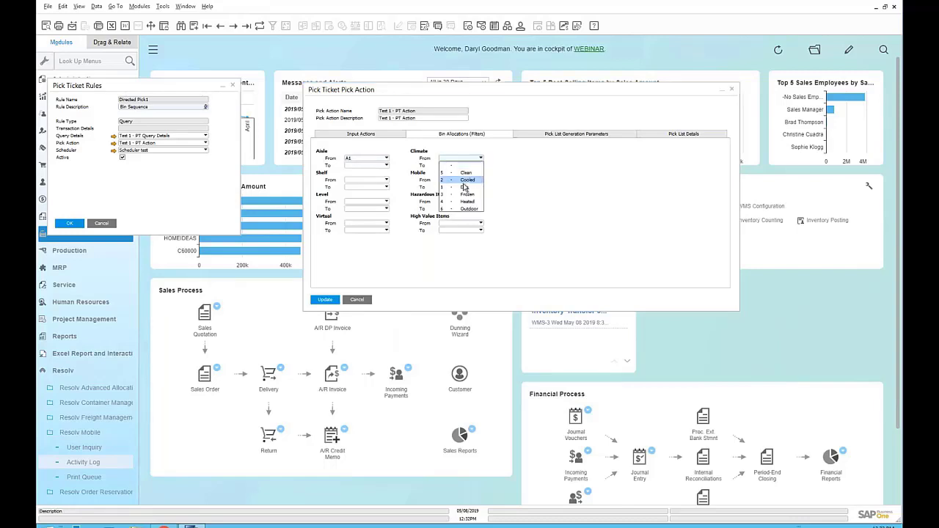
left_click(390, 171)
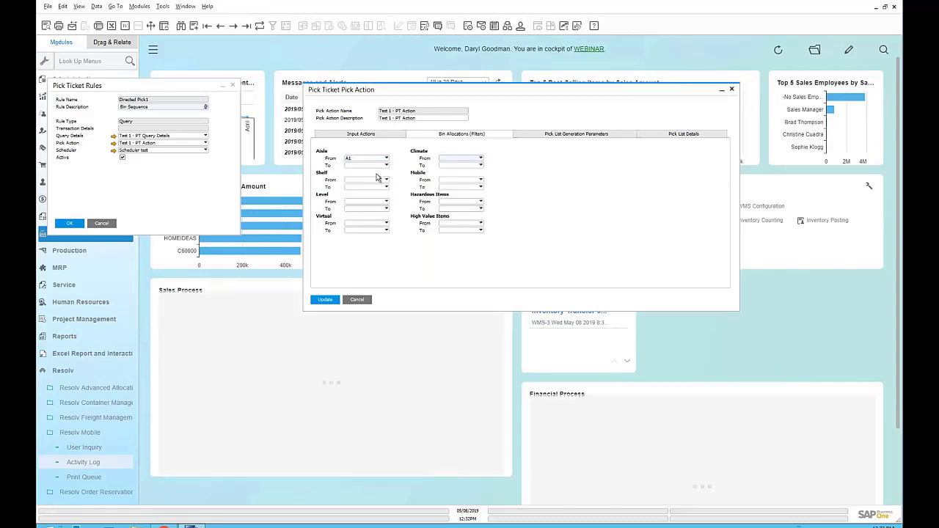
- Examine the pick action's split and automatic allocation options, pick date and user assignment, and close it without saving
left_click(536, 136)
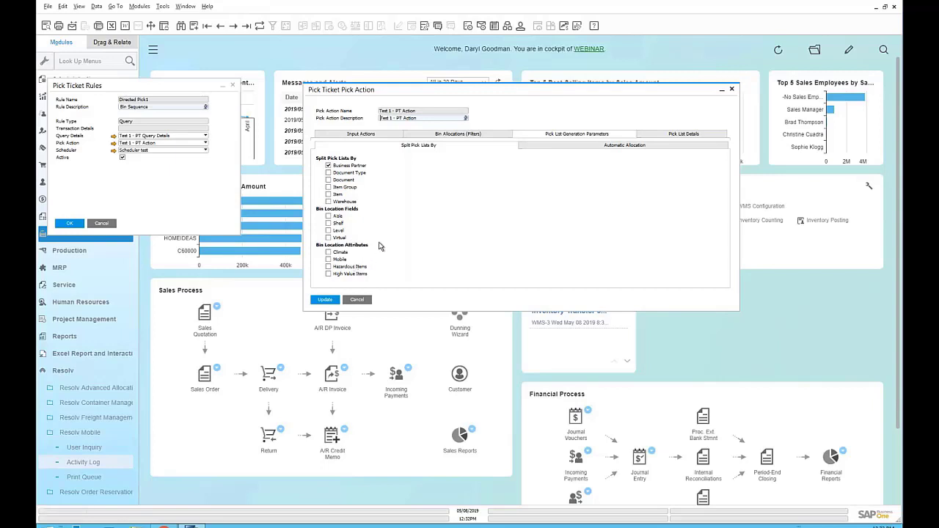
left_click(555, 147)
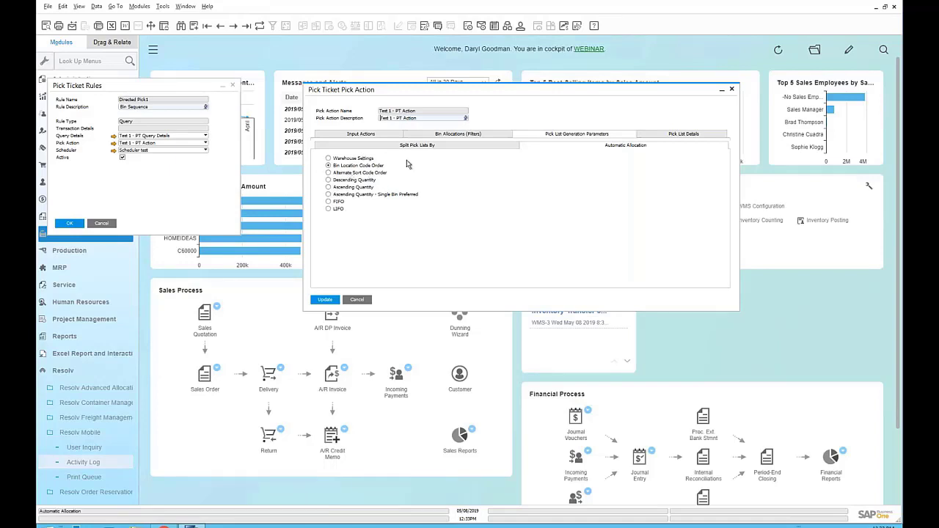
left_click(683, 134)
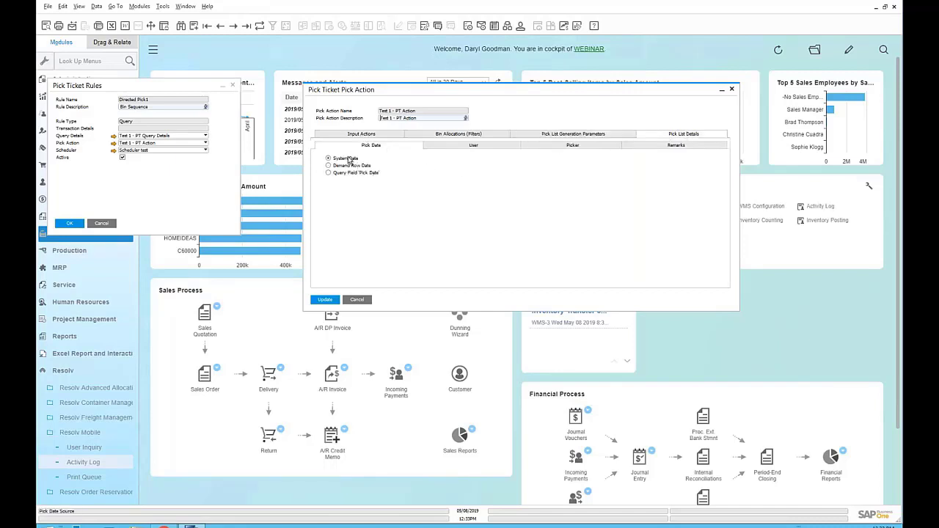
left_click(490, 146)
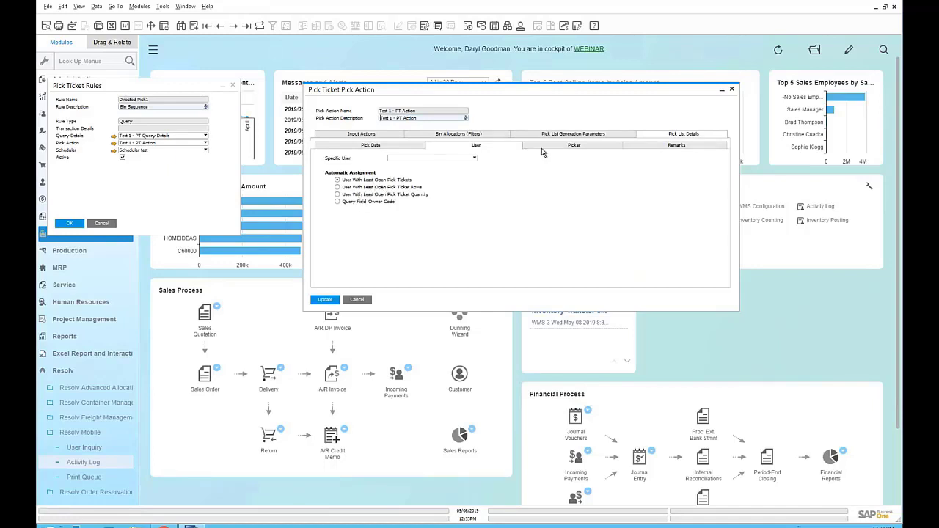
left_click(367, 301)
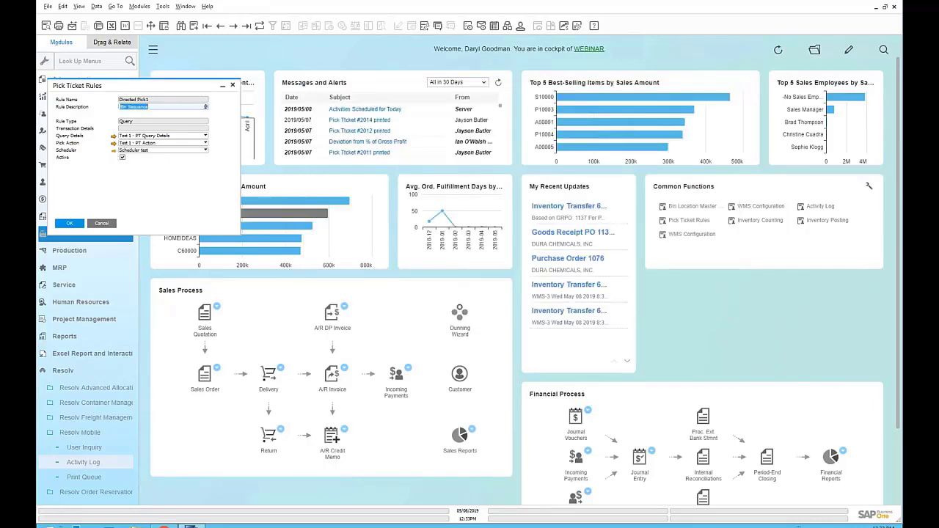
- Examine the advanced allocations scheduler linked to the Directed Pick1 rule, and close it
left_click(114, 150)
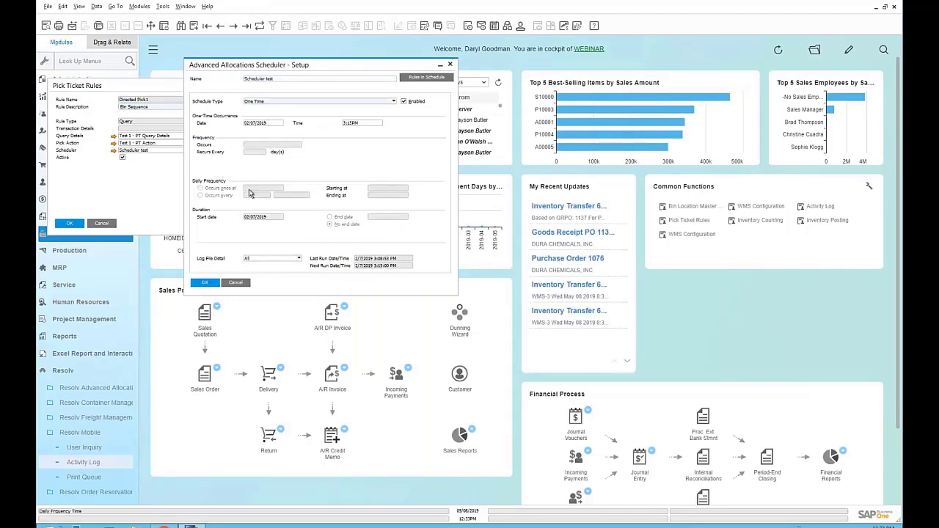
left_click(242, 283)
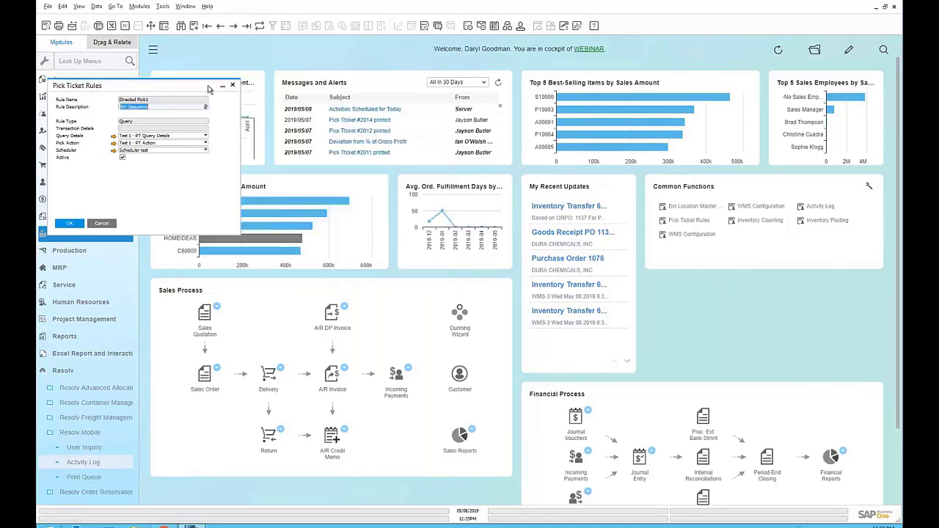
- Go to the Directed Pick rule and examine its linked transaction details, including originator and documents, and its pick action
left_click(220, 26)
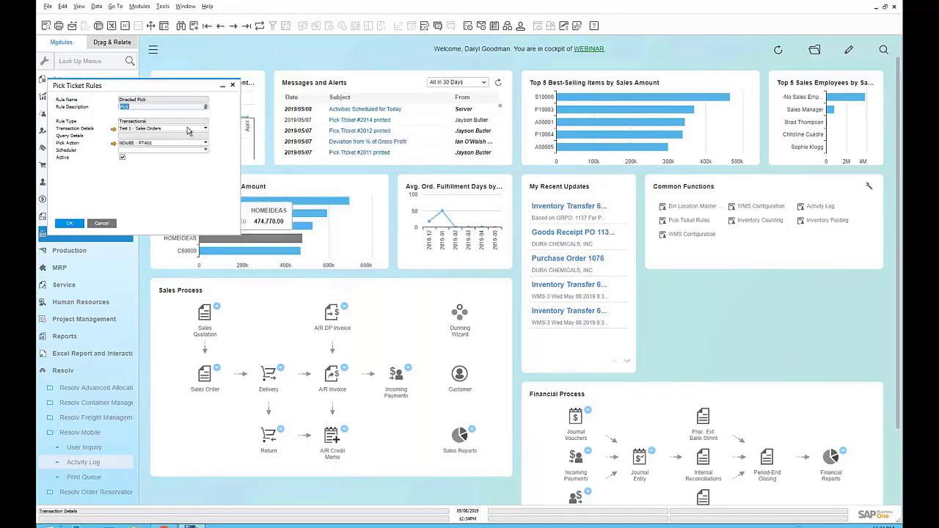
left_click(113, 130)
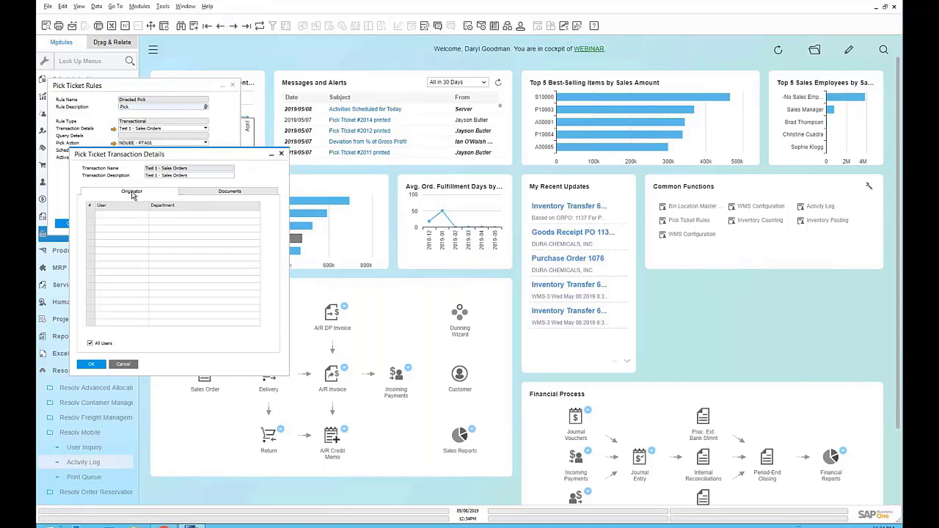
left_click(207, 196)
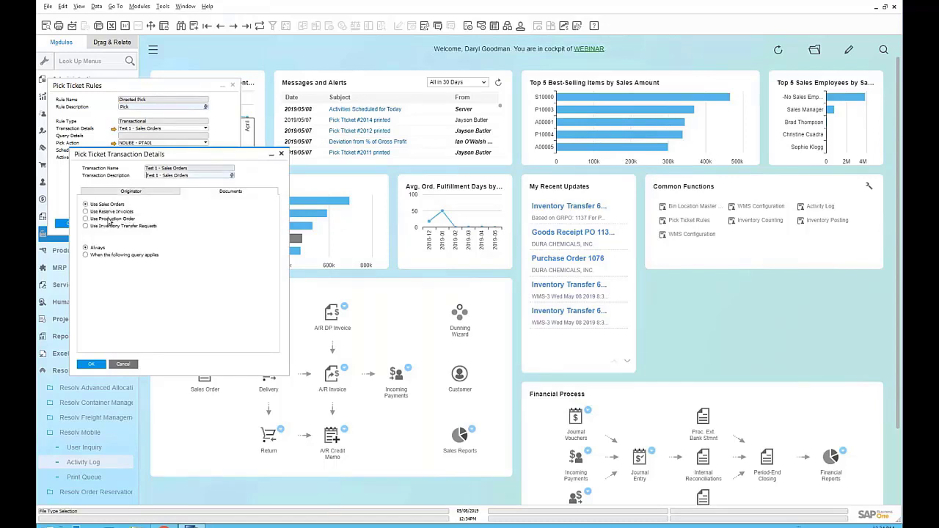
left_click(126, 365)
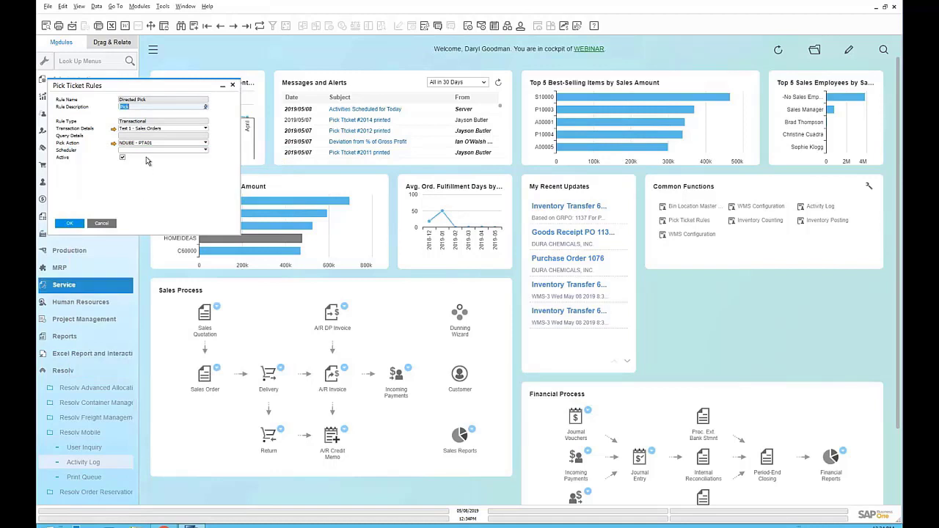
left_click(114, 144)
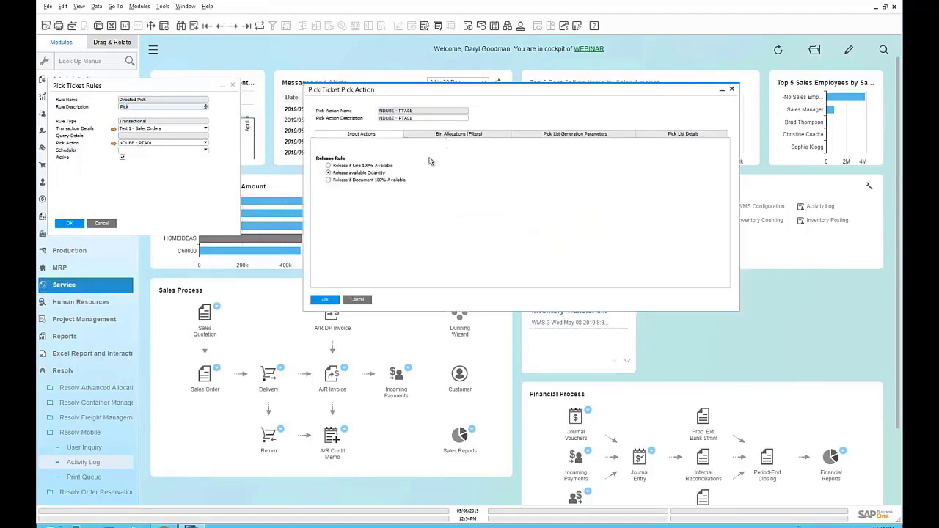
left_click(358, 301)
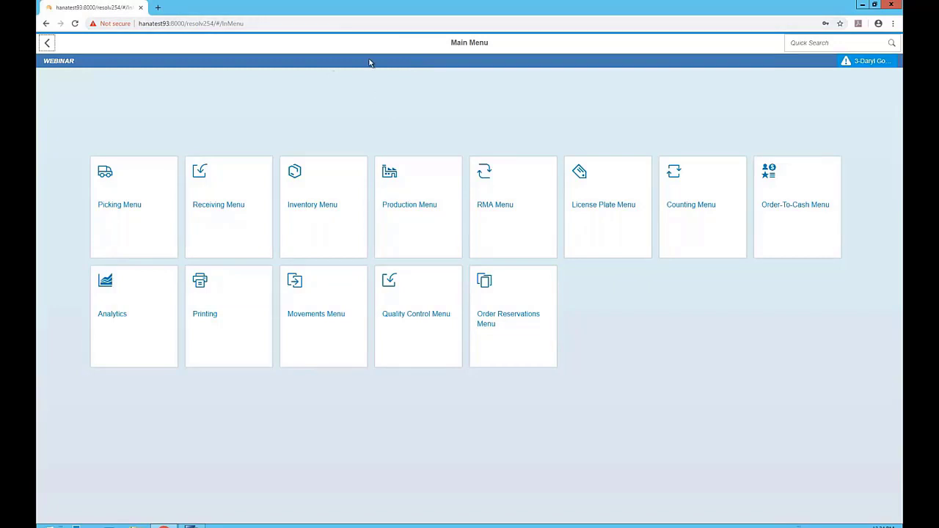
- Switch to the Resolv web app in Chrome, shrink its window to tablet and phone size to view the main menu's layout, and maximize it
double_click(413, 12)
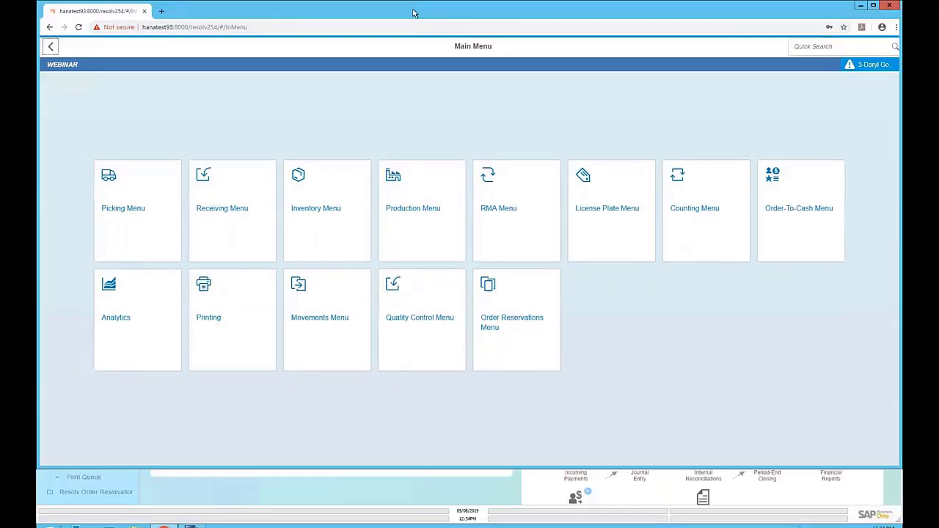
left_click_drag(455, 12, 437, 28)
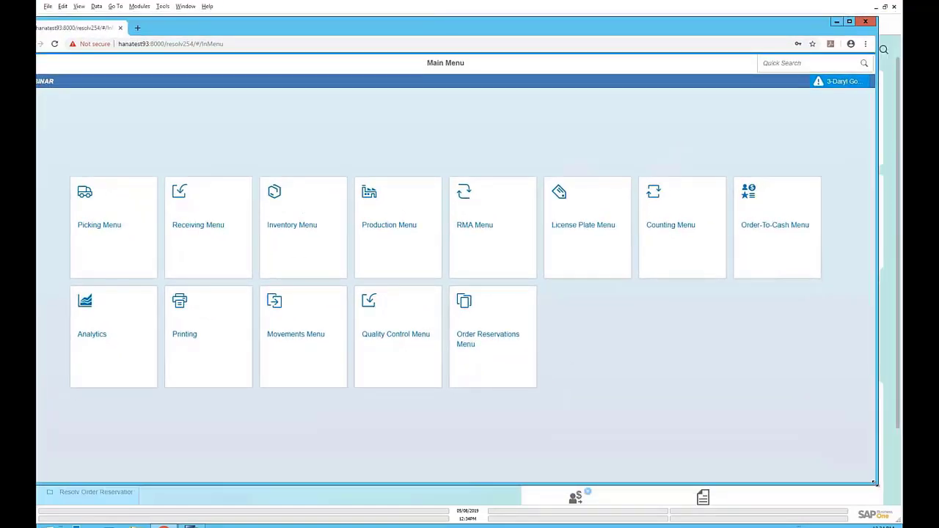
left_click_drag(874, 482, 446, 467)
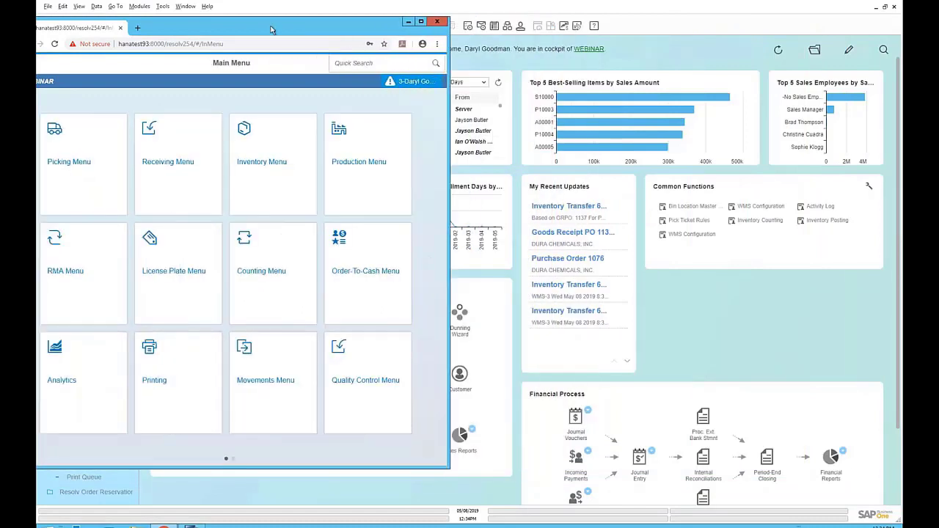
left_click_drag(273, 30, 340, 26)
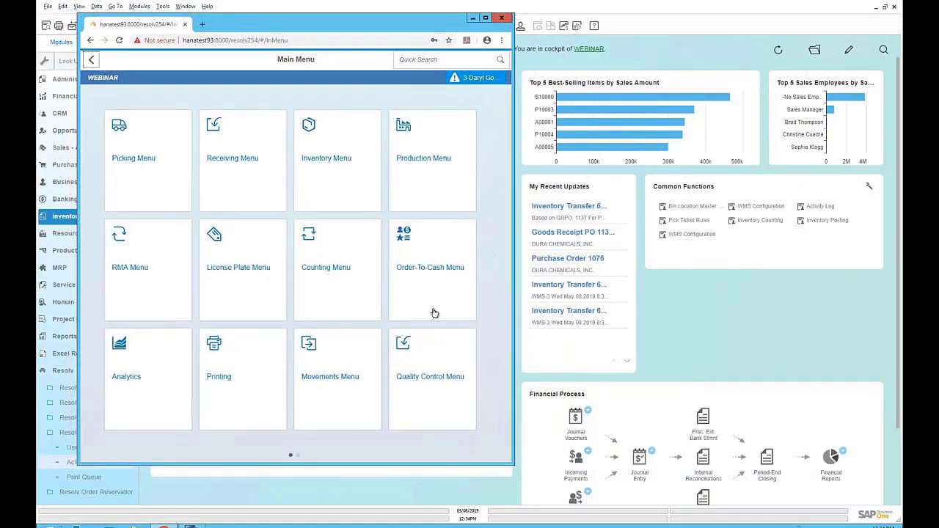
left_click(495, 257)
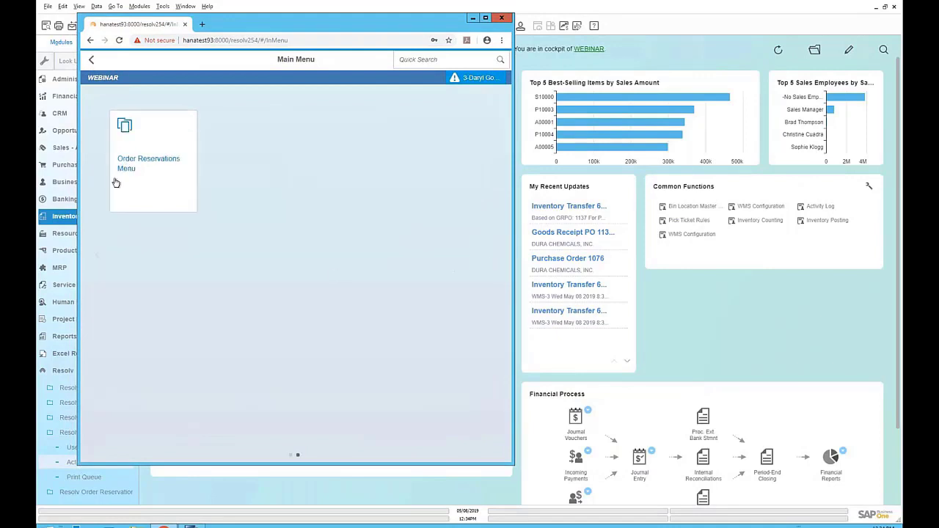
left_click(99, 257)
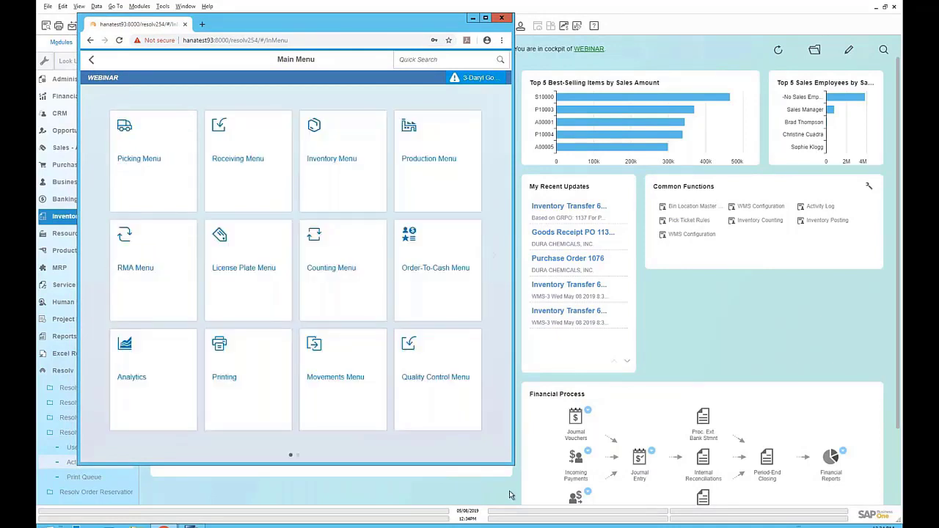
left_click_drag(514, 470, 304, 386)
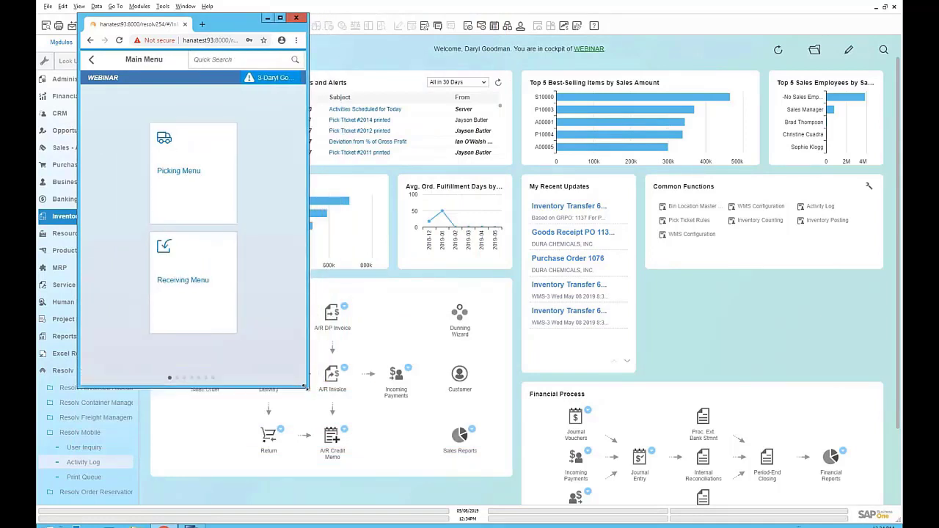
left_click(279, 20)
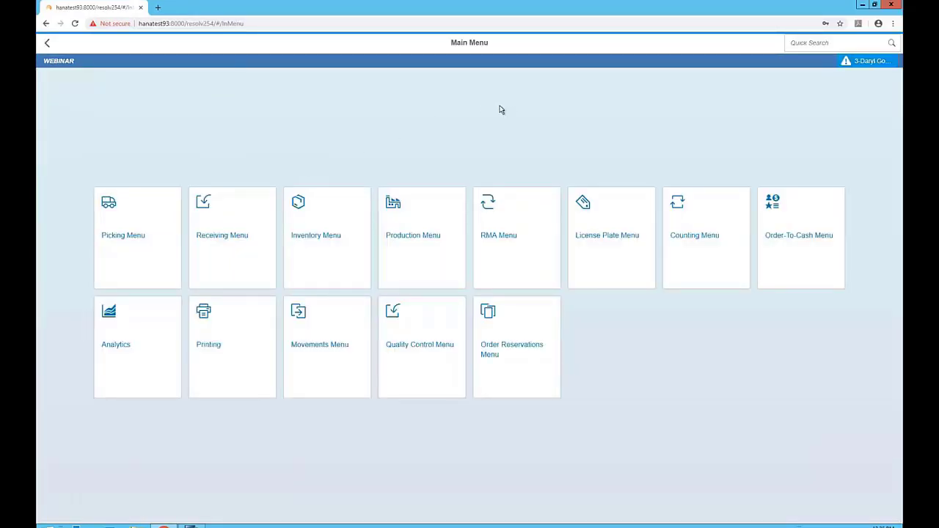
- Look up item C1001 with the quick search and examine its bin quantities, units of measure, barcodes and enlarged picture
left_click(807, 42)
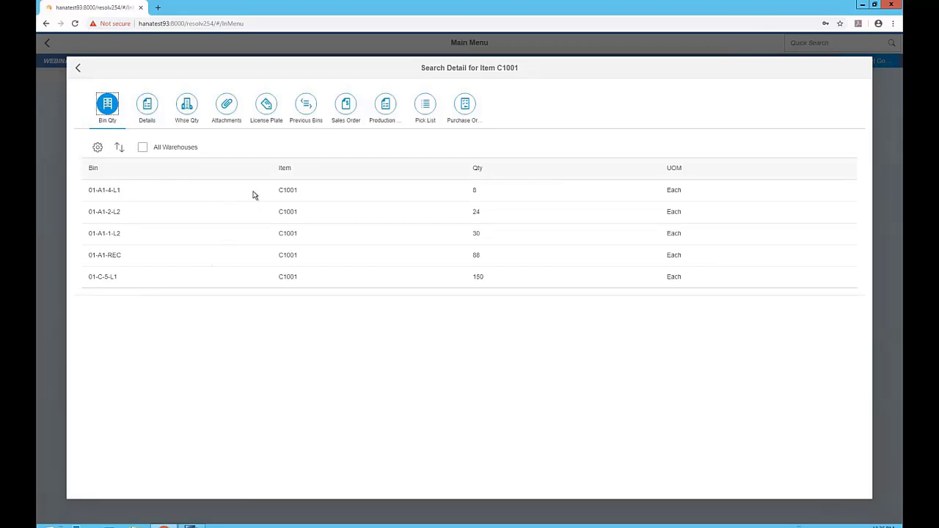
left_click(148, 107)
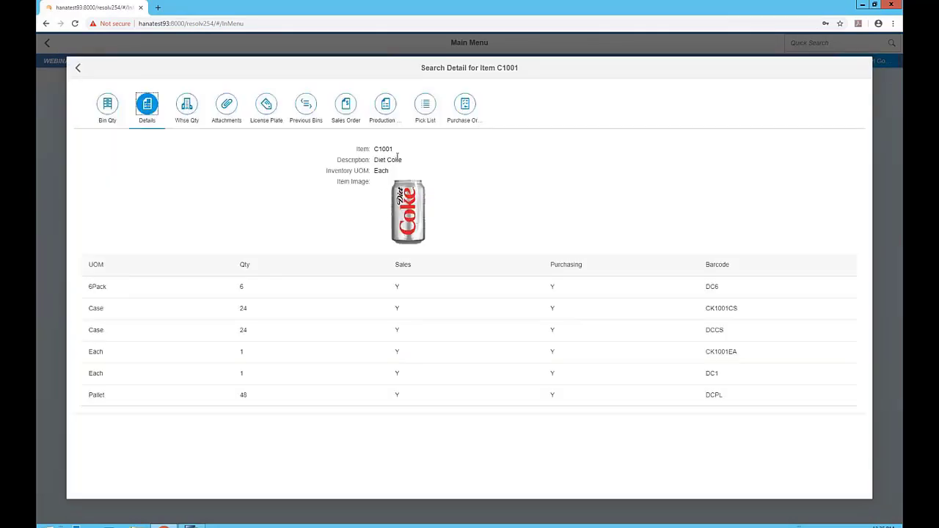
left_click(410, 213)
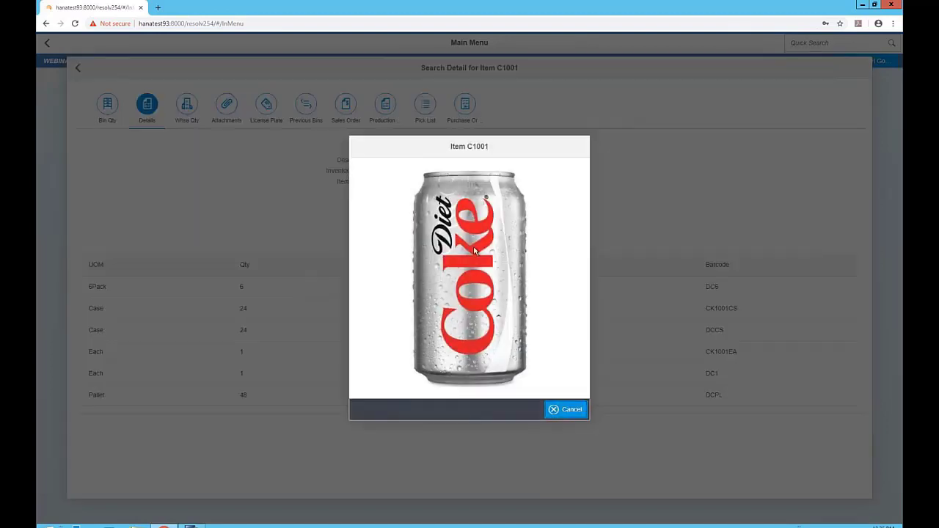
left_click(559, 410)
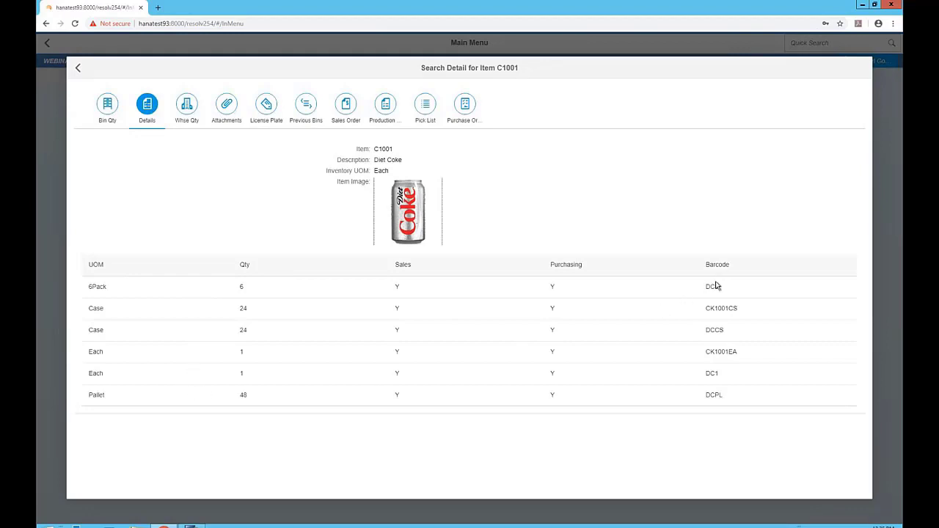
- Examine item C1001's warehouse quantities, previous bins and license plates, and return to the main menu
left_click(189, 116)
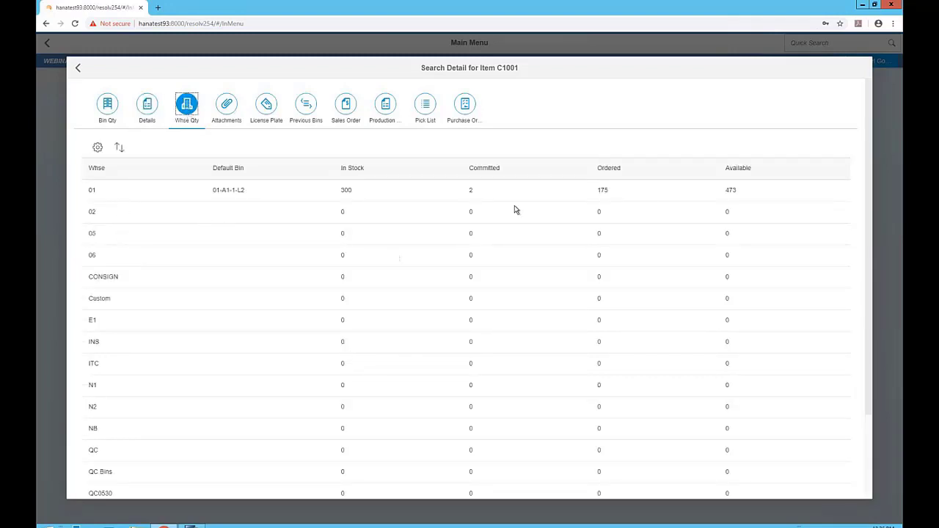
left_click(306, 109)
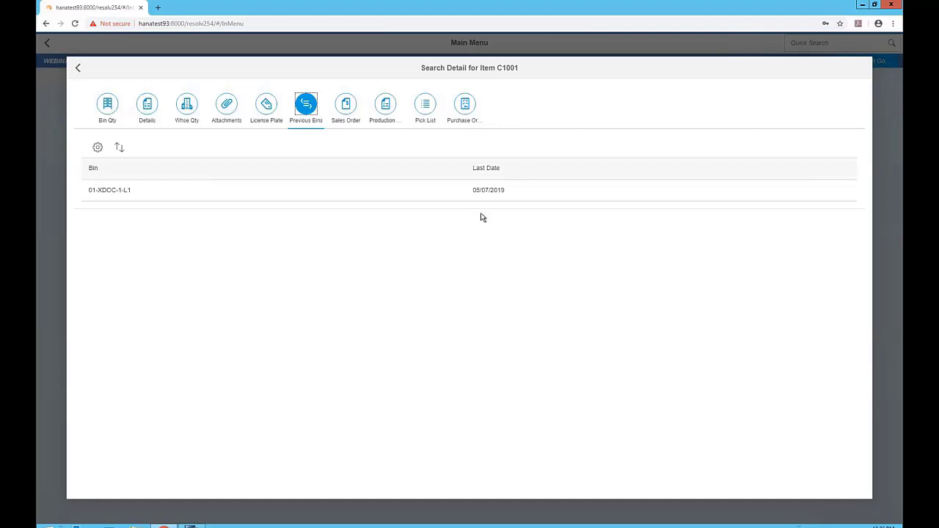
left_click(272, 114)
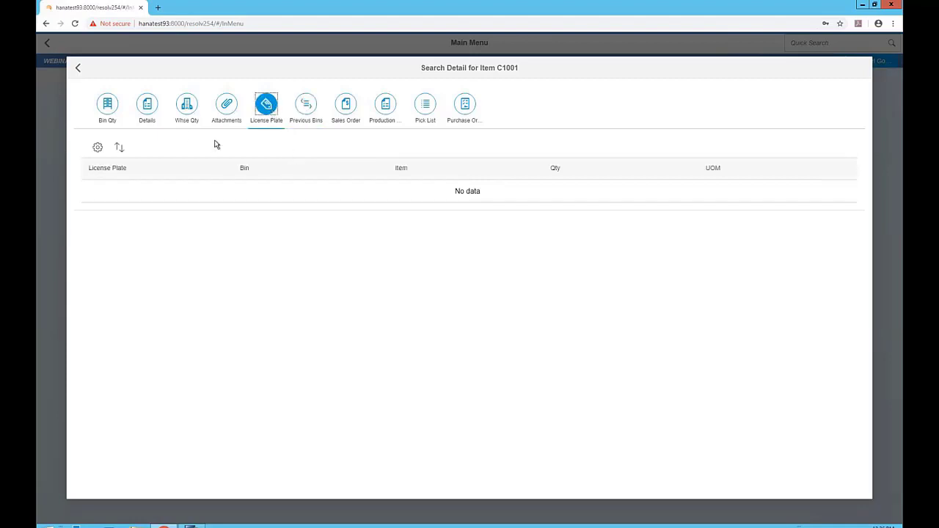
left_click(81, 69)
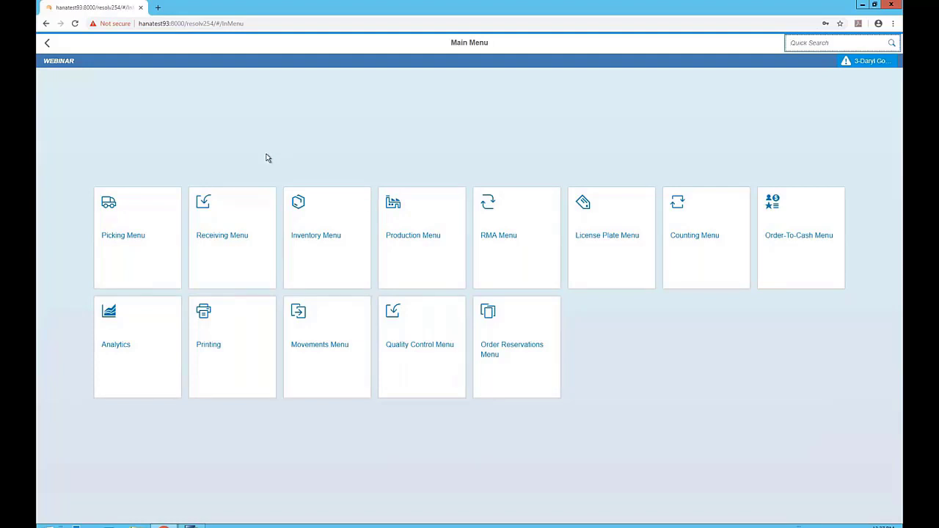
- Load pick list 2008 for sales order picking in warehouse 01 and create a new package for it without printing the label
left_click(150, 246)
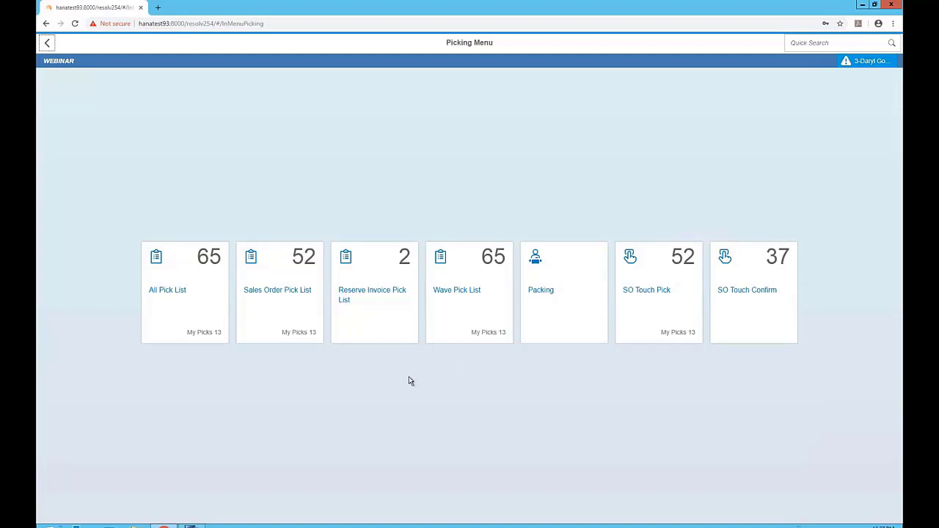
left_click(283, 292)
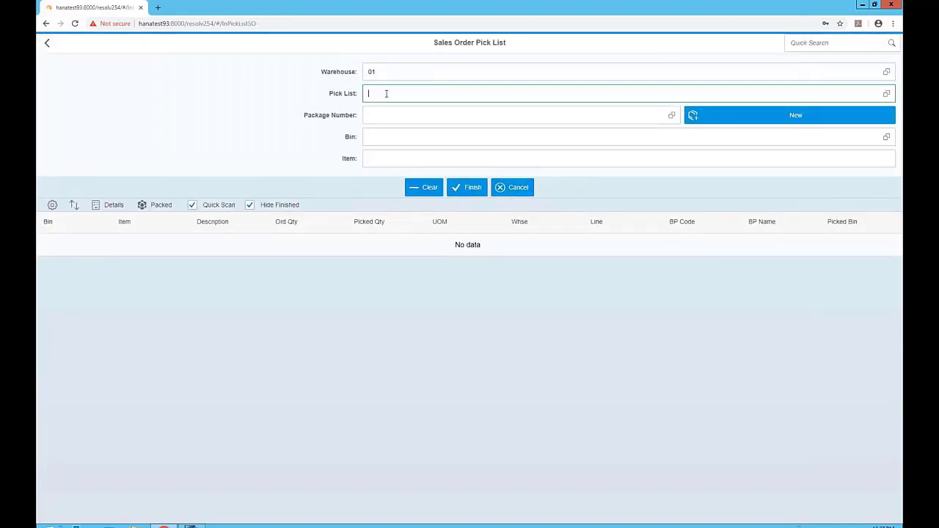
type("2008")
key("Return")
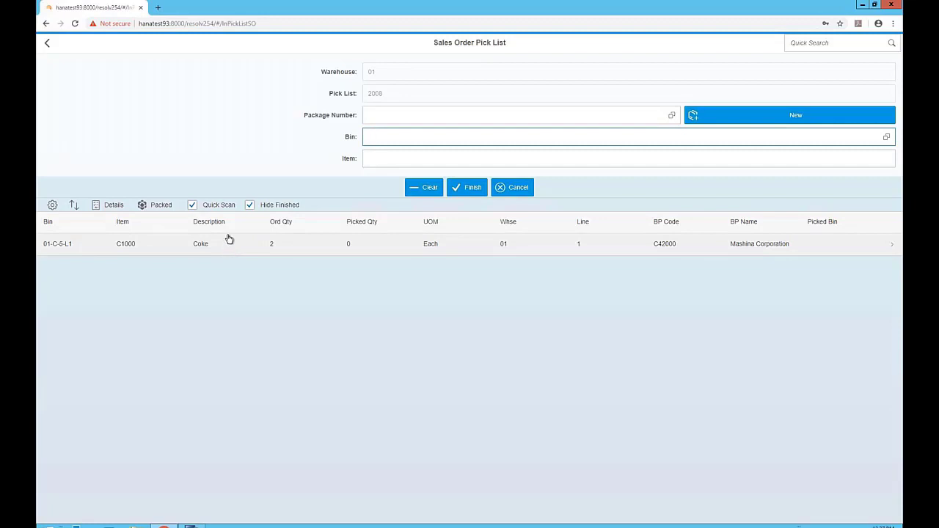
left_click(736, 119)
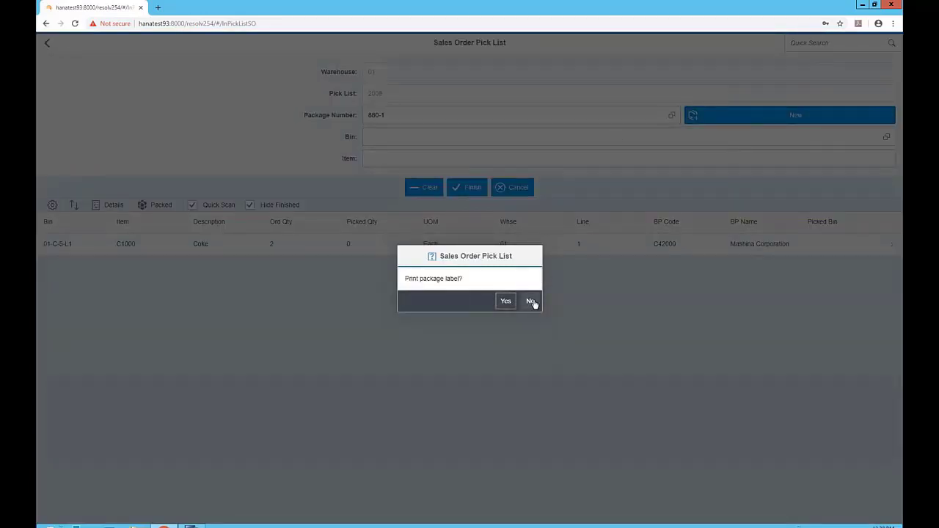
left_click(531, 302)
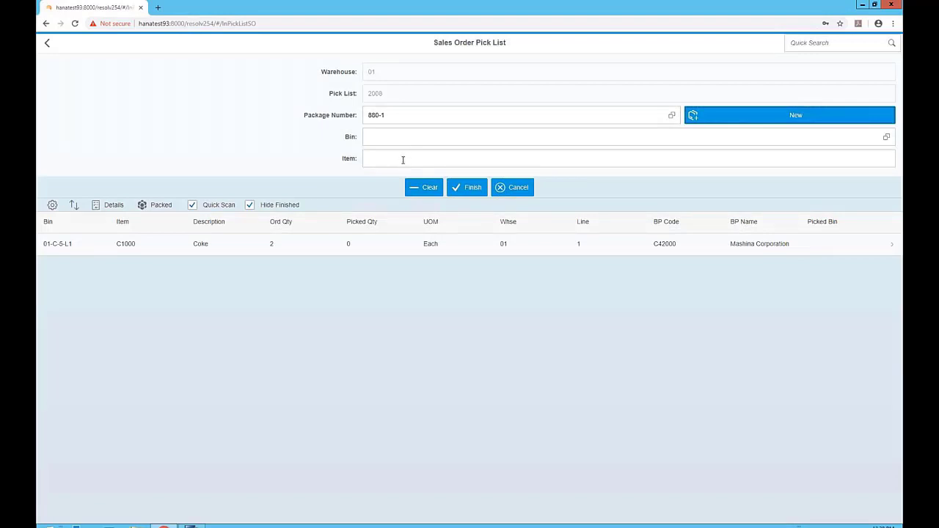
- Pick one unit of item C1000 on the pick list by entering the barcode CAN00085
left_click(403, 159)
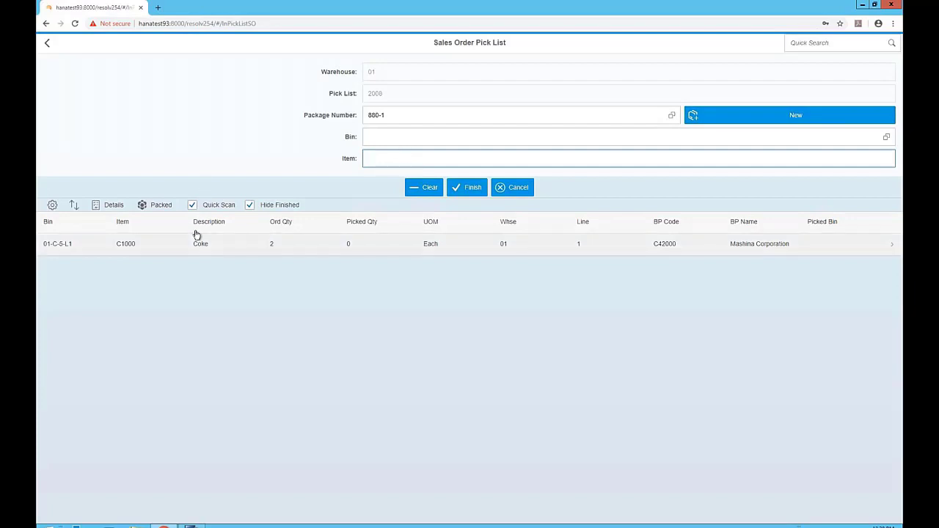
type("CAN00085")
key("Return")
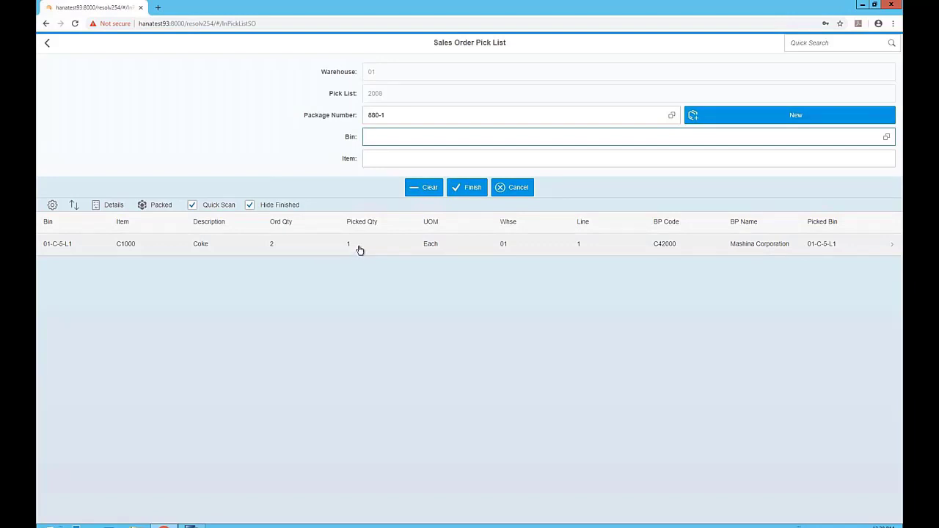
- Delete the picked quantity from the details of the C1000 pick list line
left_click(359, 250)
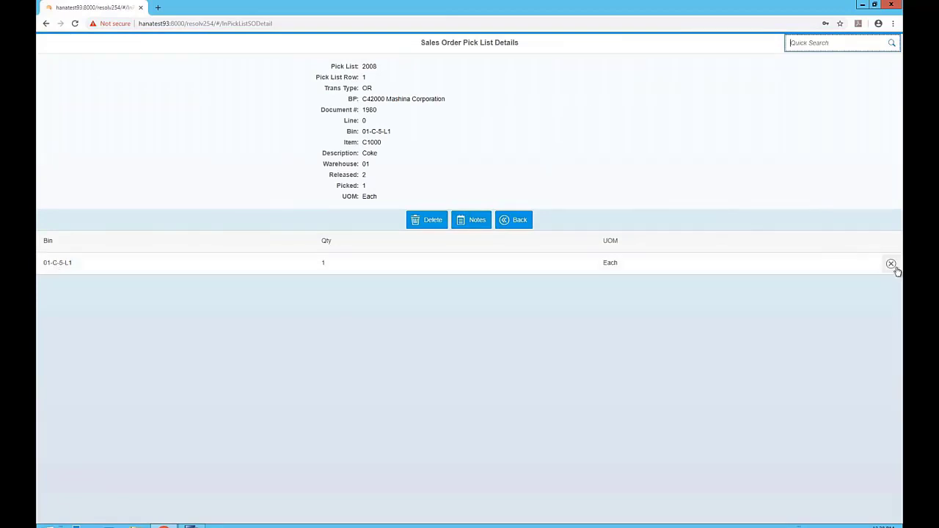
left_click(892, 265)
left_click(505, 300)
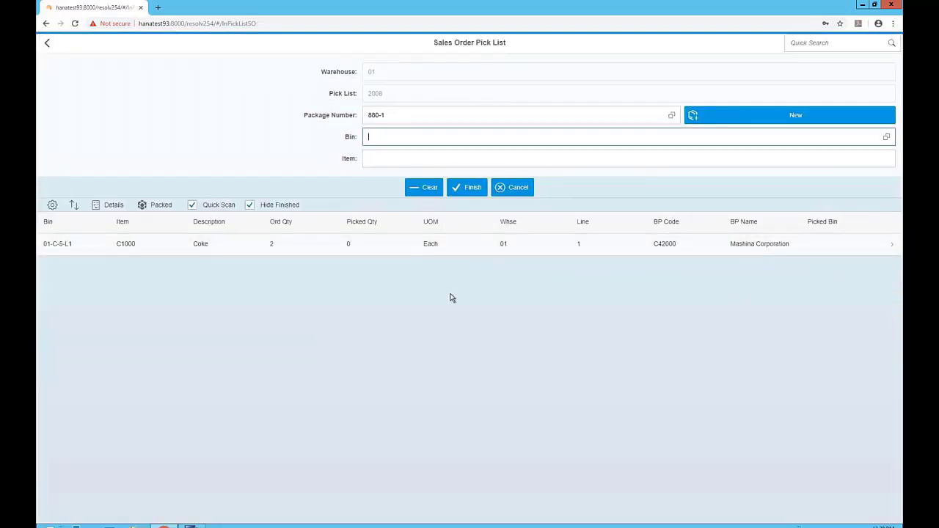
- Pick 2 units of item C1000 from bin WEB007 instead of the suggested bin, entering the bin override password
left_click(412, 252)
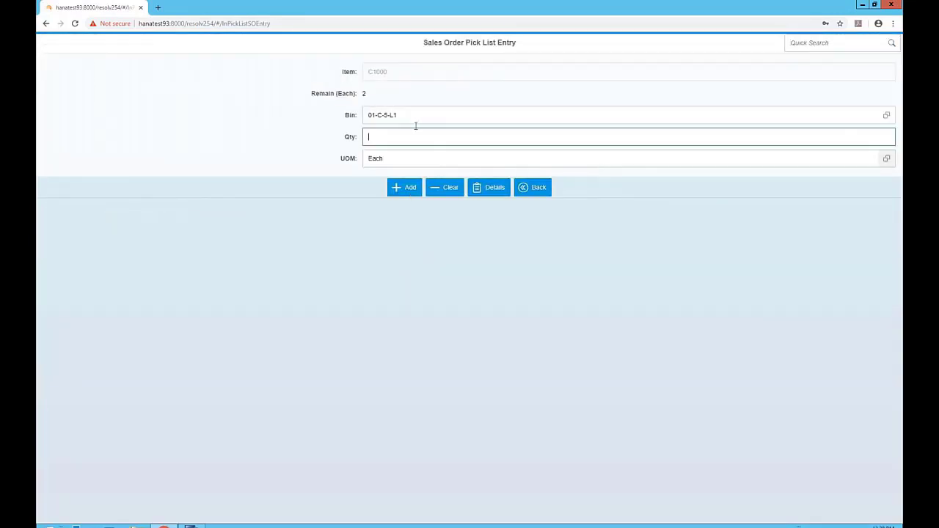
left_click(383, 114)
key("ctrl+a")
key("BackSpace")
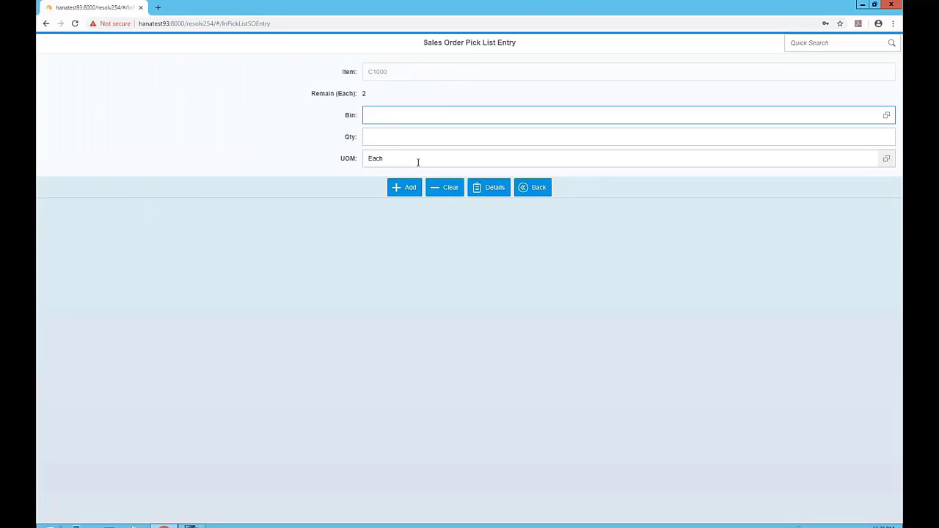
type("WEB007")
key("Return")
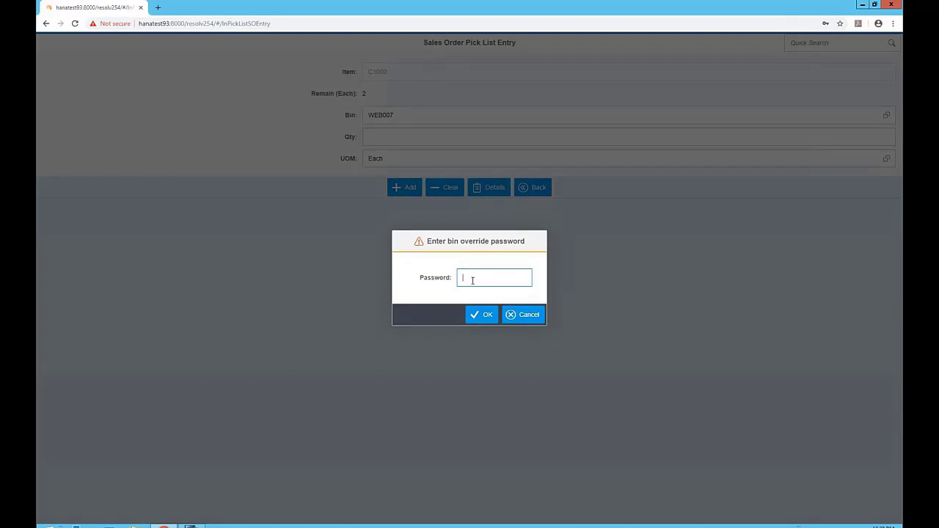
type("••••")
left_click(487, 316)
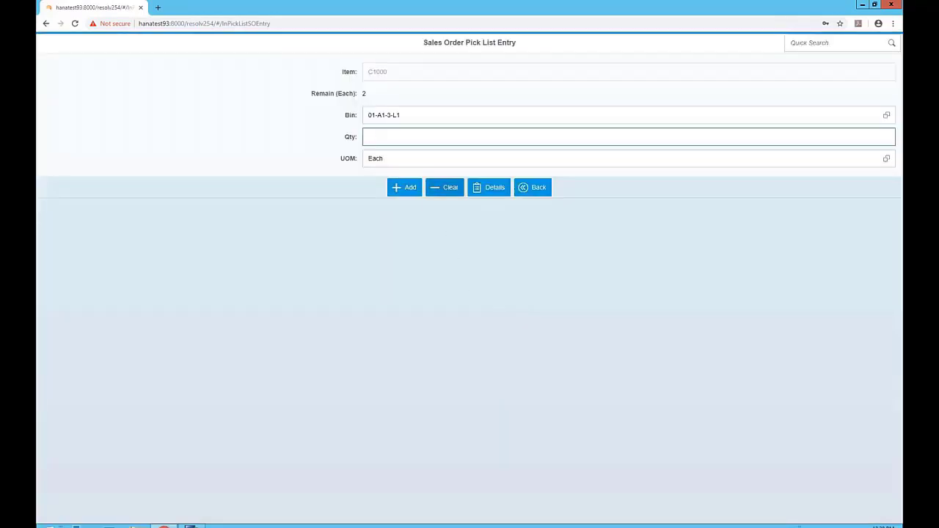
type("2")
key("Return")
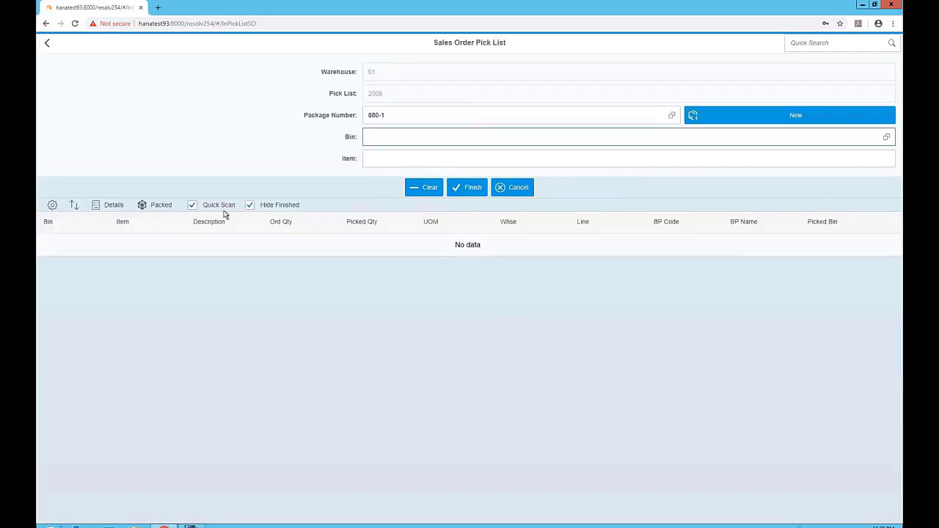
- Show finished lines and finish the pick list into staging bin 01-STAGING-CART02, skipping the packing slip printout
left_click(250, 204)
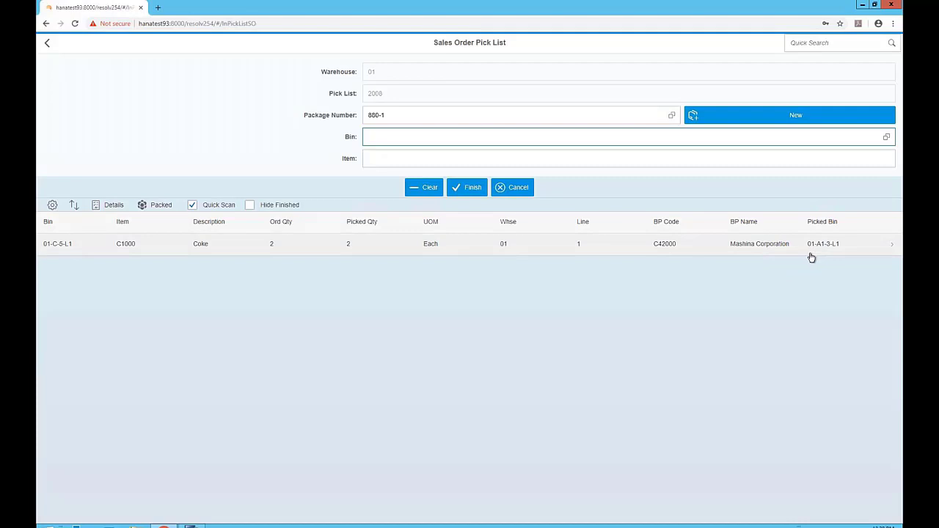
left_click(468, 189)
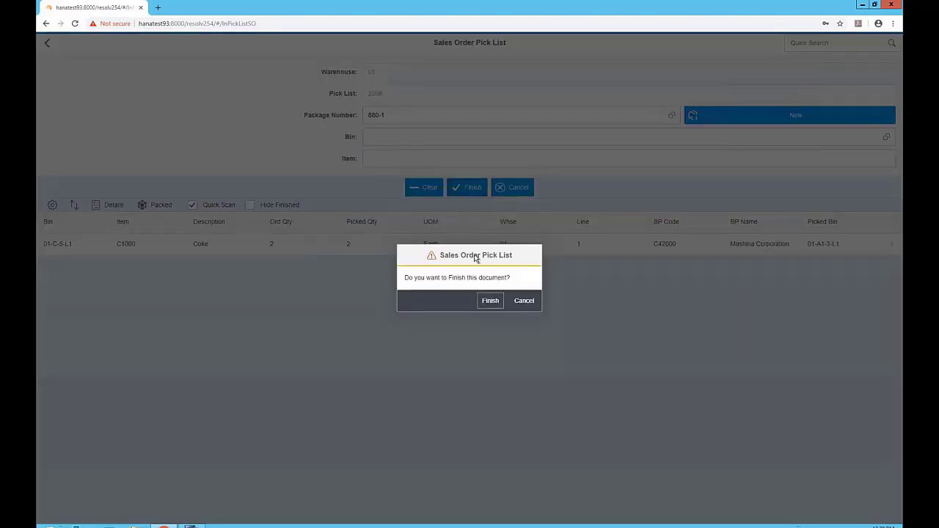
left_click(491, 303)
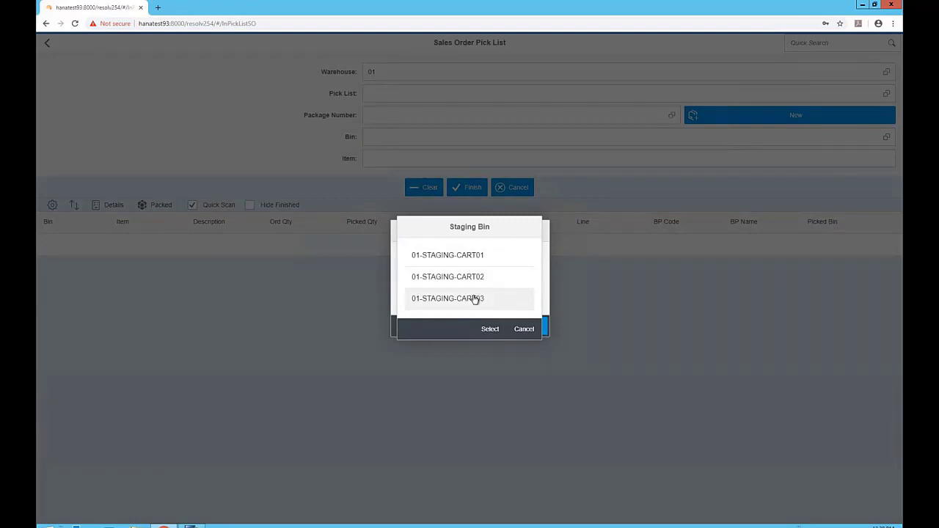
left_click(474, 281)
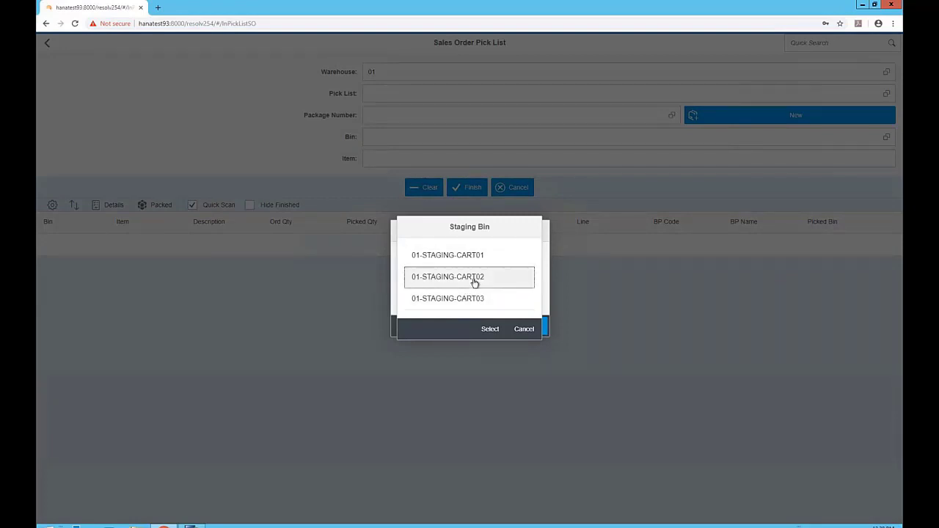
left_click(490, 329)
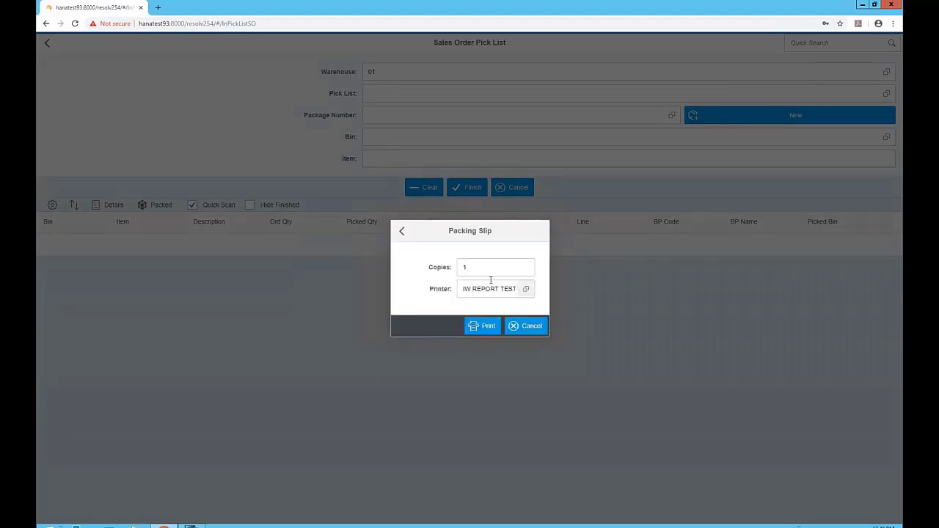
left_click(524, 327)
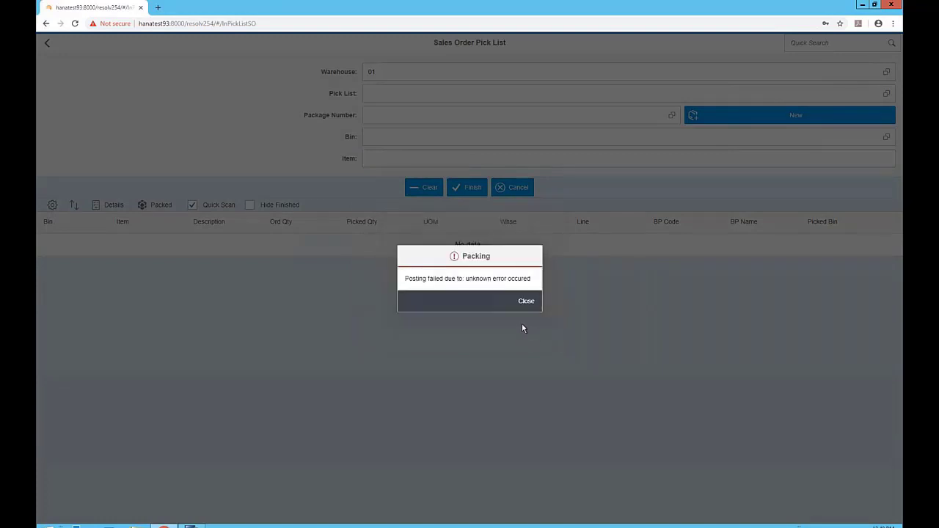
left_click(522, 301)
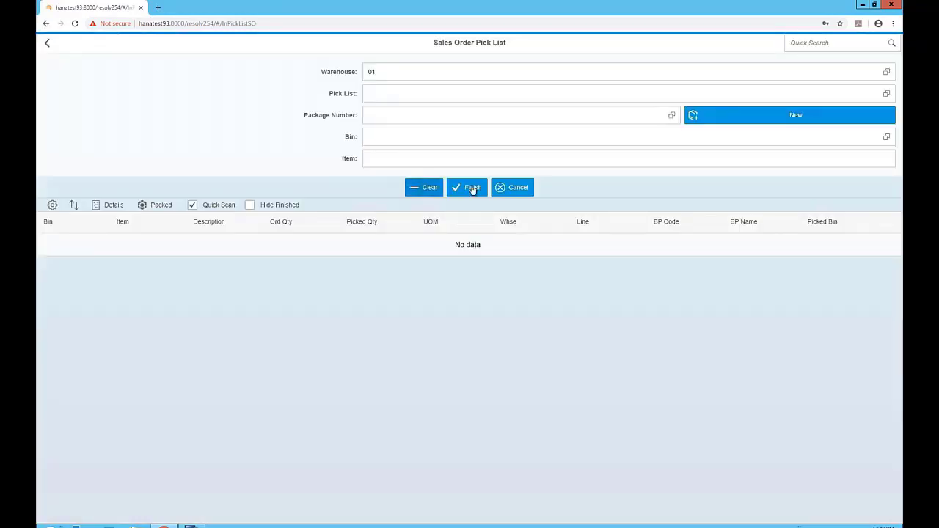
- Leave the sales order pick list and load document 1075 in Purchase Order Receiving
left_click(507, 187)
left_click(505, 302)
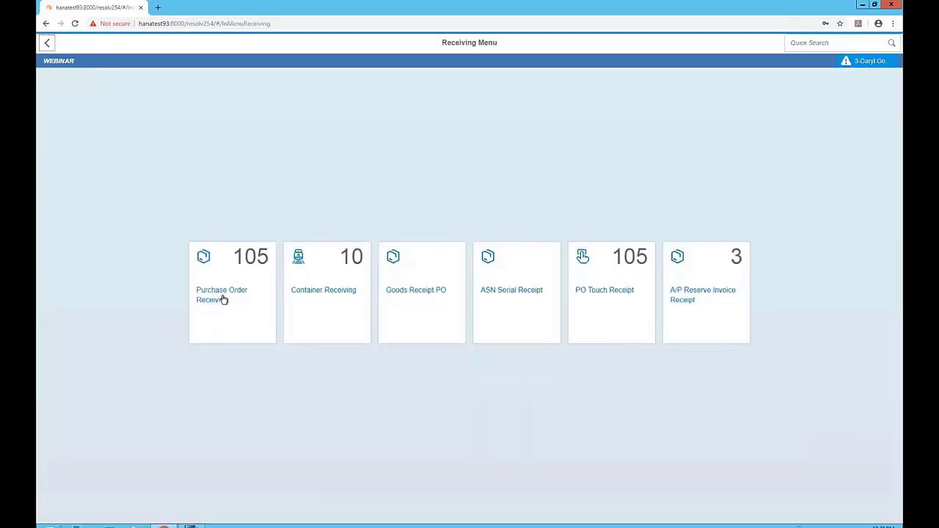
left_click(224, 300)
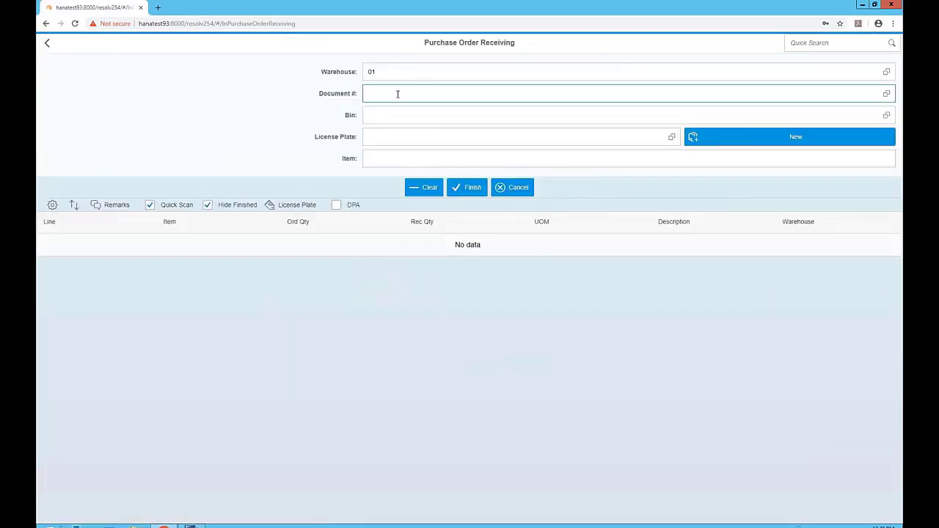
type("1075")
key("Return")
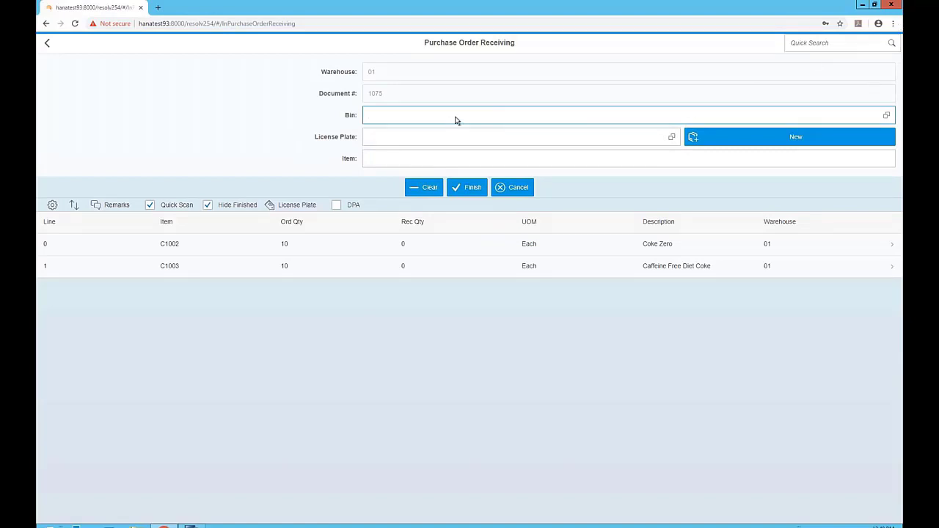
- Set the receiving bin to 01-A1-REC and create a new license plate without printing its labels
left_click(887, 115)
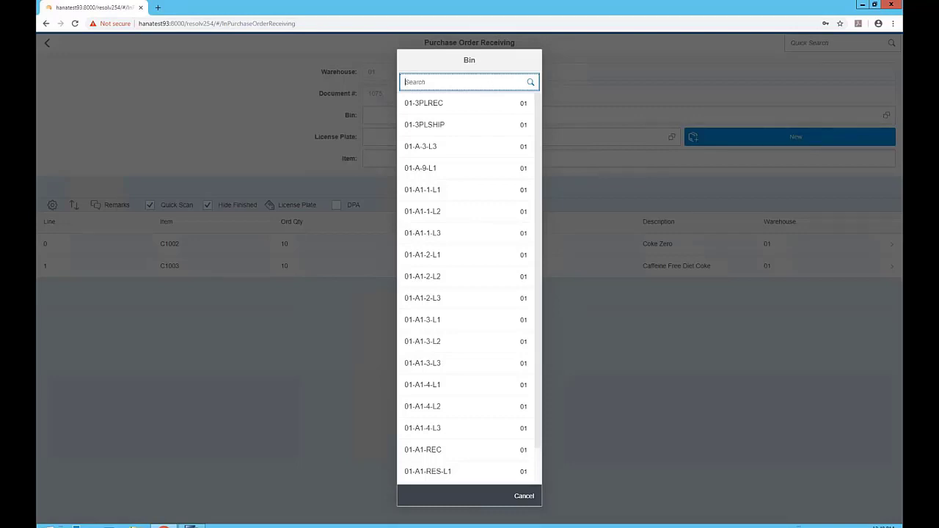
type("red")
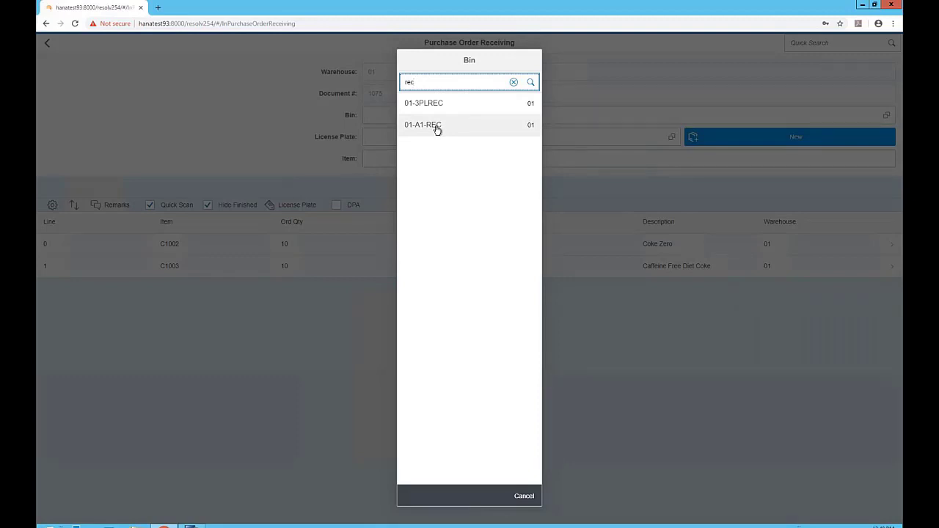
left_click(436, 126)
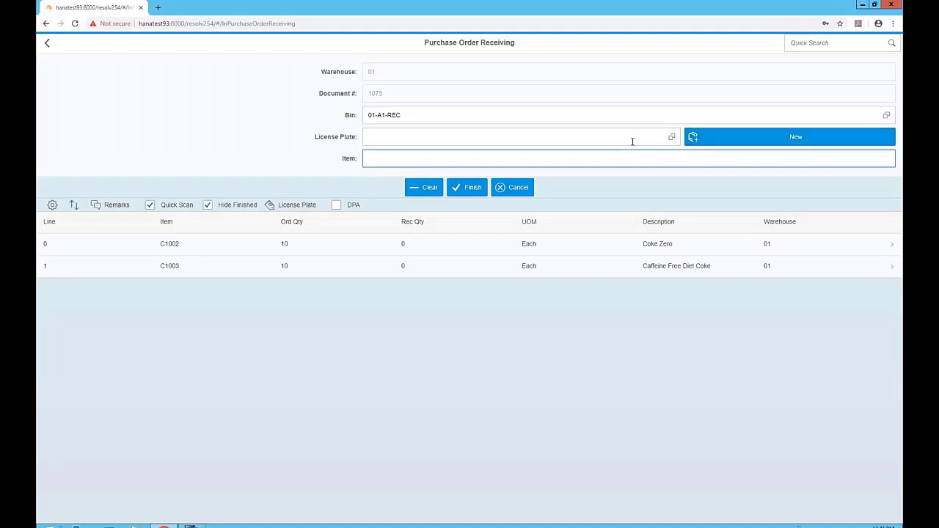
left_click(722, 146)
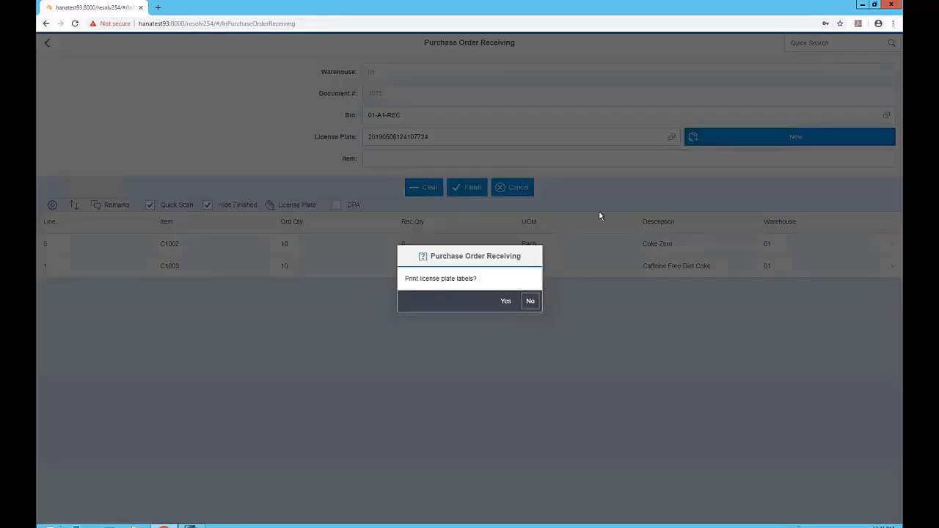
left_click(533, 303)
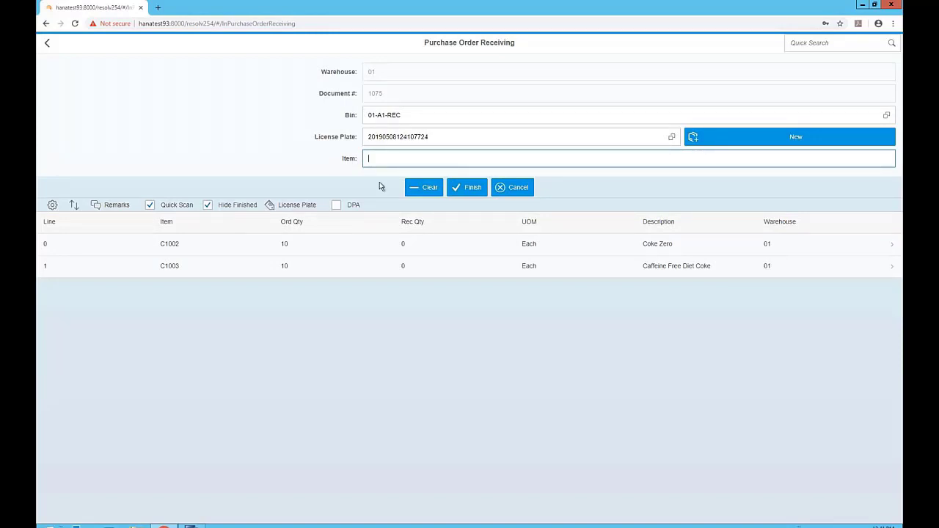
- Receive 4 units of item C1002 and 5 units of item C1003 onto the new license plate
left_click(329, 249)
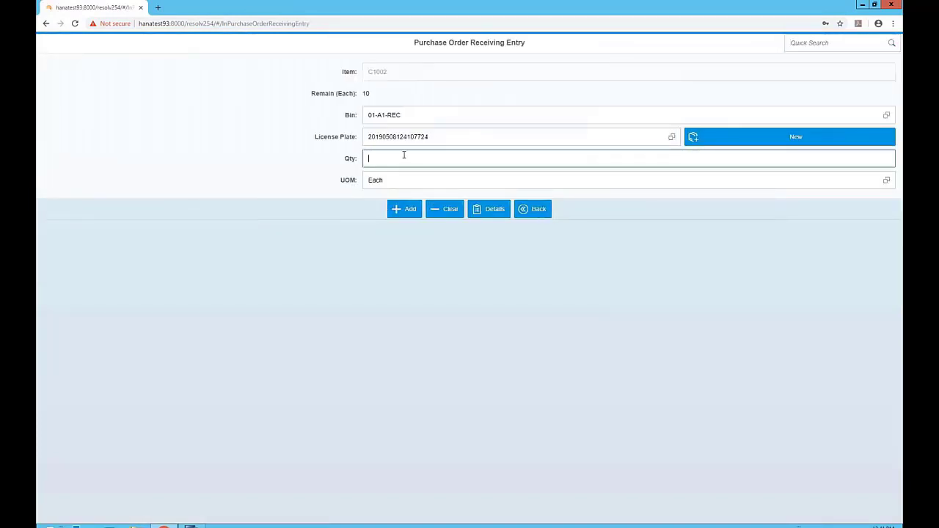
key("Return")
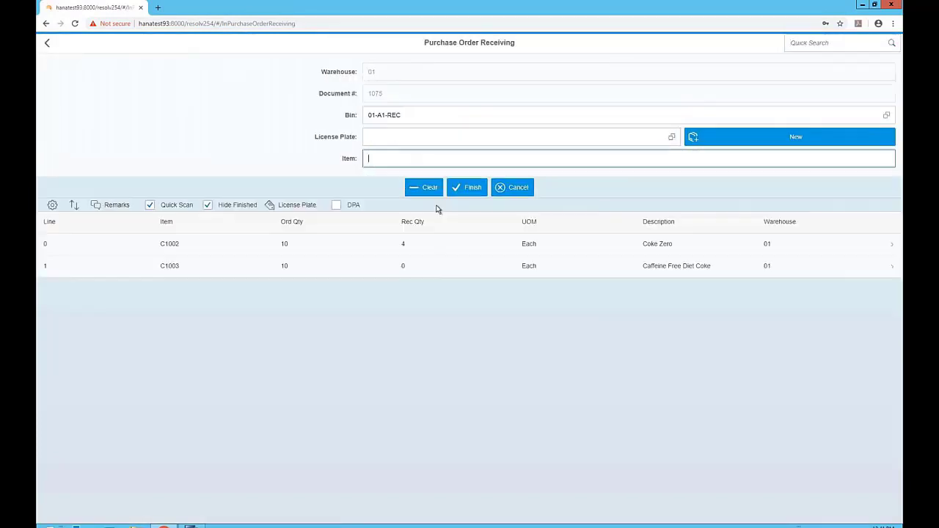
left_click(427, 272)
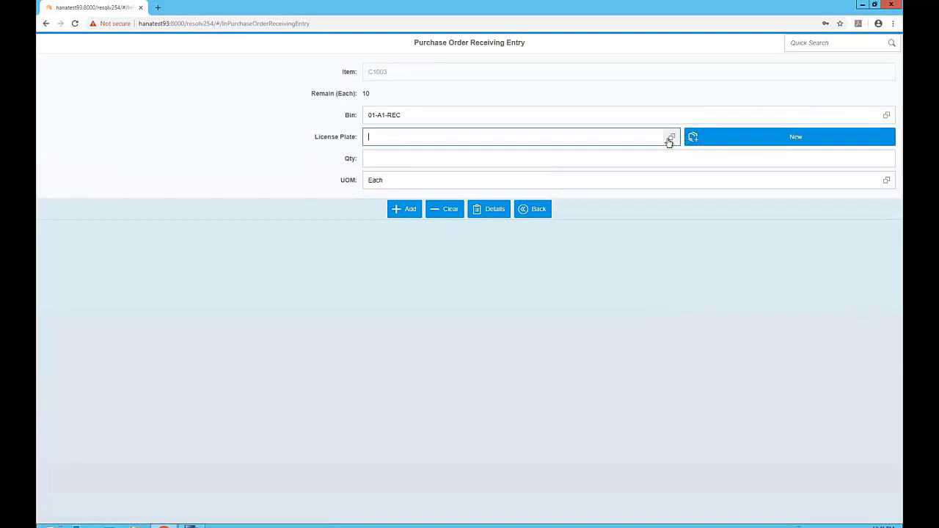
left_click(671, 138)
left_click(446, 108)
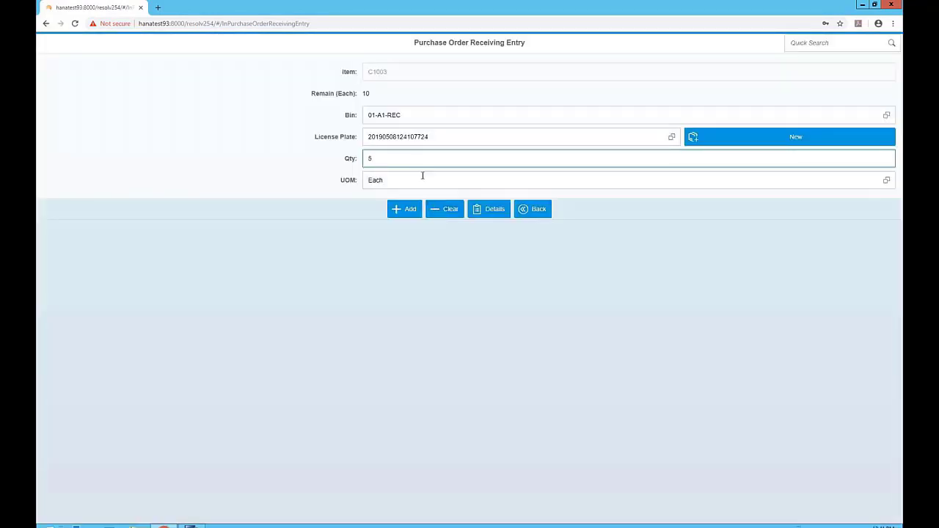
left_click(408, 211)
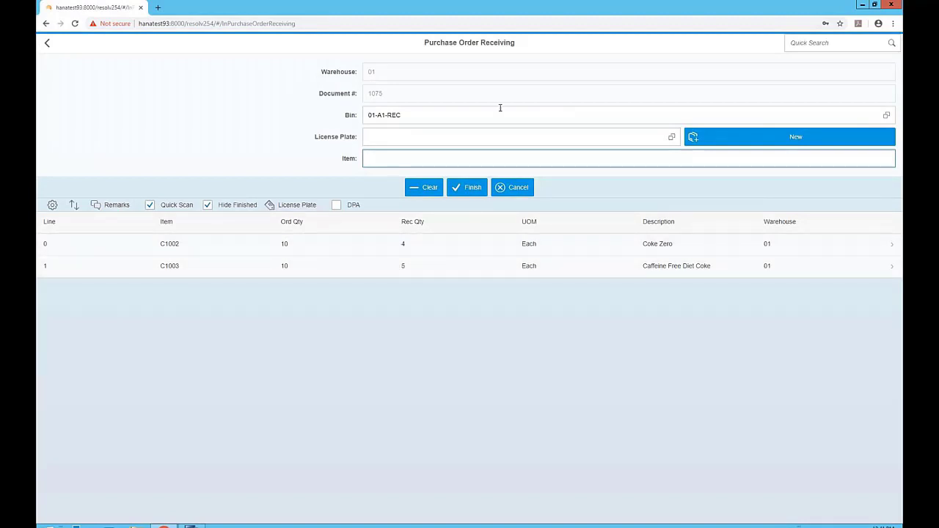
- Set the receiving bin to 01-A1-3-L1 and create a new license plate without printing its labels
left_click(474, 115)
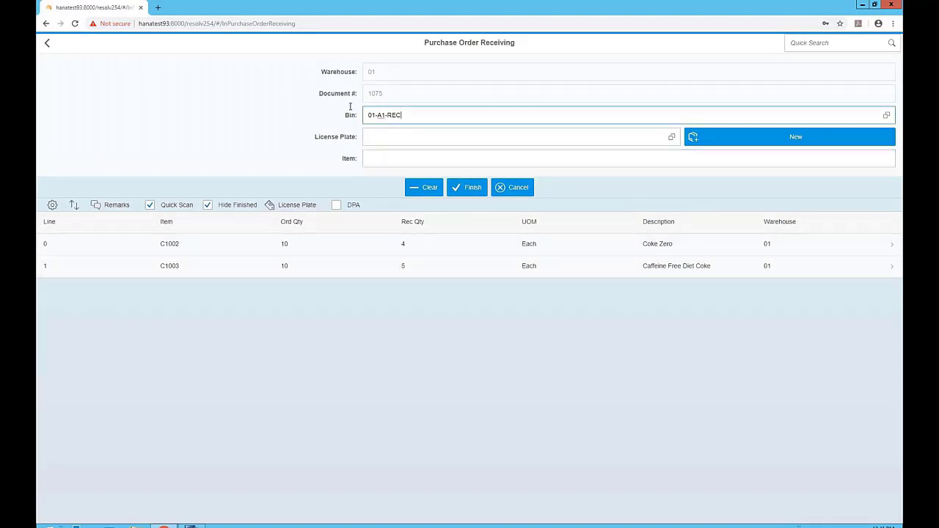
key("ctrl+a")
key("BackSpace")
type("01-A1-3-L1")
key("Return")
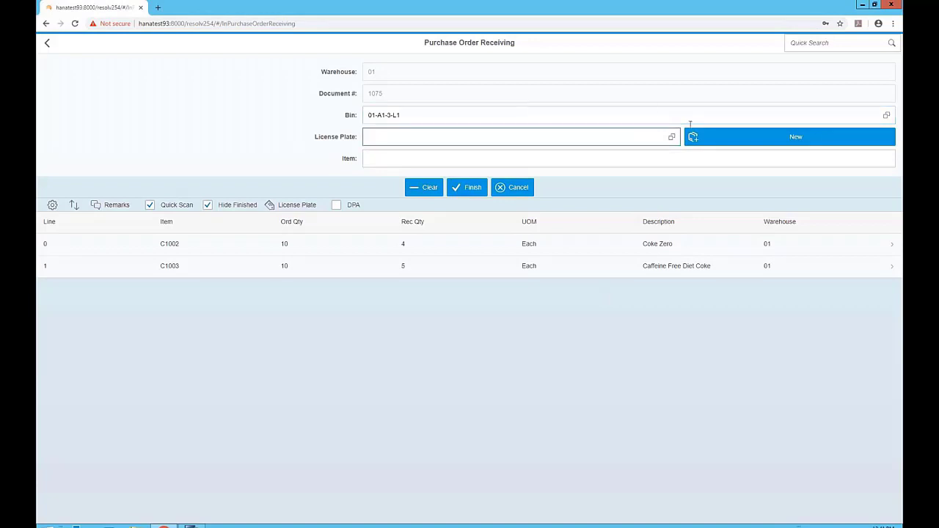
left_click(732, 142)
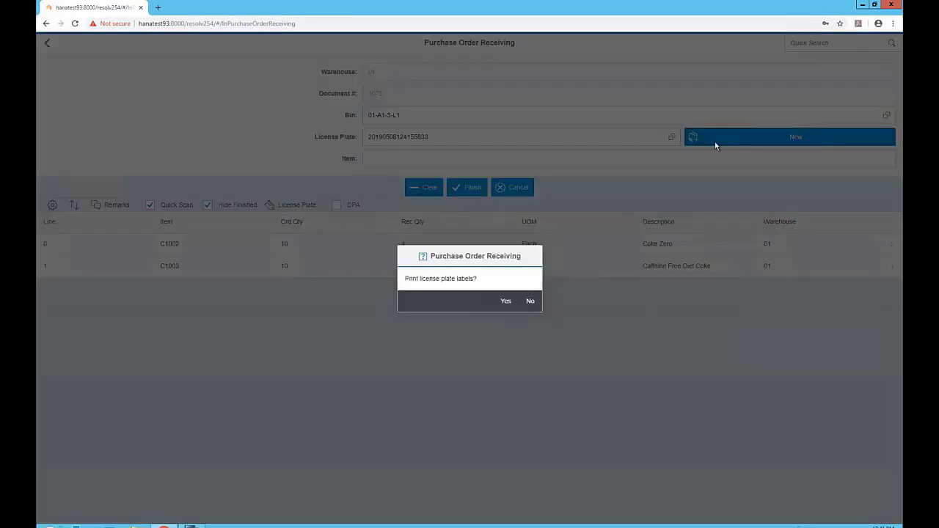
left_click(526, 306)
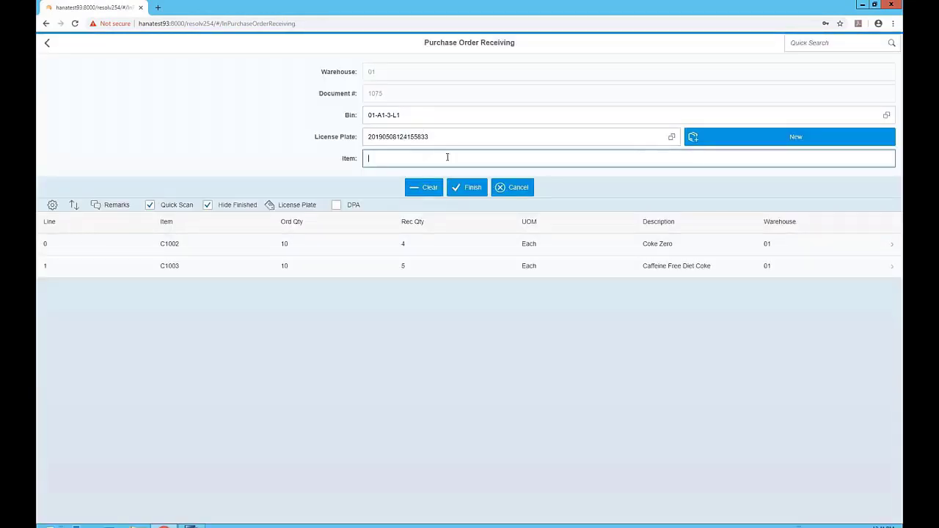
- Receive 4 units of item C1002 and 5 units of item C1003 onto the new license plate in bin 01-A1-3-L1
left_click(423, 243)
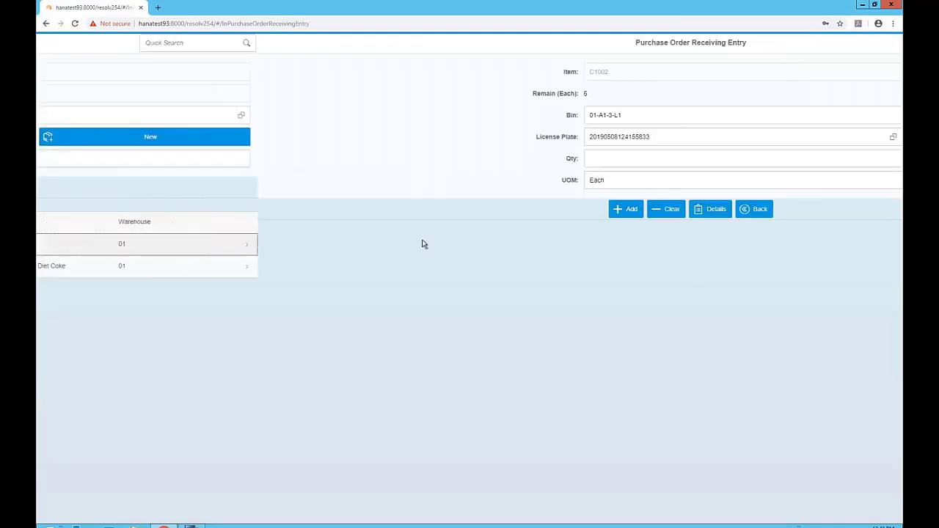
left_click(397, 160)
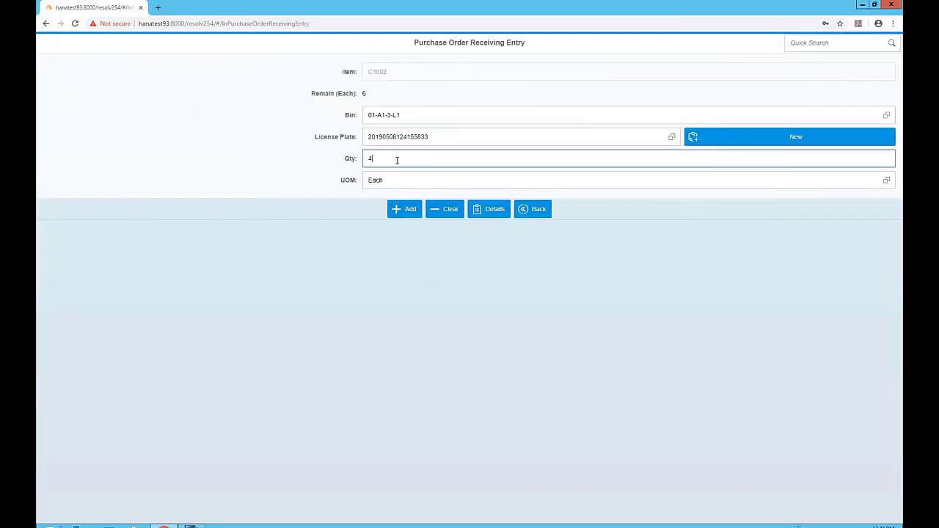
left_click(401, 209)
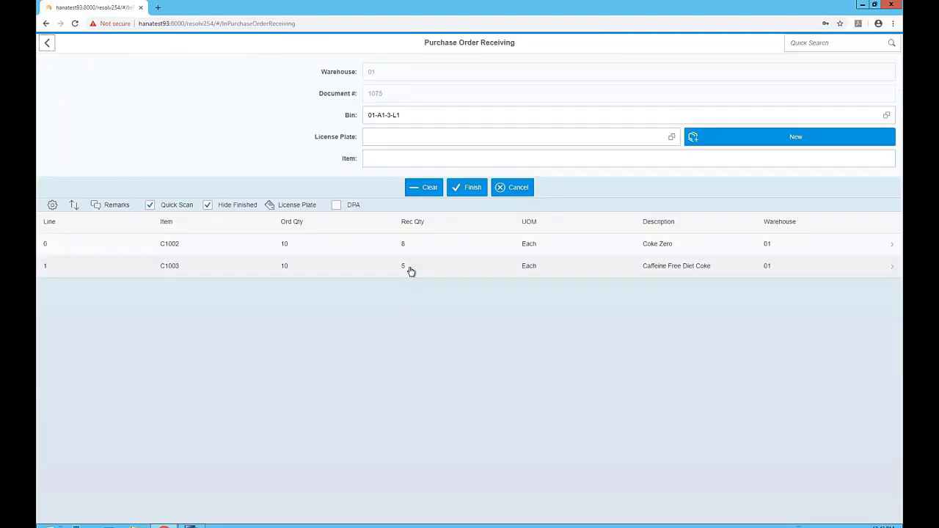
left_click(415, 270)
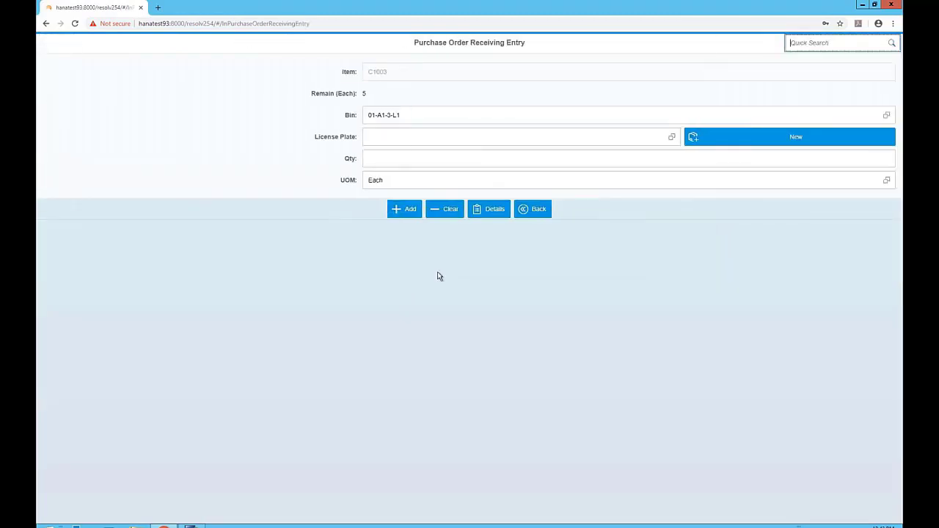
left_click(670, 137)
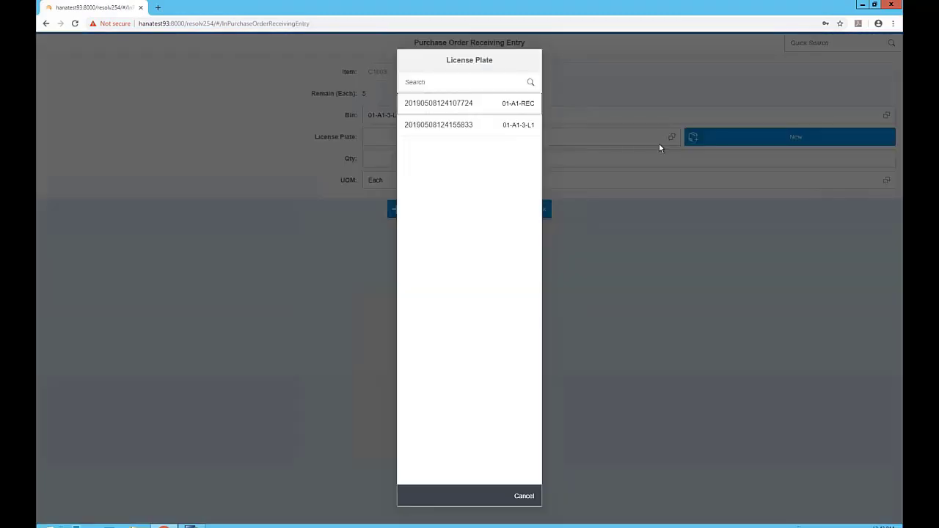
left_click(469, 126)
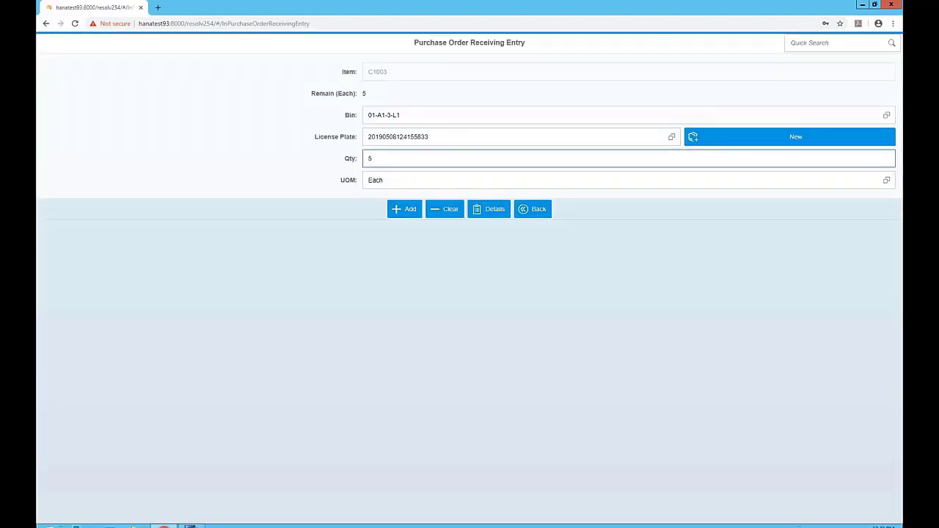
left_click(409, 210)
- Receive 2 more units of item C1002 onto the 01-A1-3-L1 license plate and finish the purchase order receipt
left_click(417, 243)
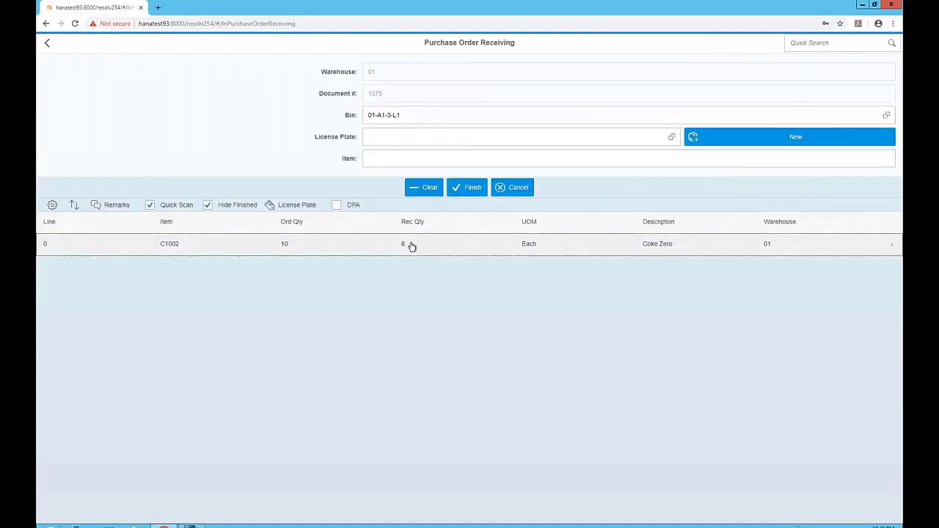
left_click(671, 137)
left_click(462, 131)
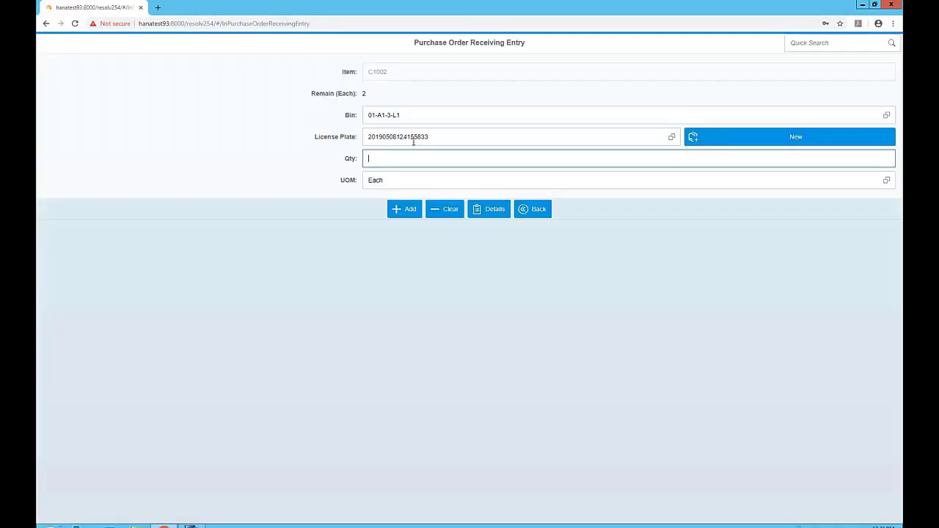
type("2")
left_click(405, 213)
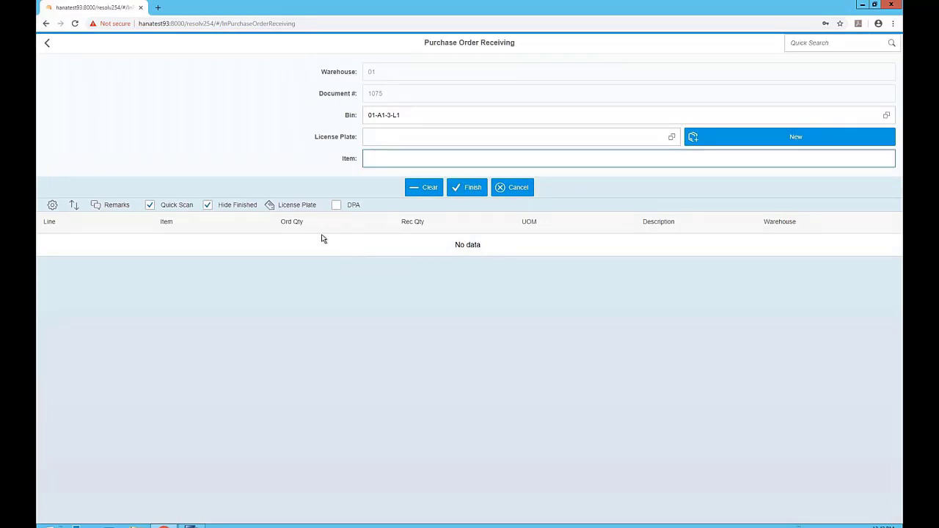
left_click(467, 187)
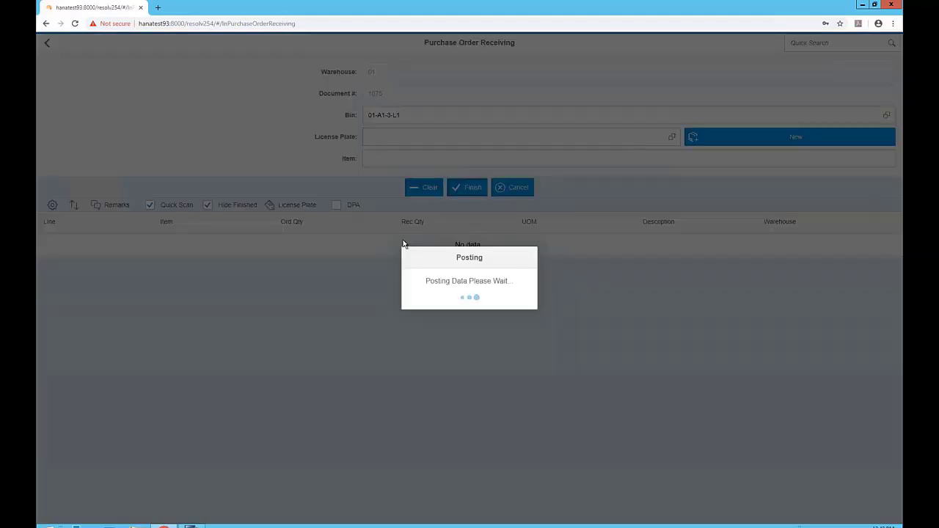
left_click(530, 301)
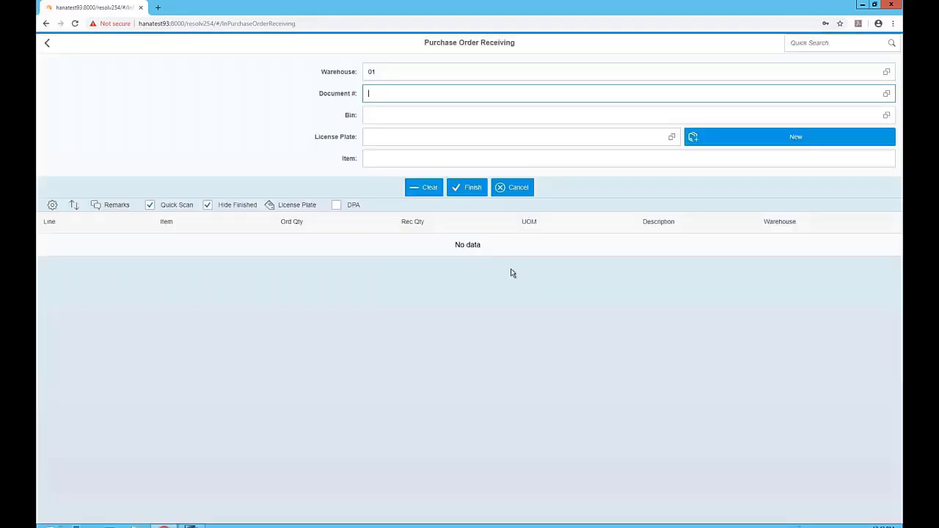
- Look up bin 01-A1-3-L1 and review its item quantities, bin details, serial/batch records and license plates
left_click(813, 43)
left_click(48, 46)
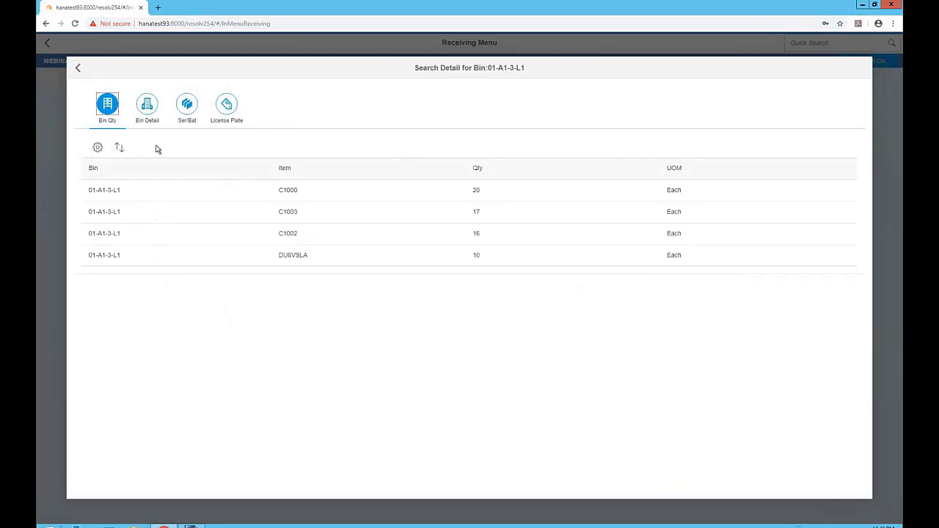
left_click(150, 116)
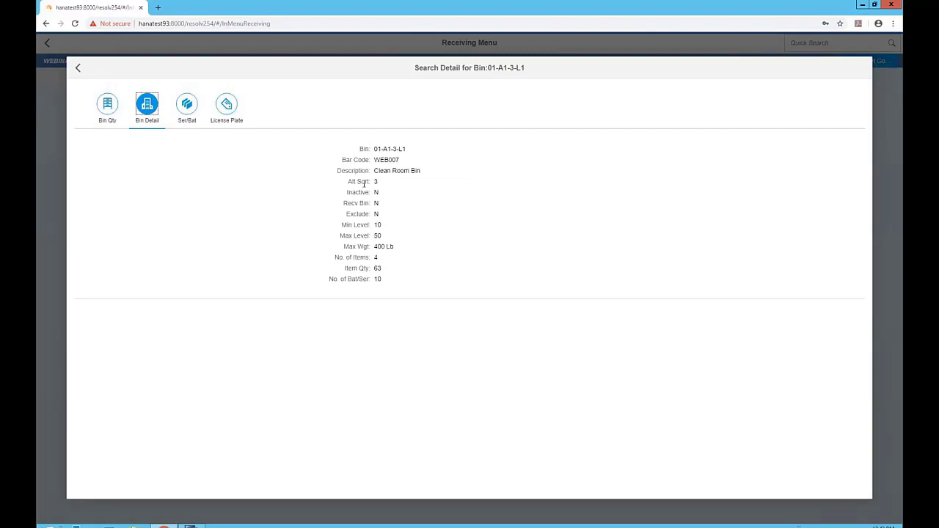
left_click(186, 106)
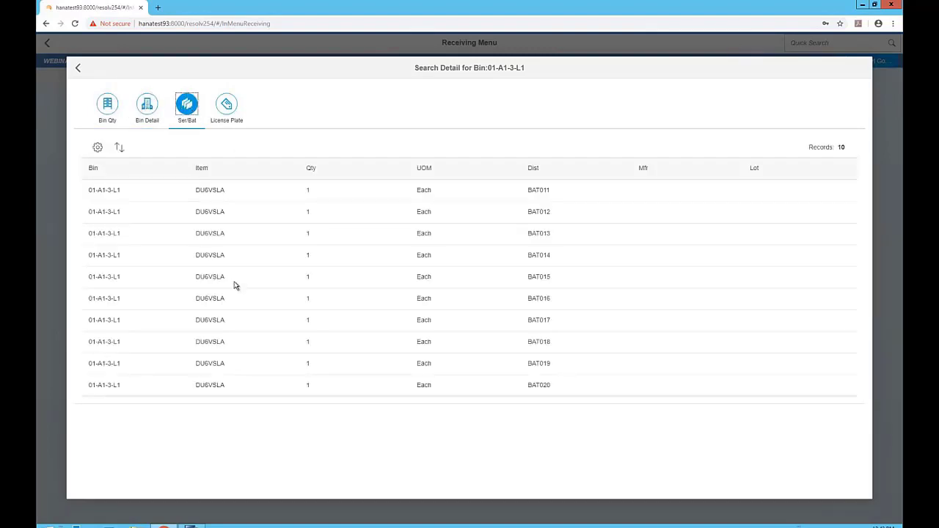
left_click(227, 104)
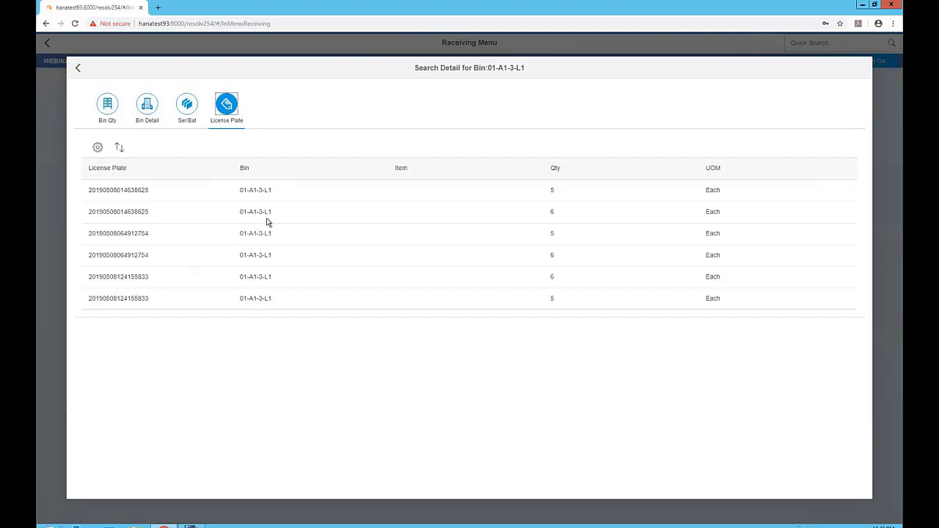
left_click(76, 67)
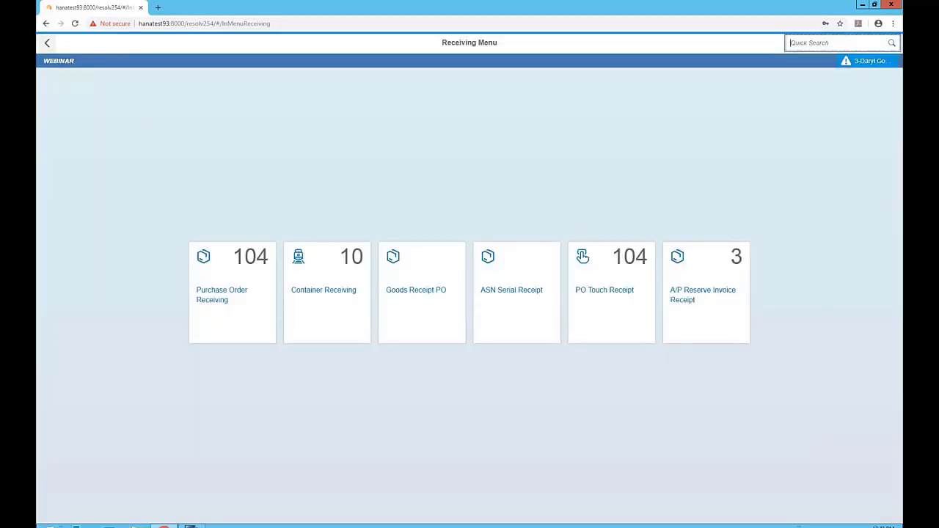
- Generate the Bin Velocity Report for warehouse 01 with begin date 05/01/2019 and end date 05/08/2019
left_click(47, 42)
left_click(104, 355)
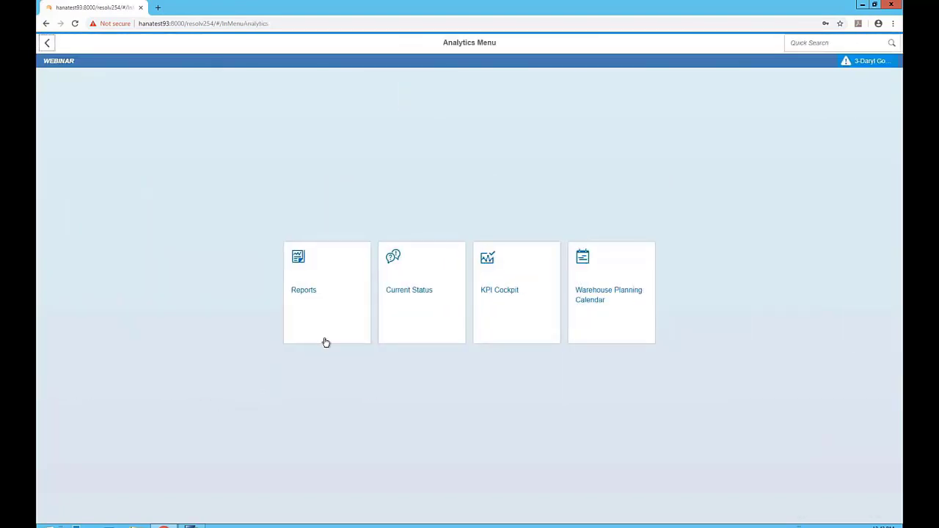
left_click(302, 322)
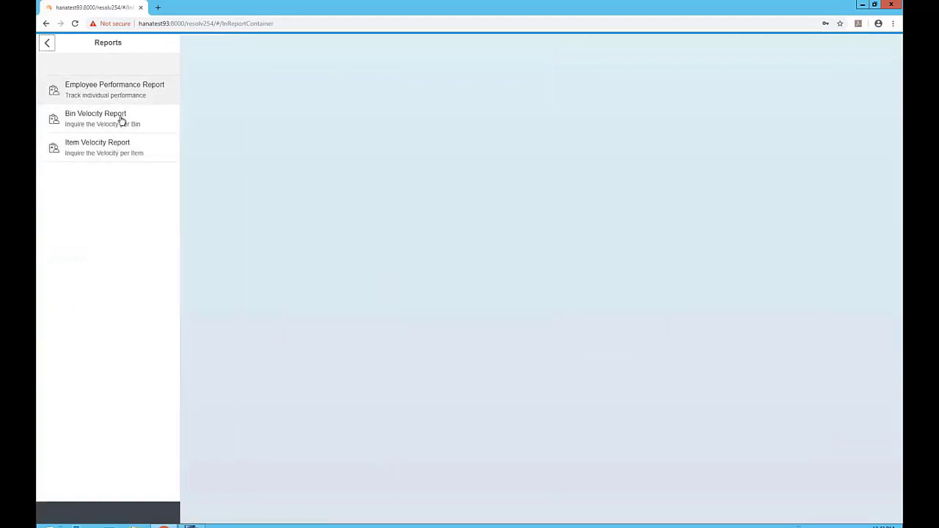
left_click(118, 125)
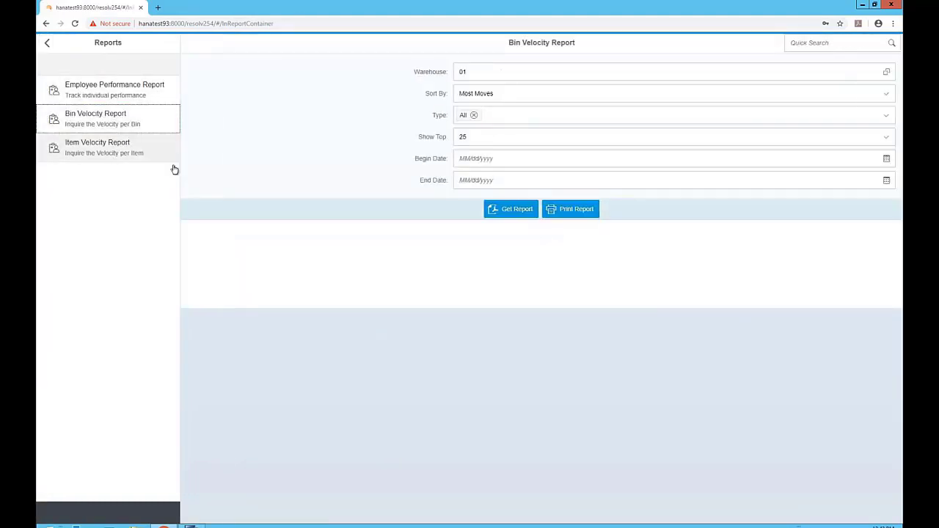
left_click(887, 158)
left_click(534, 222)
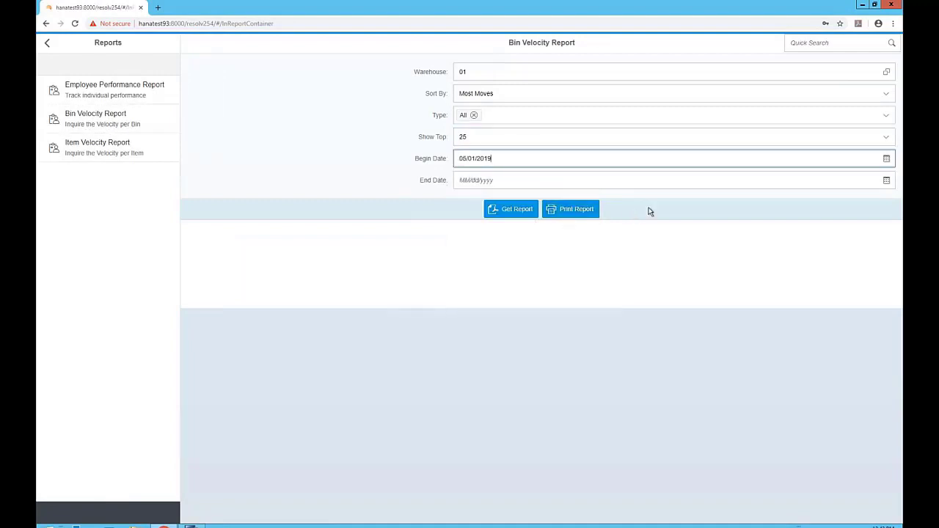
left_click(886, 181)
left_click(533, 265)
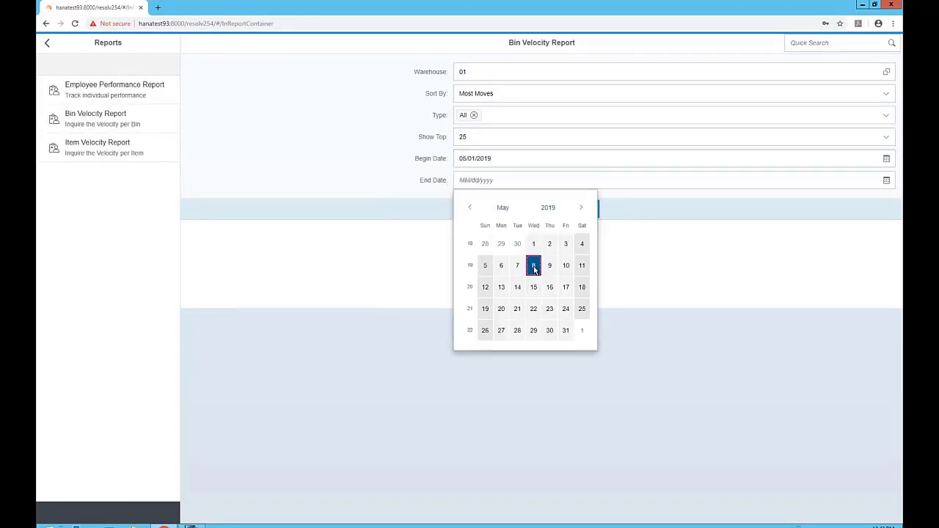
left_click(511, 209)
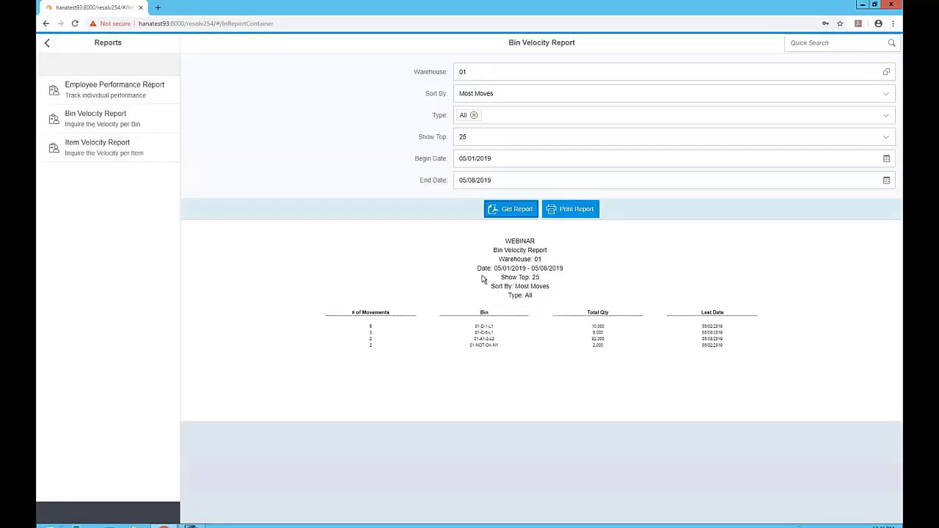
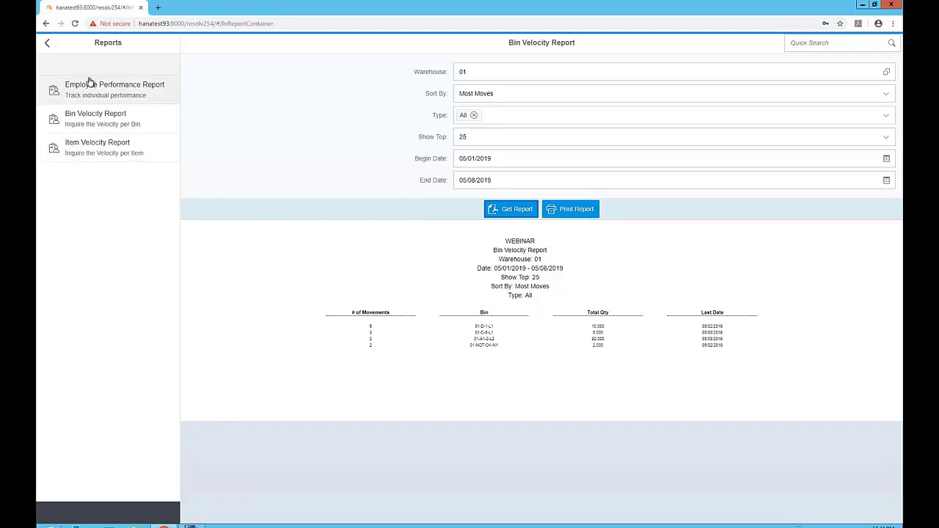
- Display the bin levels for aisle A1 of warehouse 01 and highlight the 0-20% bins, followed by the 40-60% bins
left_click(47, 43)
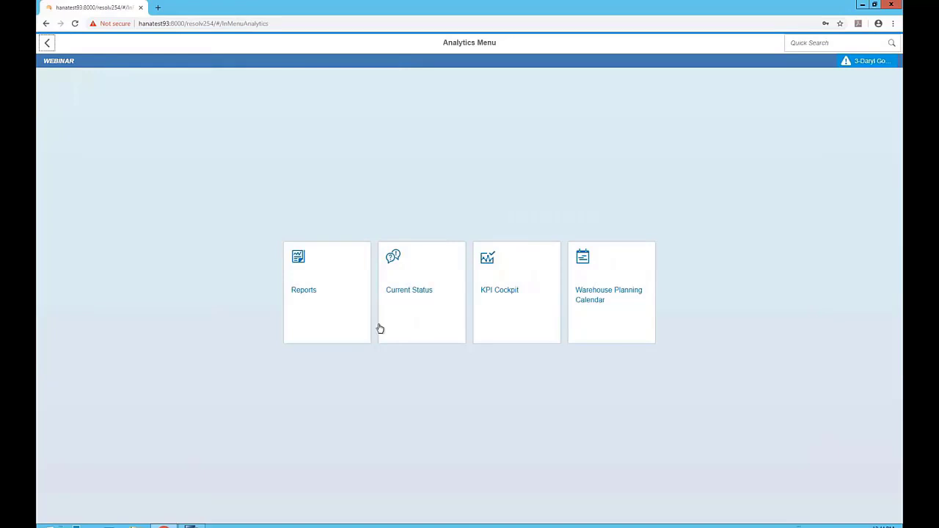
left_click(430, 313)
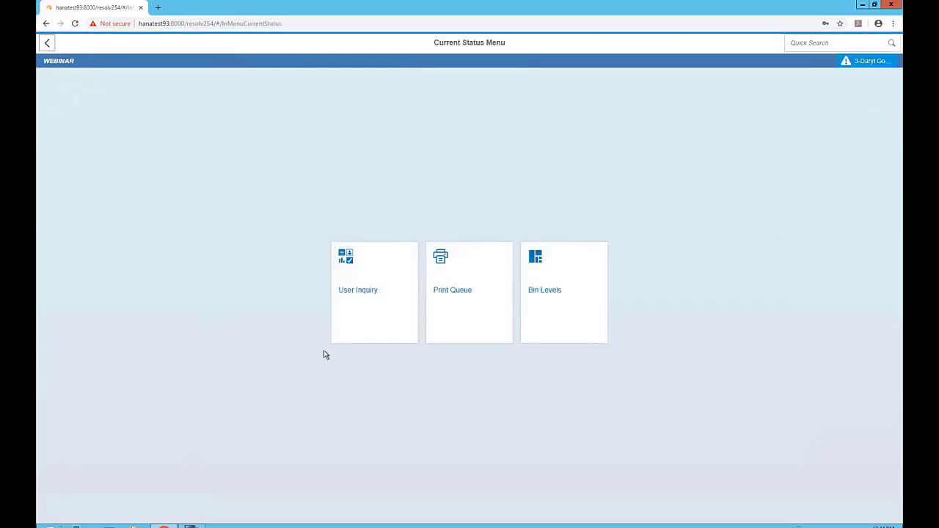
left_click(553, 315)
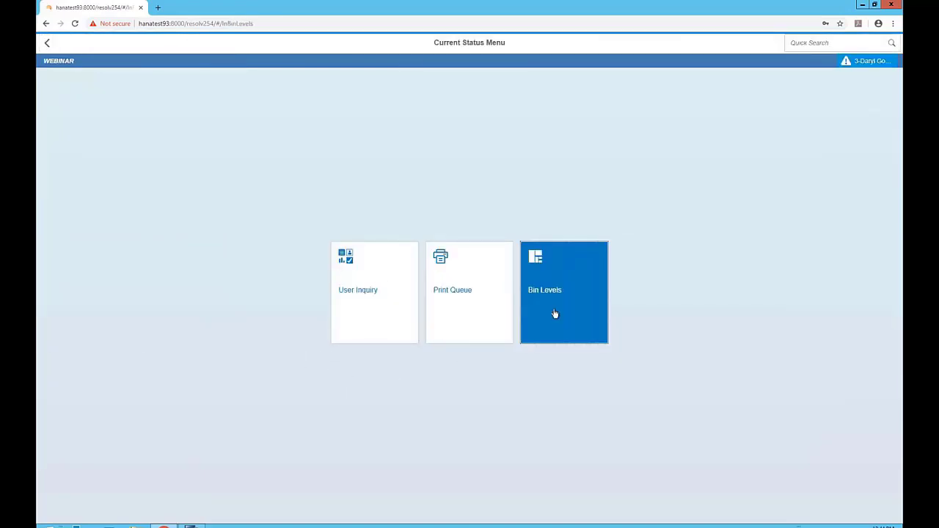
left_click(887, 94)
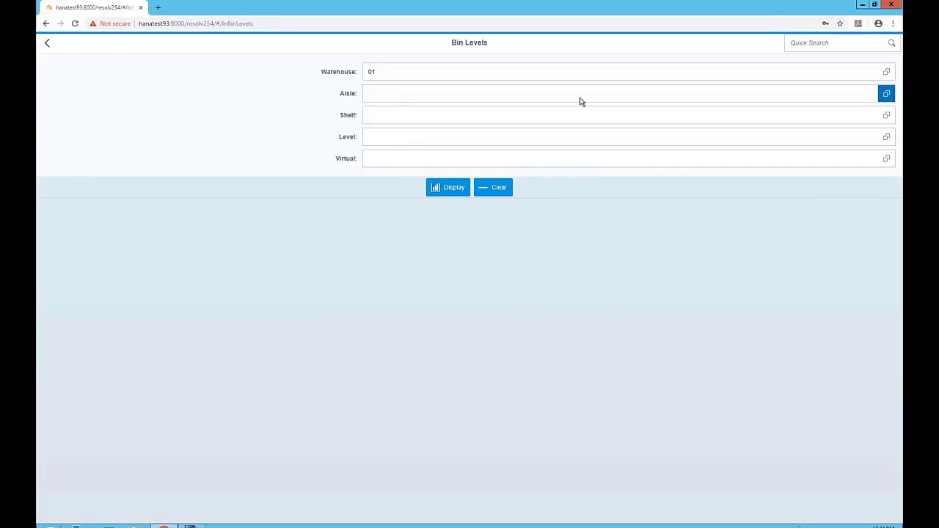
left_click(417, 108)
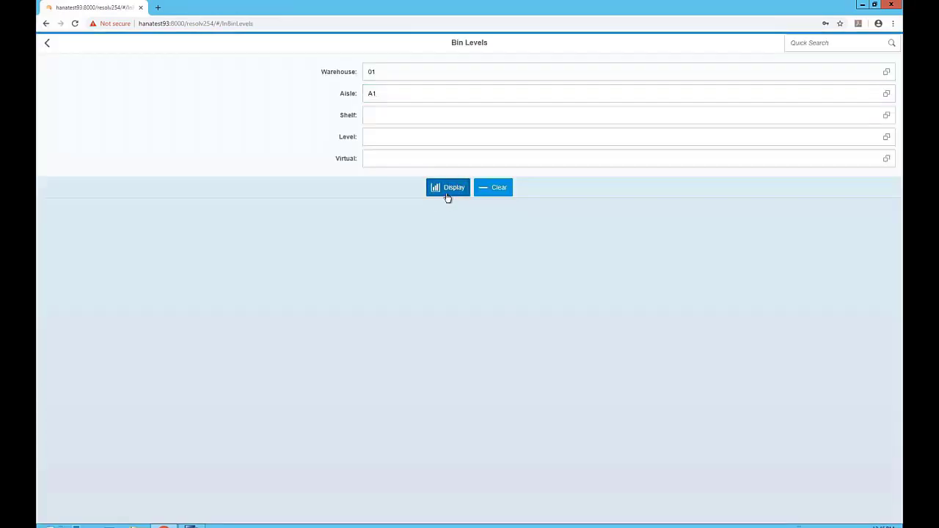
left_click(447, 188)
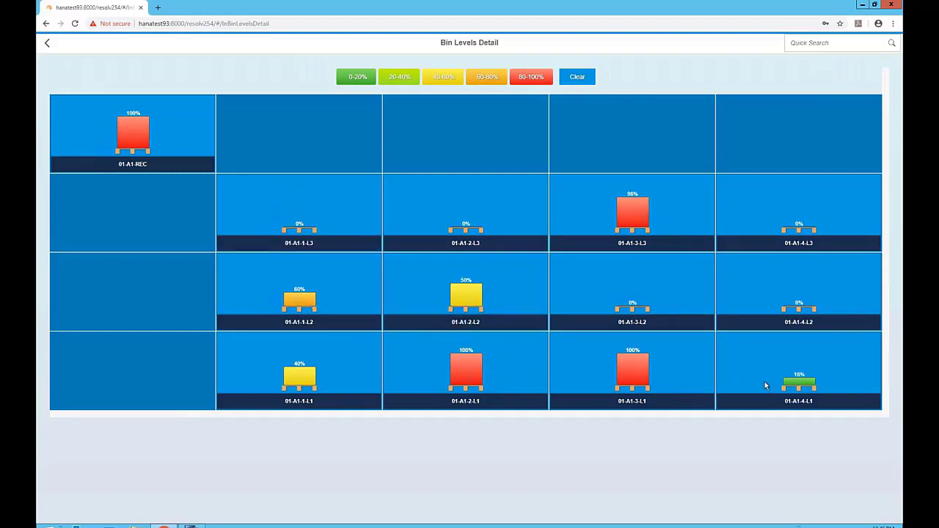
left_click(359, 77)
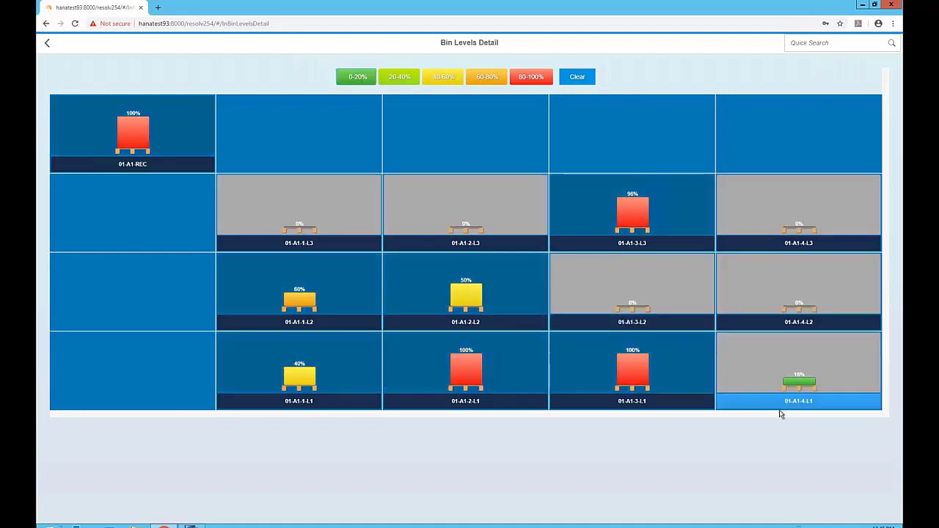
left_click(444, 77)
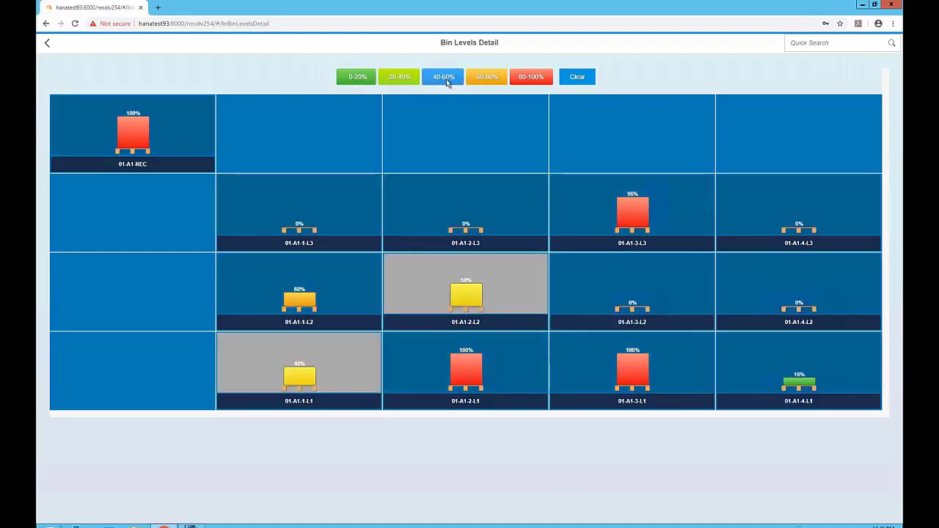
- Highlight the 80-100% bins and review the quantities and serial/batch records of bin 01-A1-3-L1
left_click(532, 77)
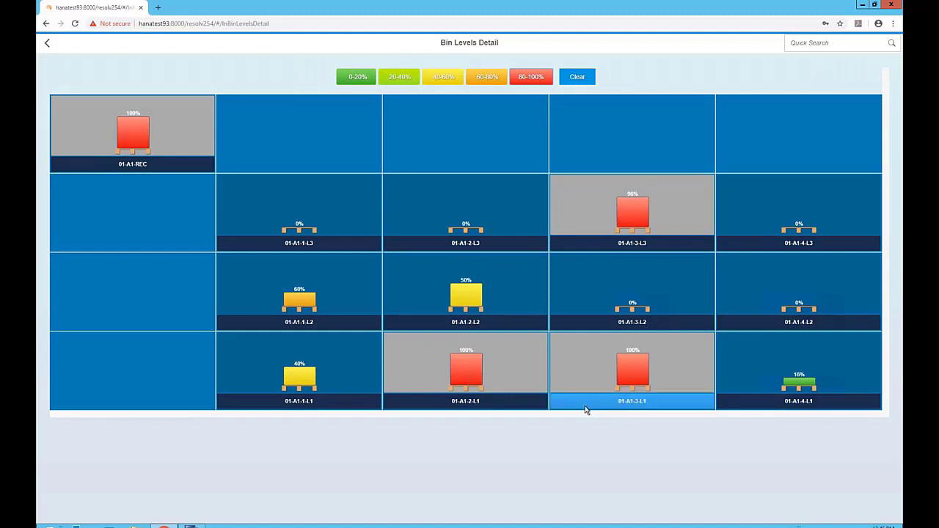
left_click(609, 402)
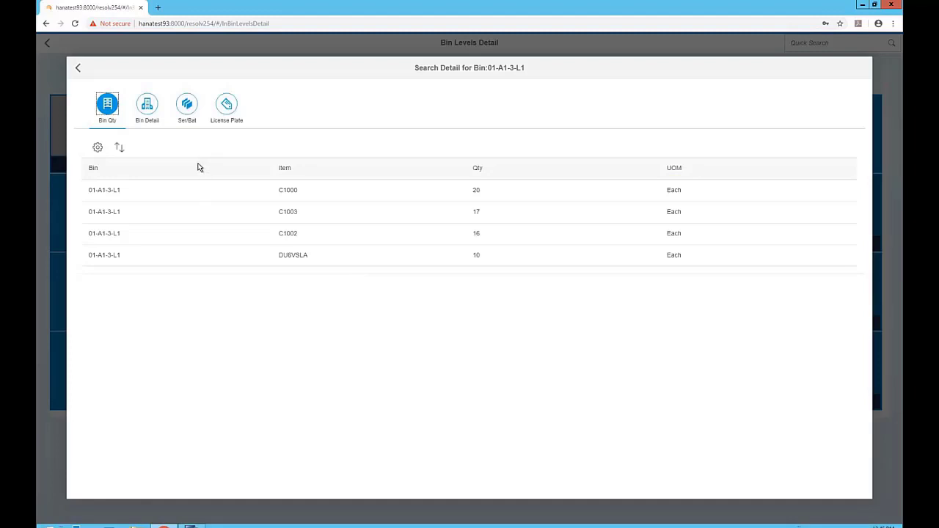
left_click(184, 126)
left_click(223, 112)
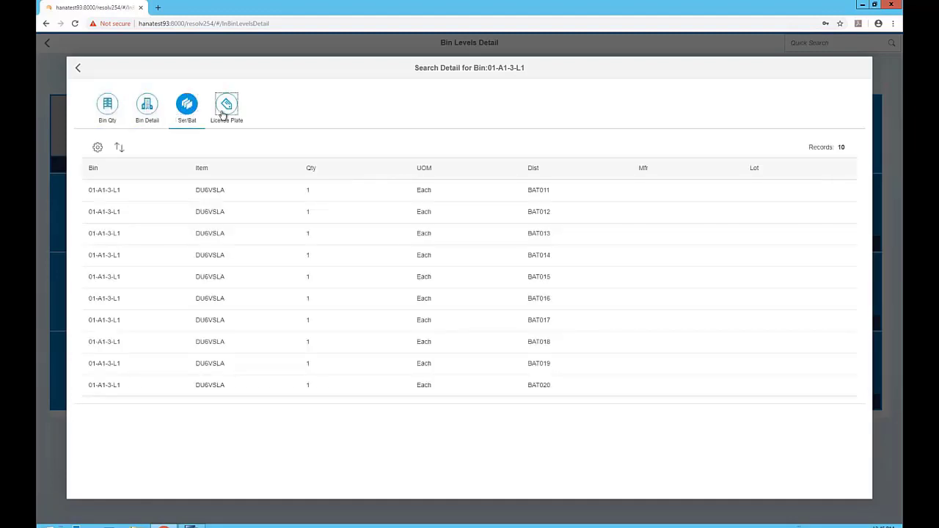
left_click(77, 69)
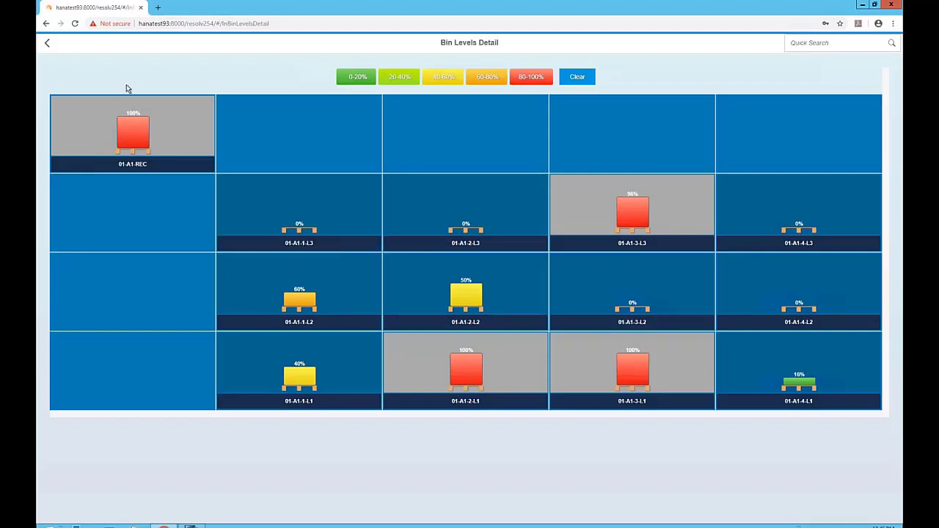
- Leave the bin levels view and open the Warehouse Transfers form from the inventory functions
left_click(47, 42)
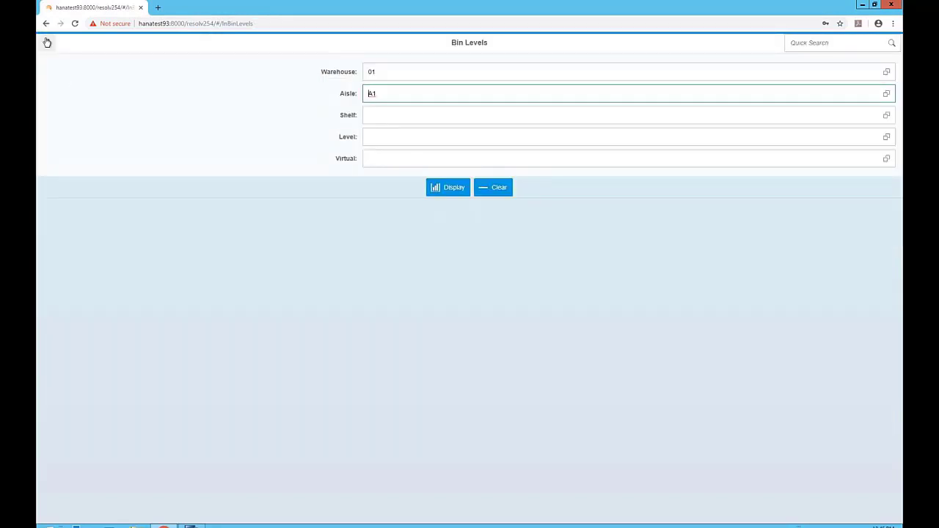
left_click(47, 43)
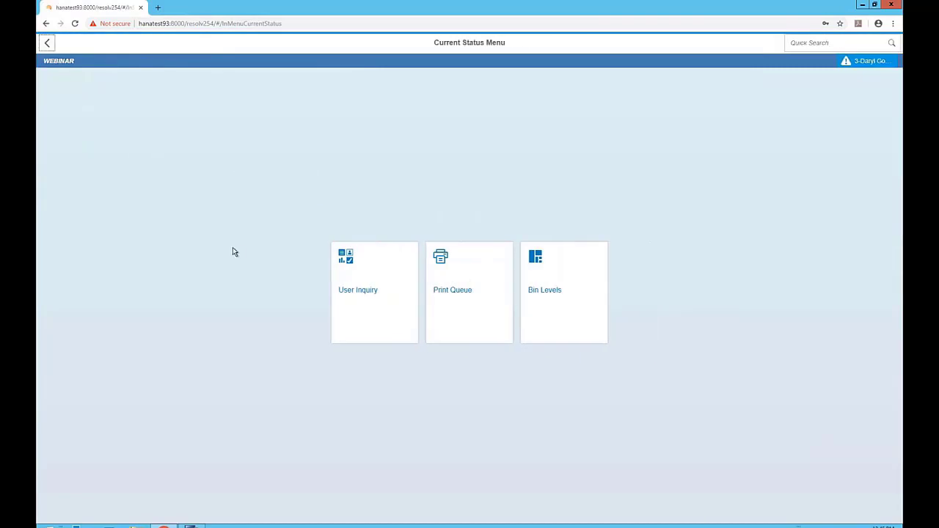
left_click(47, 42)
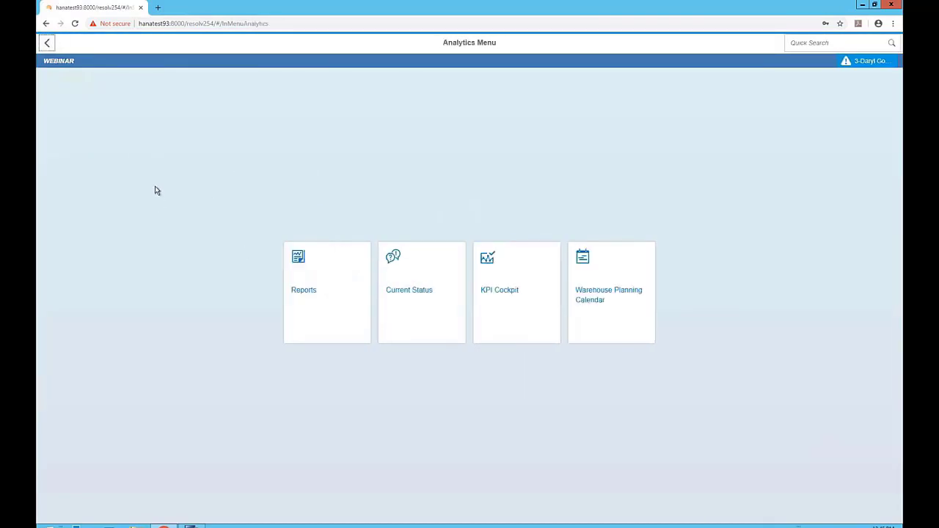
left_click(47, 42)
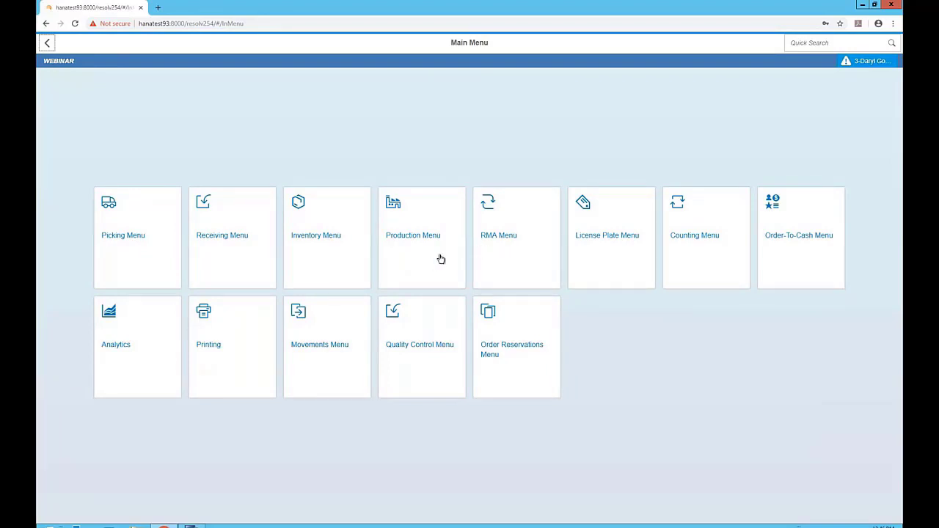
left_click(347, 269)
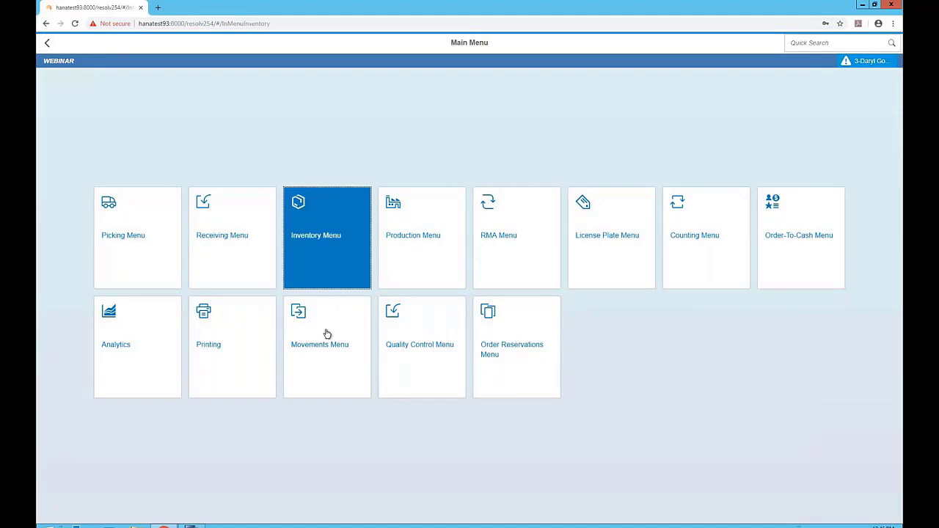
left_click(332, 323)
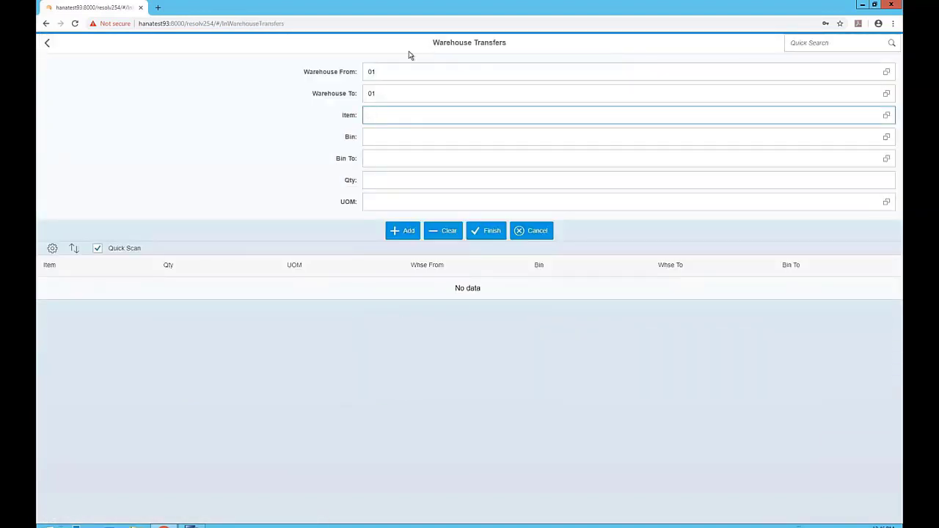
- Check the source warehouse choices and set the transfer's destination warehouse to CONSIGN
left_click(390, 70)
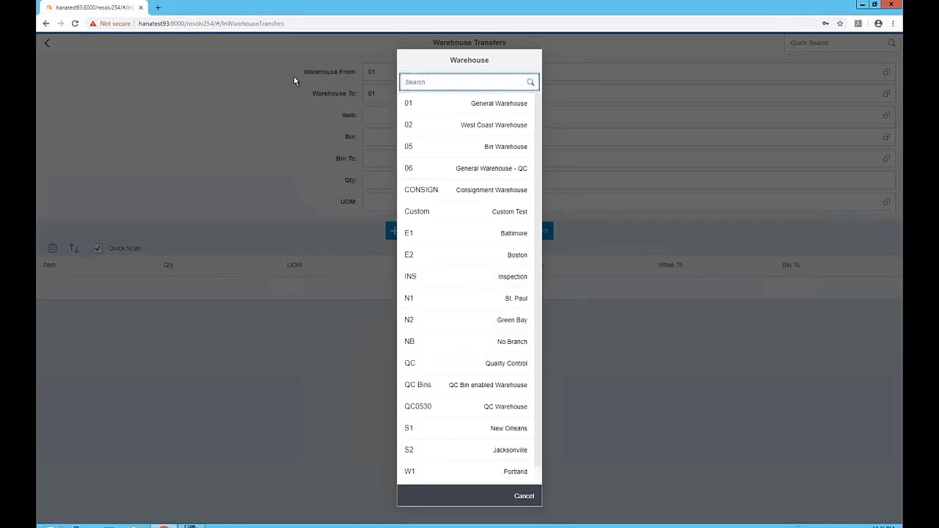
key("Escape")
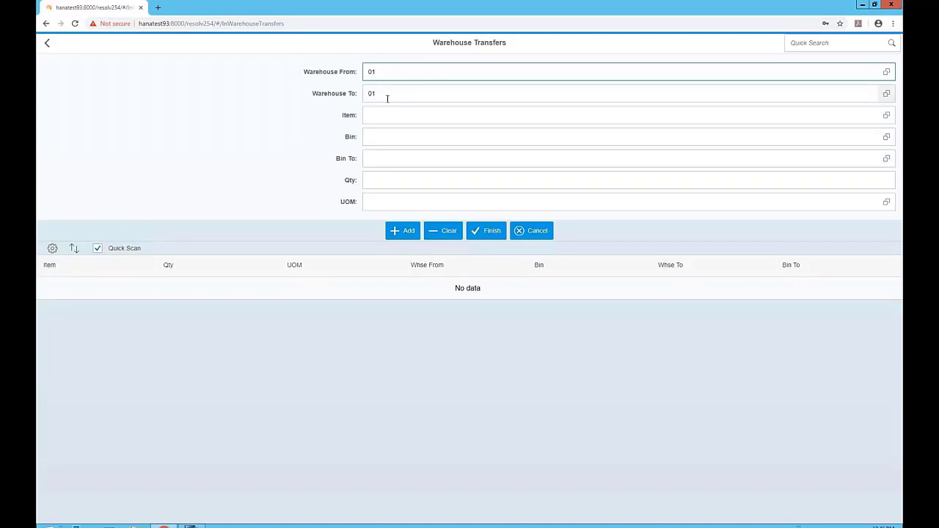
left_click(886, 94)
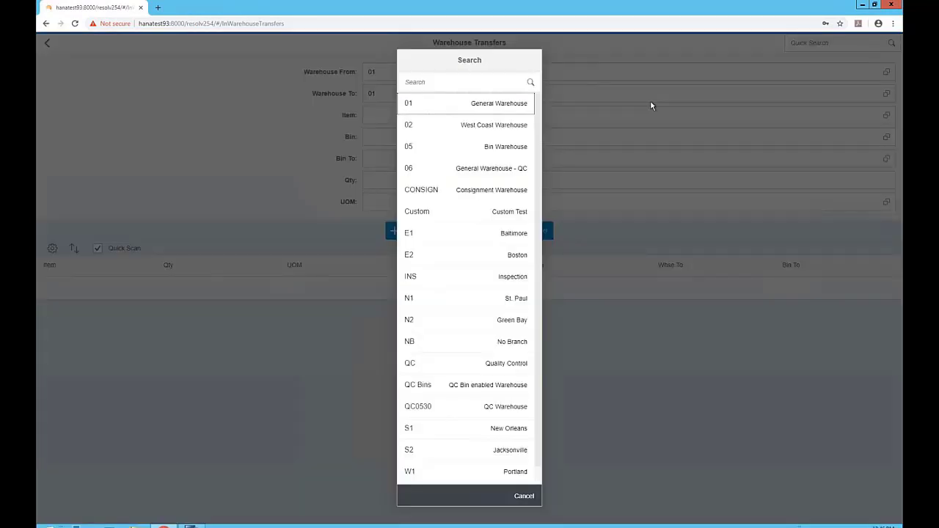
left_click(425, 190)
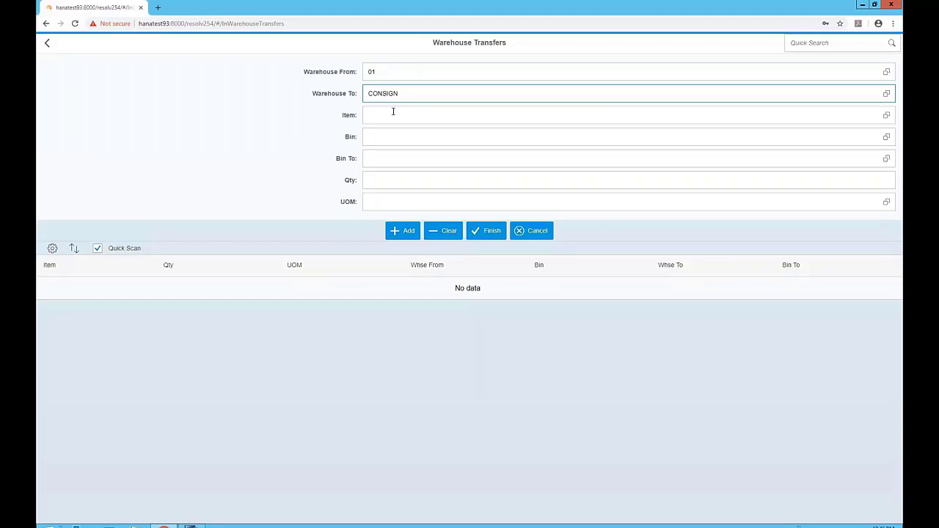
- Set the transfer item to C1002, the source bin to 01-C-5-L1 and the destination bin to CONSIGN-C42000
left_click(393, 111)
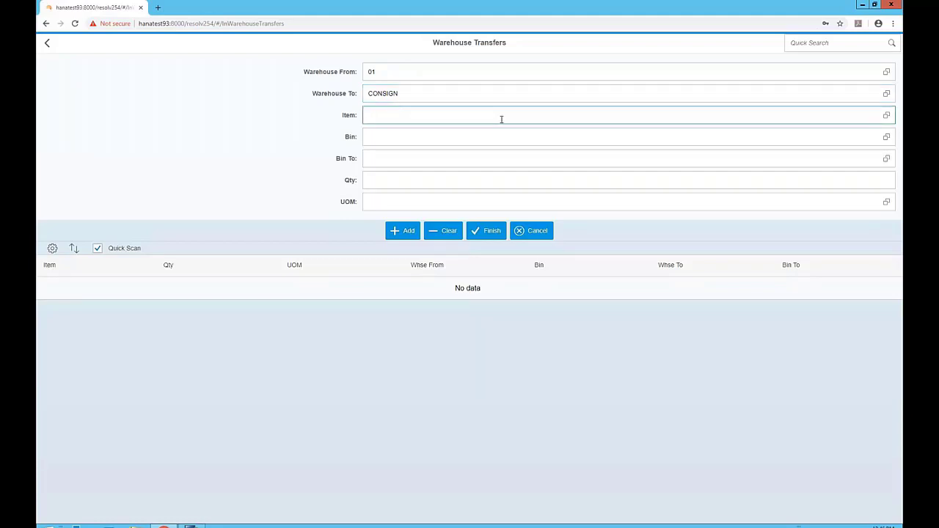
left_click(886, 116)
key("Escape")
left_click(391, 119)
type("C1002")
key("Tab")
left_click(886, 140)
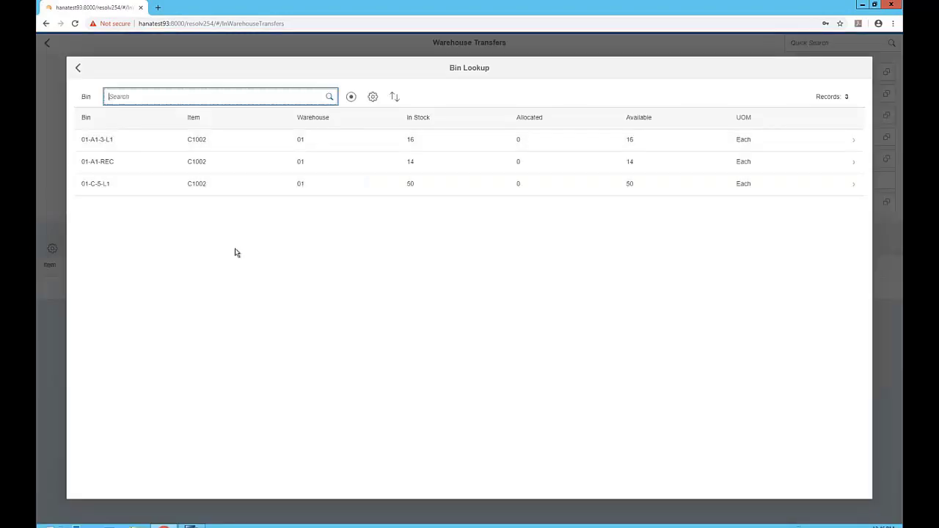
left_click(139, 186)
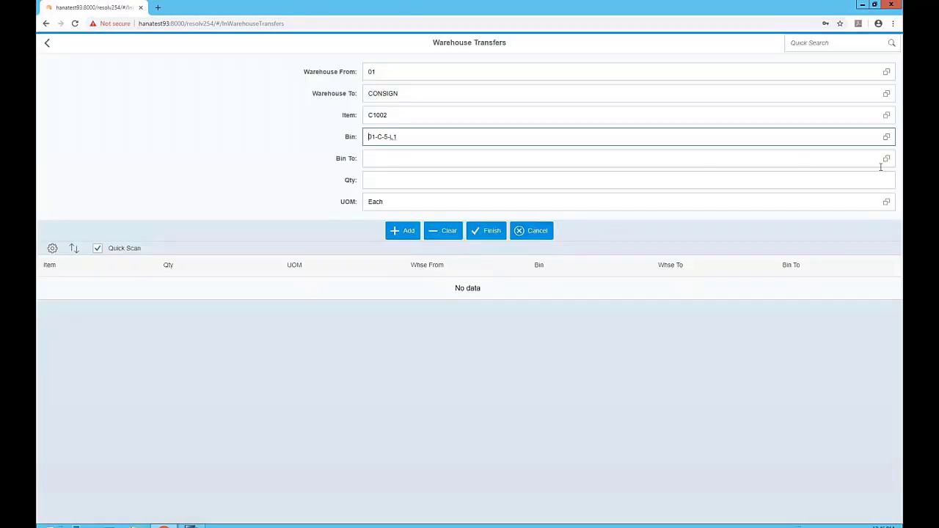
left_click(885, 158)
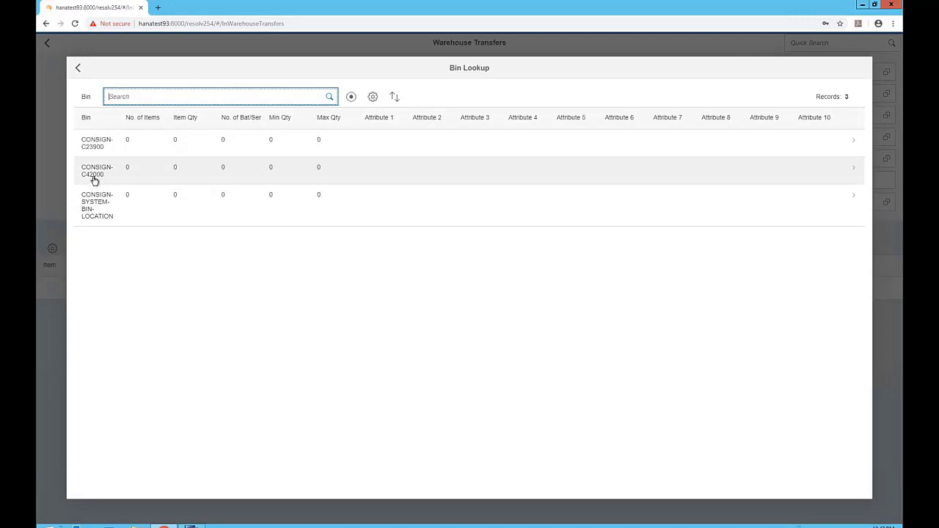
left_click(94, 177)
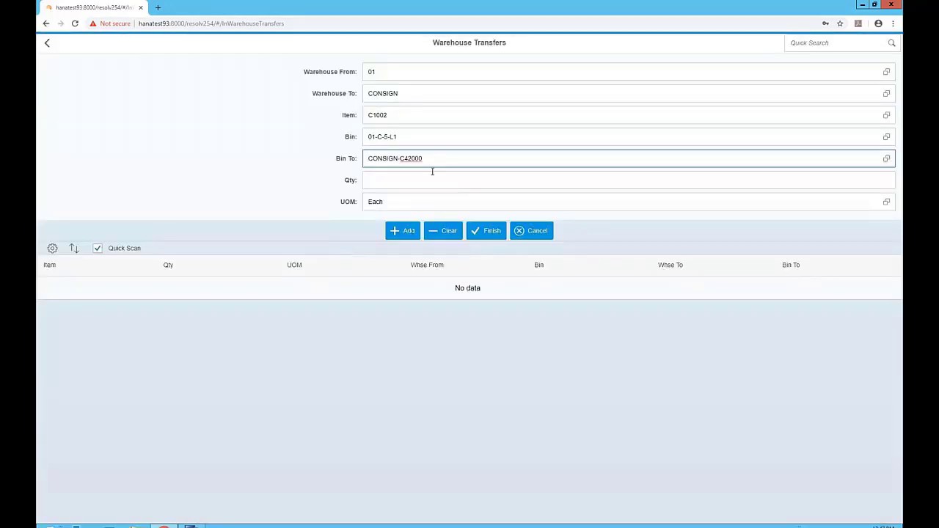
- Look up the business partner Mashina Corporation by its code and review its bill-to and ship-to addresses
left_click(807, 42)
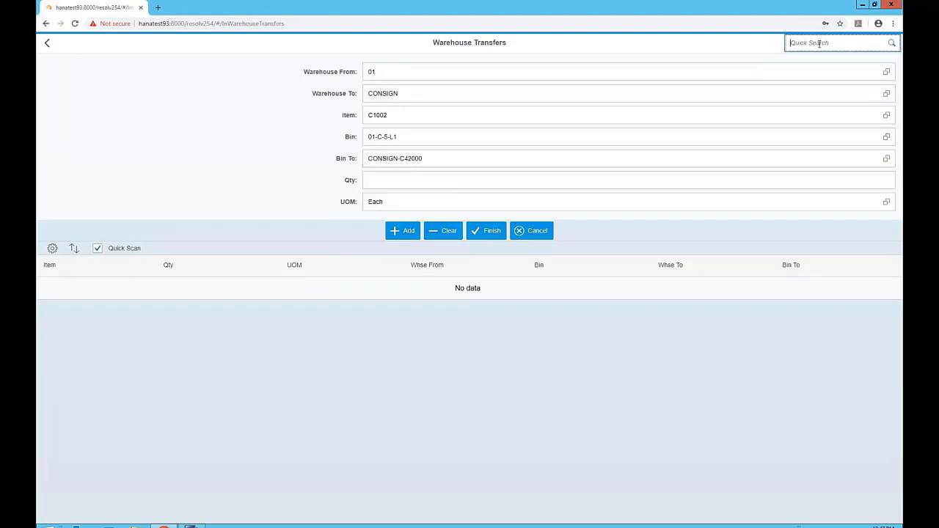
type("c4200")
key("Return")
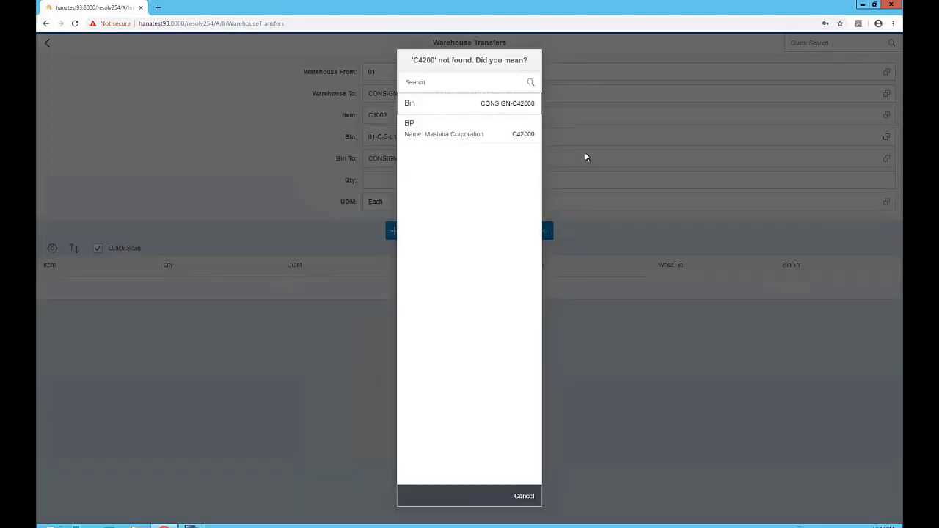
left_click(458, 137)
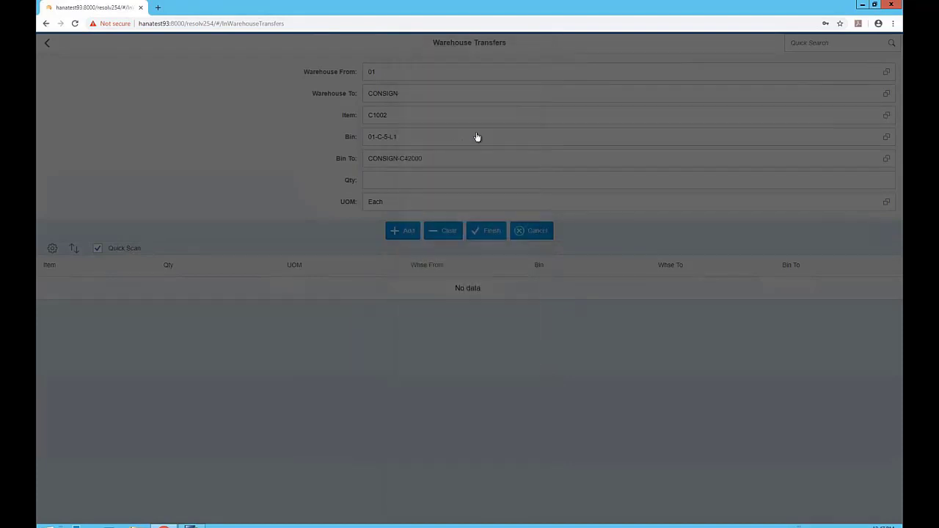
left_click(148, 115)
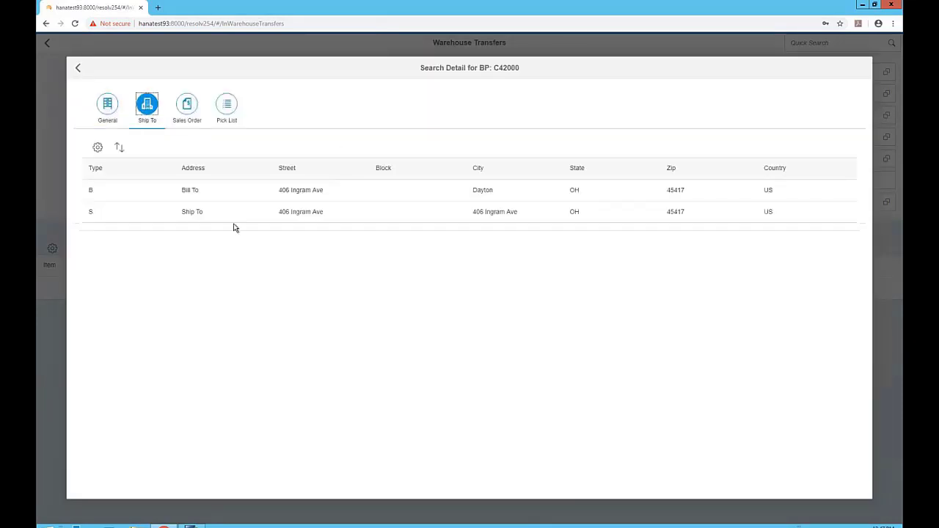
left_click(79, 70)
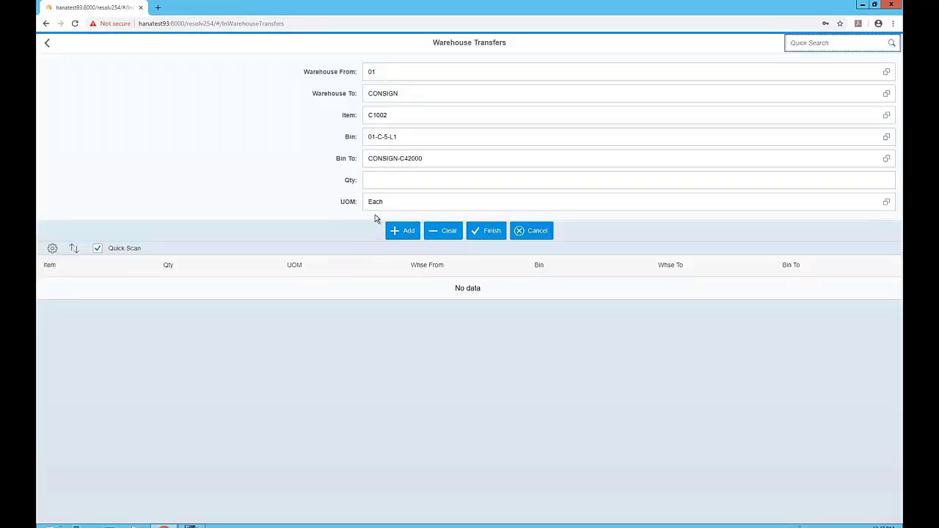
- Try to add the C1002 transfer line with a quantity of 1, and cancel the warehouse transfer
left_click(385, 180)
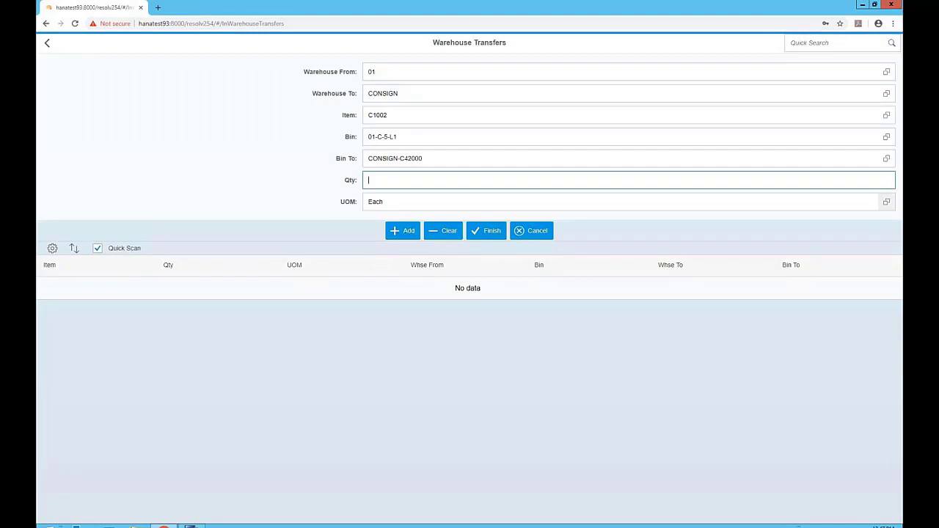
type("1")
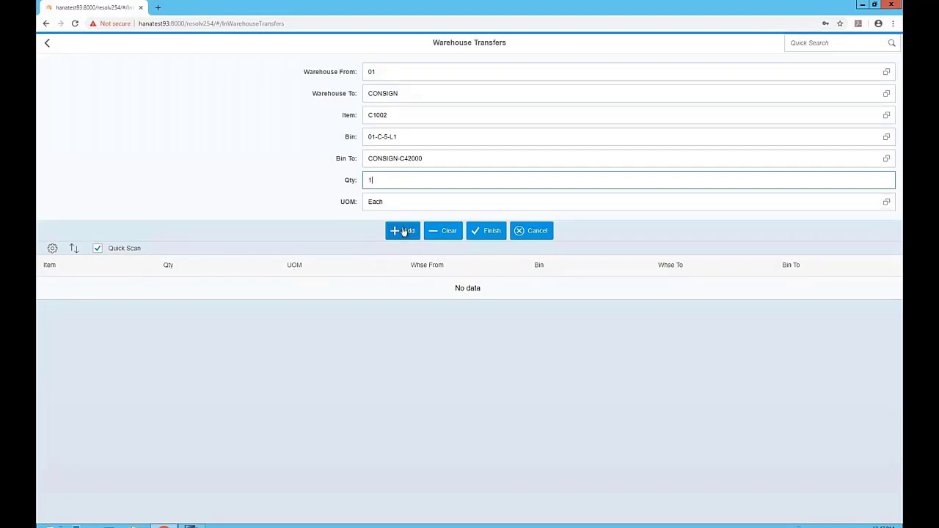
left_click(396, 230)
key("Return")
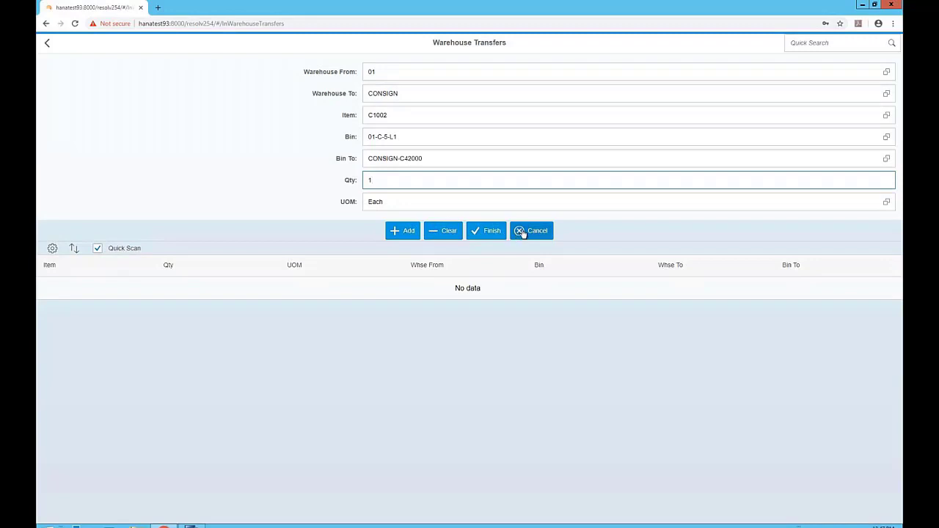
left_click(519, 231)
left_click(503, 301)
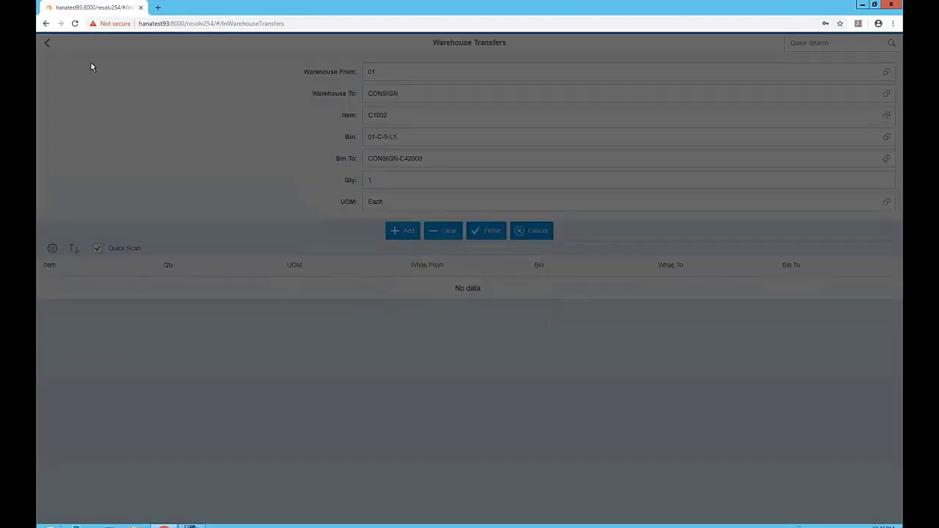
- Set up a bulk bin transfer in warehouse 01 from bin 01-A1-3-L1 to bin 01-A1-2-L3
left_click(47, 43)
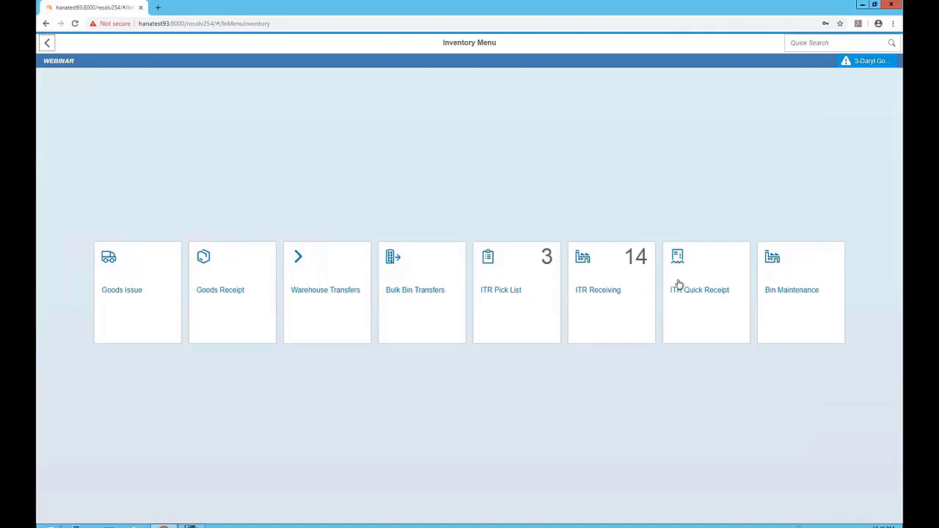
left_click(417, 299)
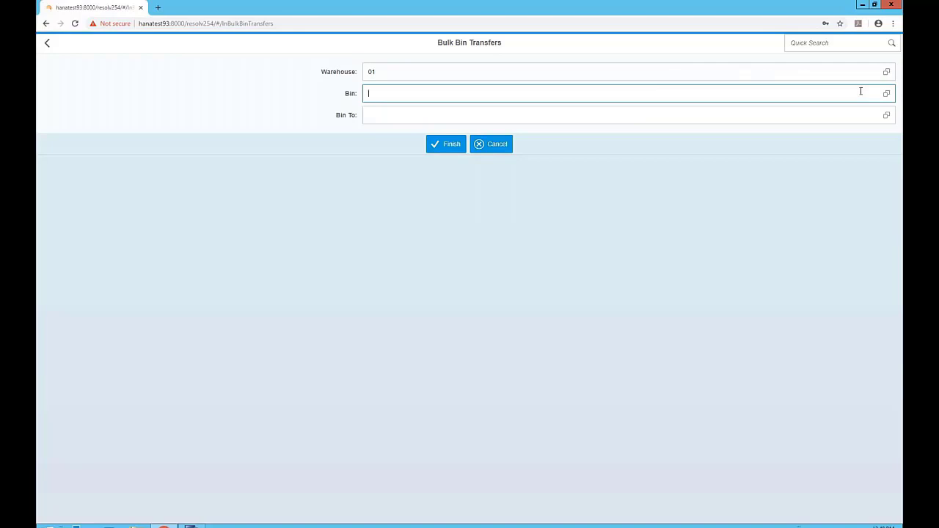
type("01-A1-3-L1")
key("Return")
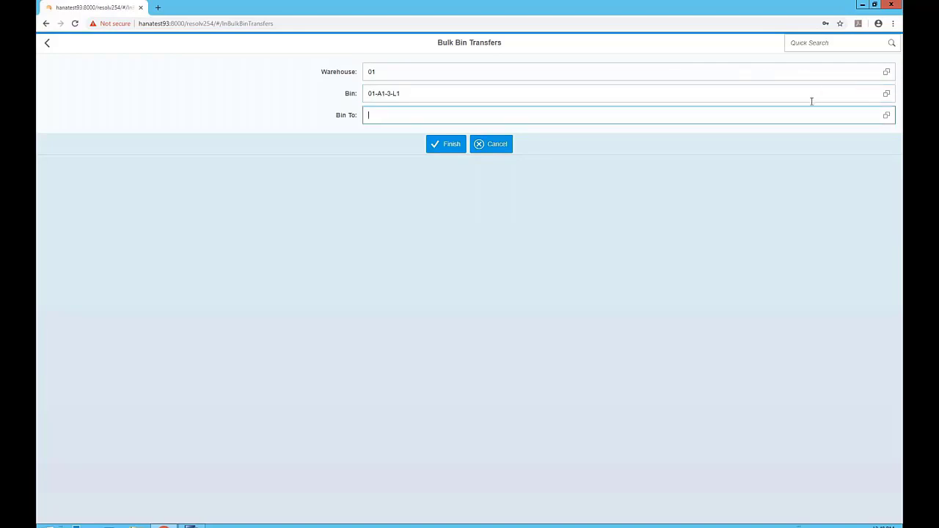
type("01-A1-2-L3")
- Look up bin 01-A1-3-L1 to review its item quantities and serial/batch records before the bulk transfer
left_click(809, 42)
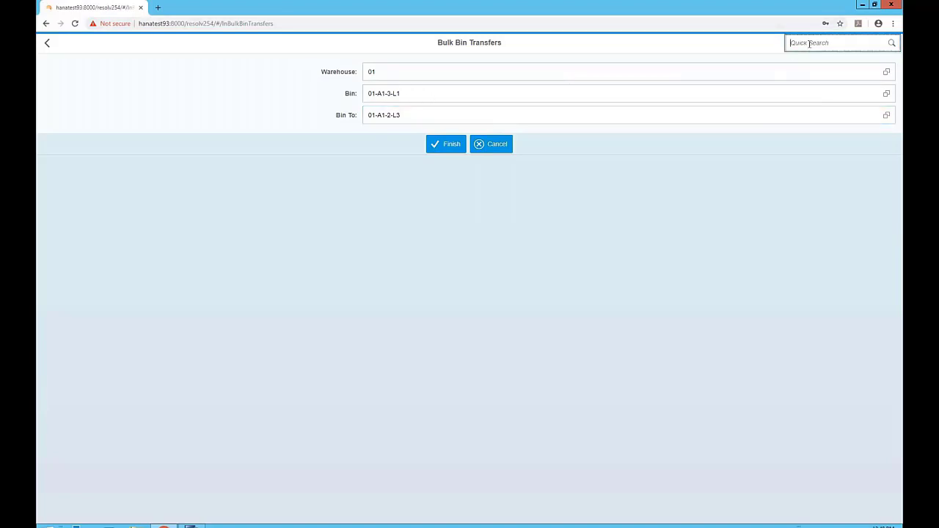
type("01-A1-3-L1")
key("Return")
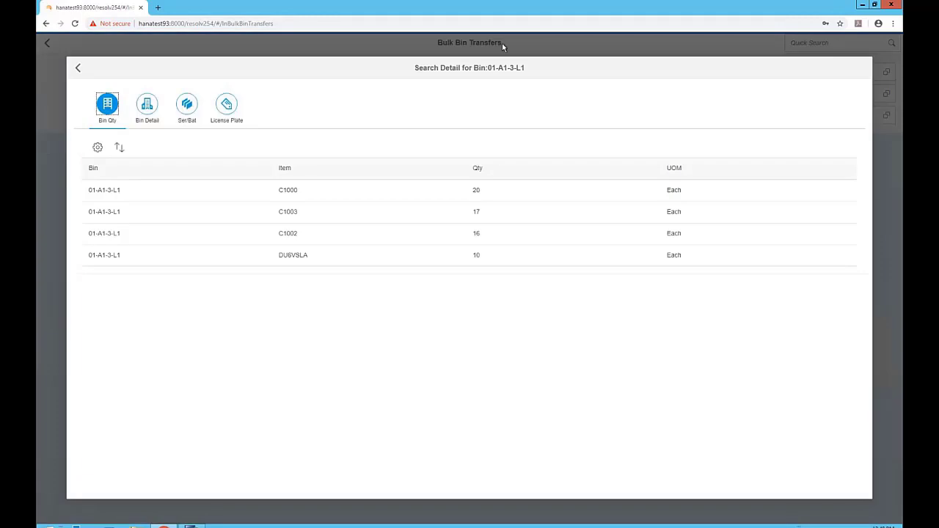
left_click(187, 106)
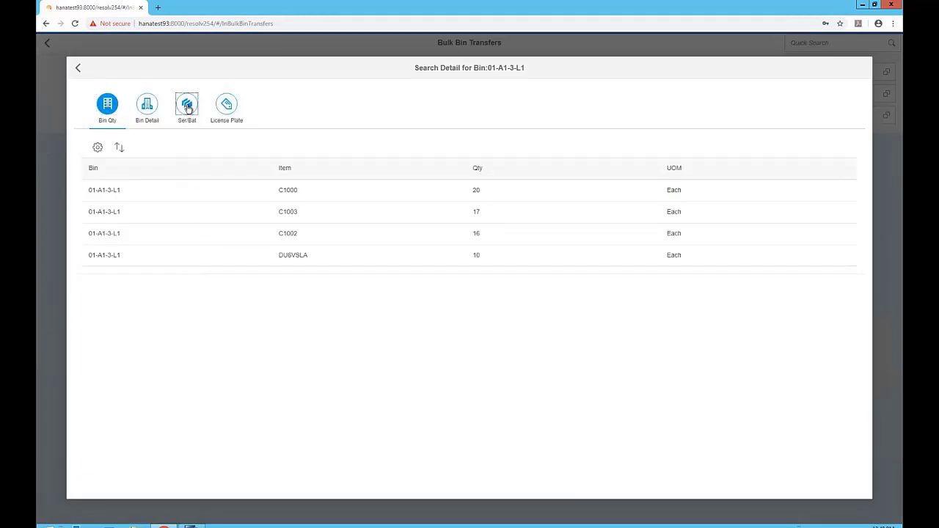
left_click(78, 69)
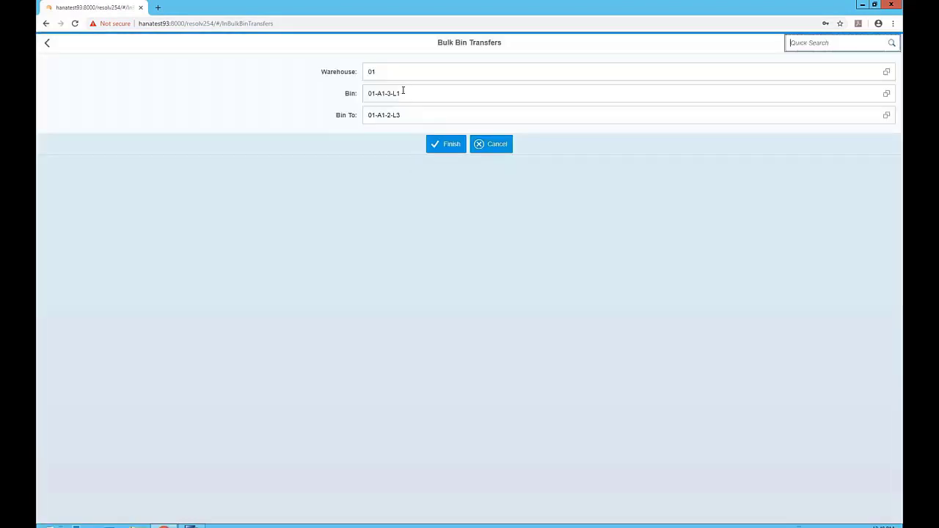
- Post the bulk bin transfer from bin 01-A1-3-L1 to bin 01-A1-2-L3 and acknowledge the result
left_click(440, 150)
left_click(500, 306)
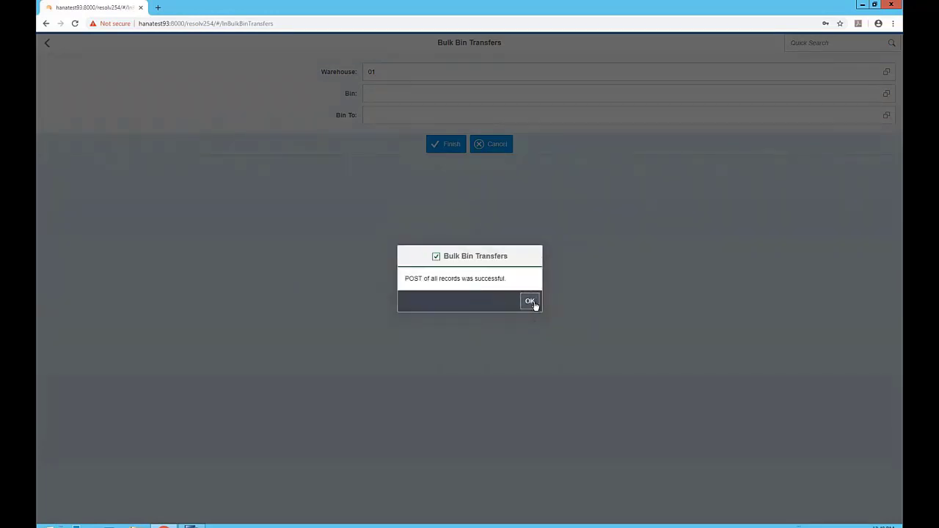
left_click(533, 303)
- Look up bin 01-A1-2-L3 to review its item quantities and license plates
left_click(803, 49)
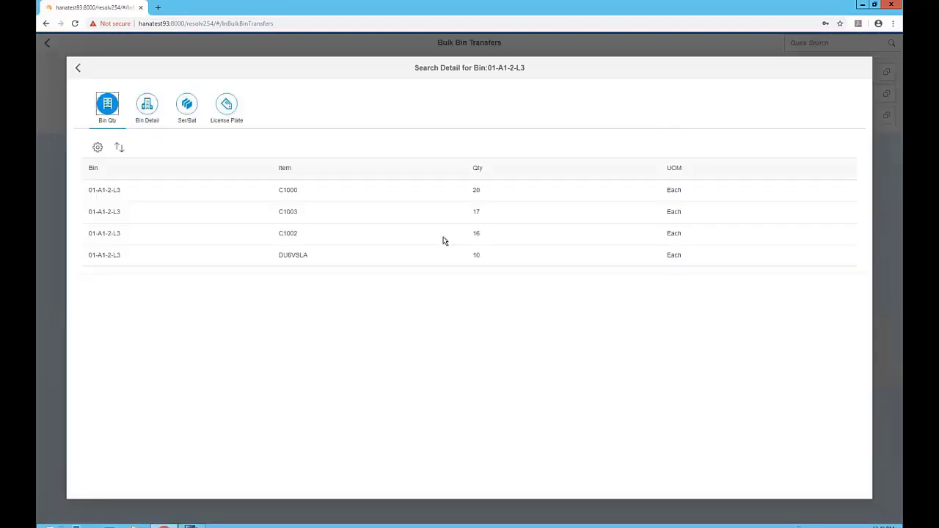
left_click(234, 114)
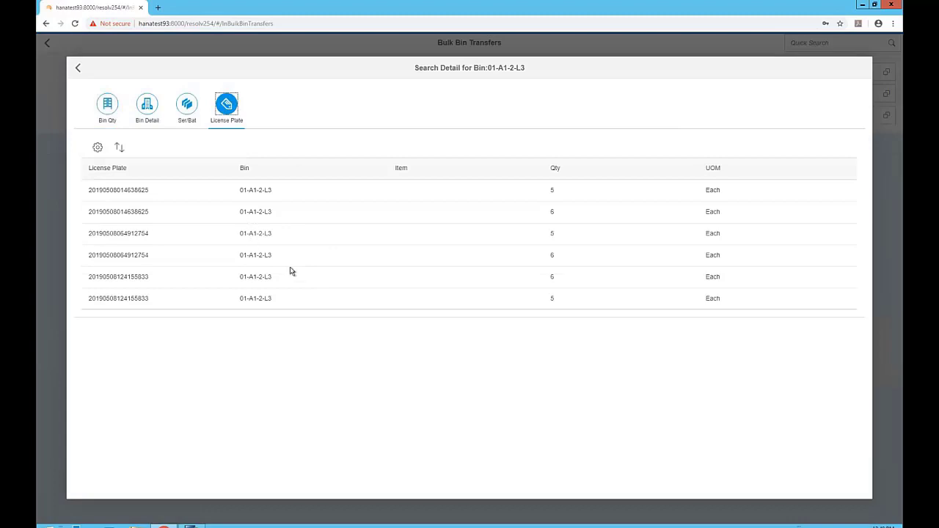
left_click(80, 68)
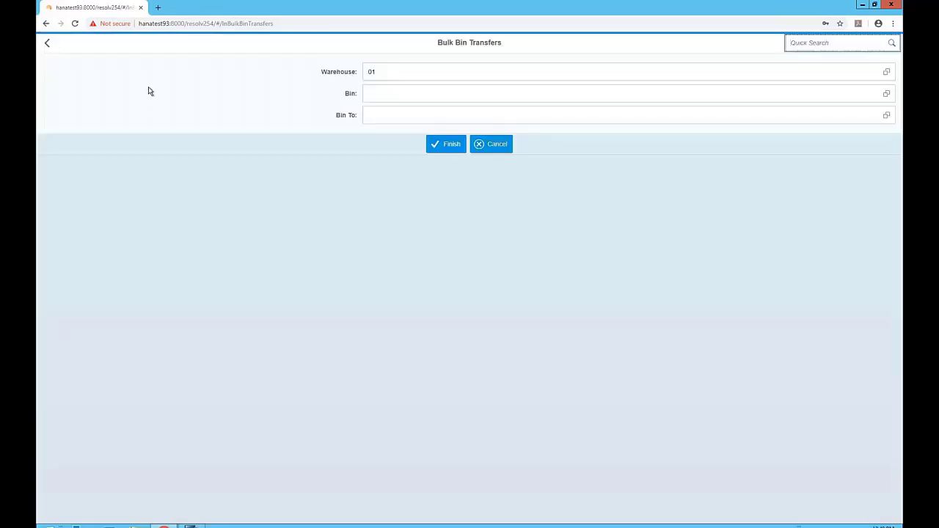
- Load bin 01-A1-1-L2 of warehouse 01 in Bin Maintenance and browse the items available for its current item
left_click(48, 45)
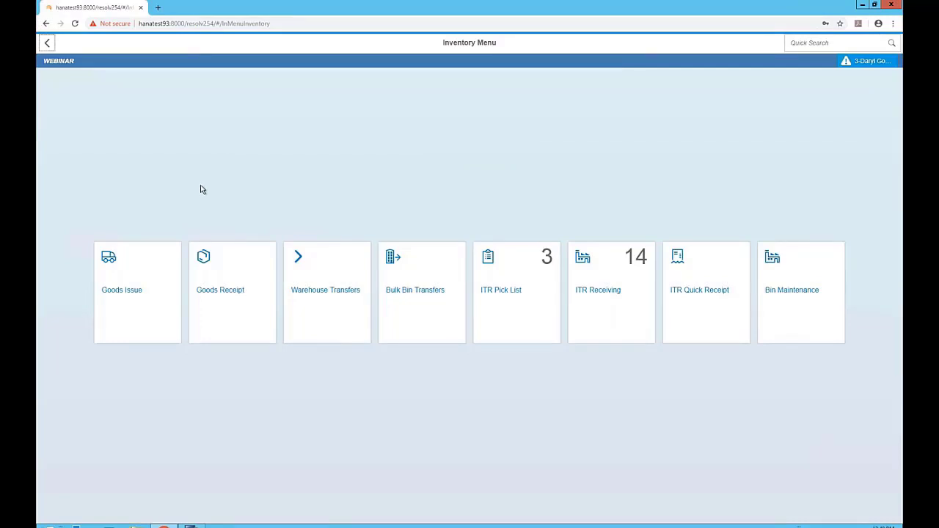
left_click(809, 286)
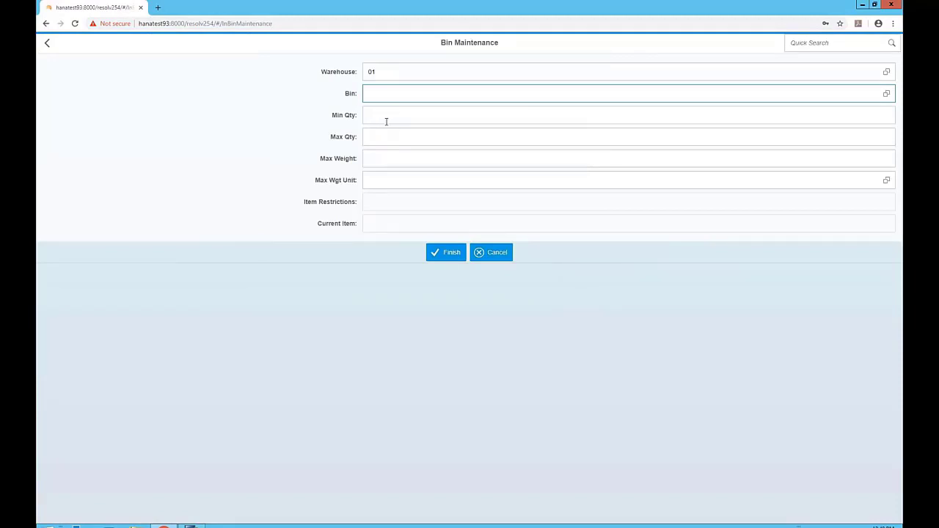
type("01-A1-1-L2")
key("Return")
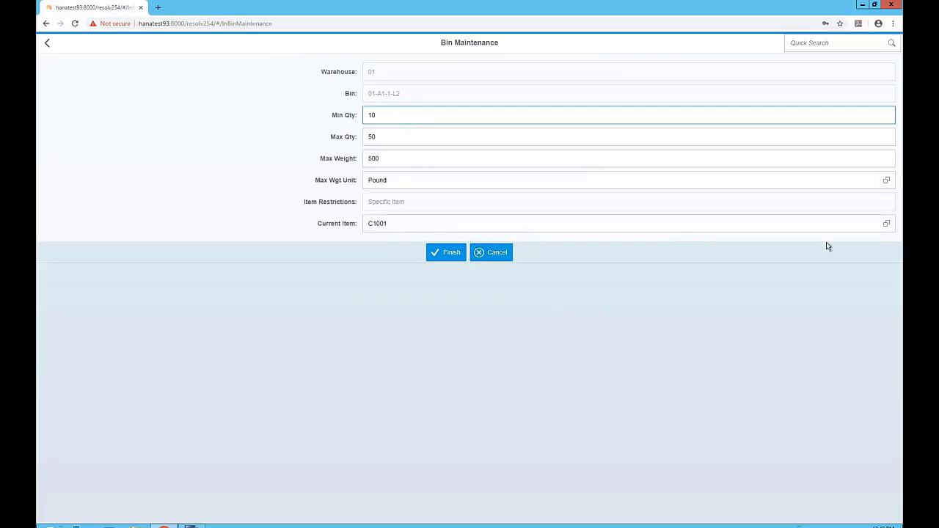
left_click(887, 224)
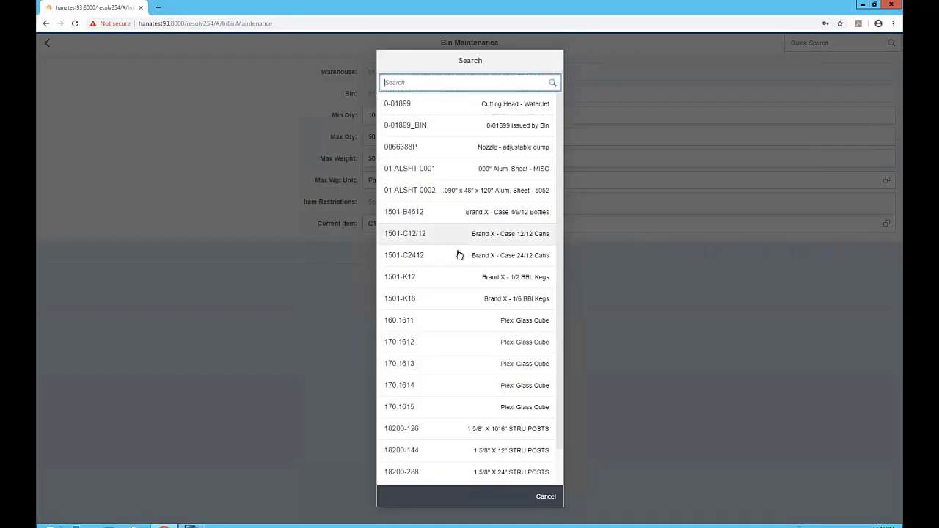
left_click(549, 499)
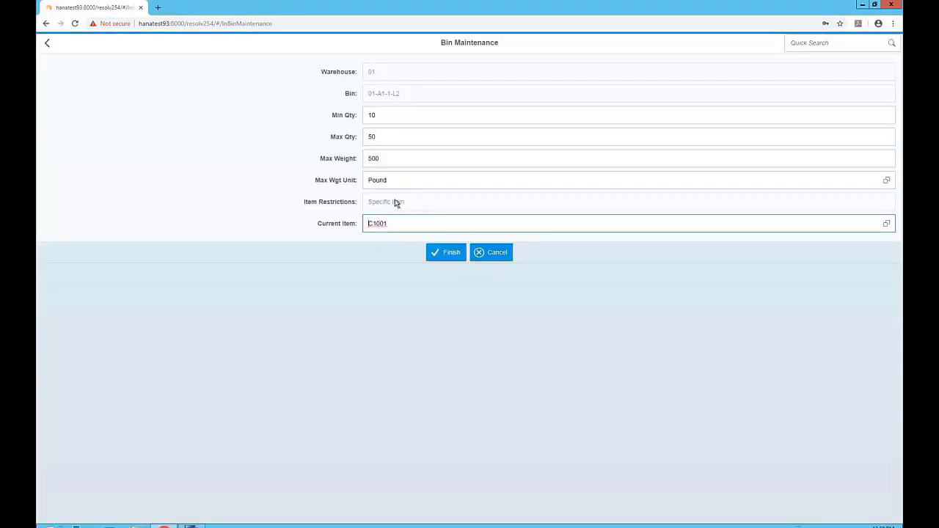
- Set the bin's maximum weight to 400 pounds and post the change
left_click_drag(390, 160, 330, 160)
type("400")
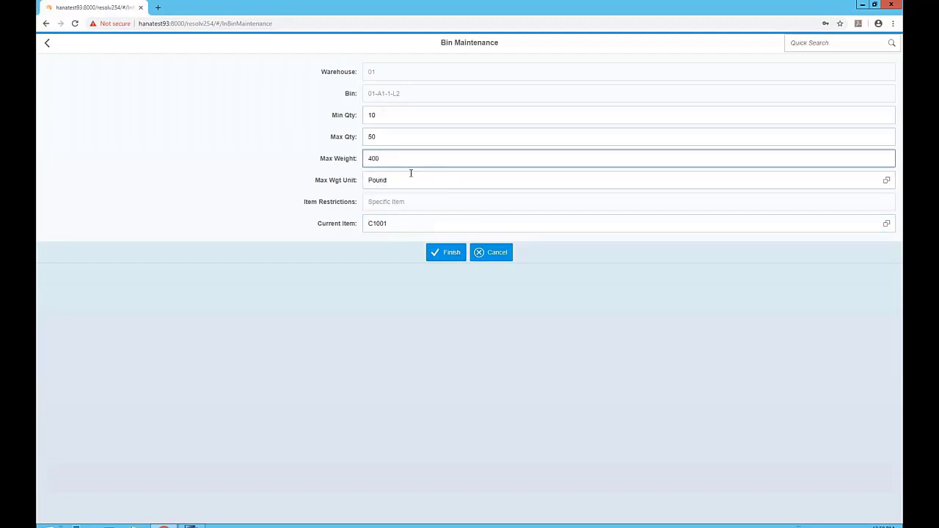
left_click(451, 259)
left_click(506, 299)
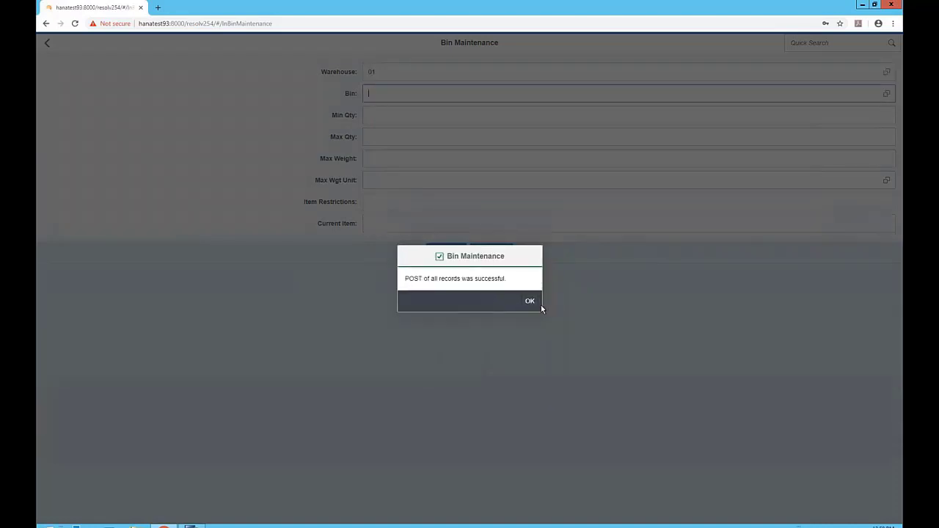
left_click(530, 302)
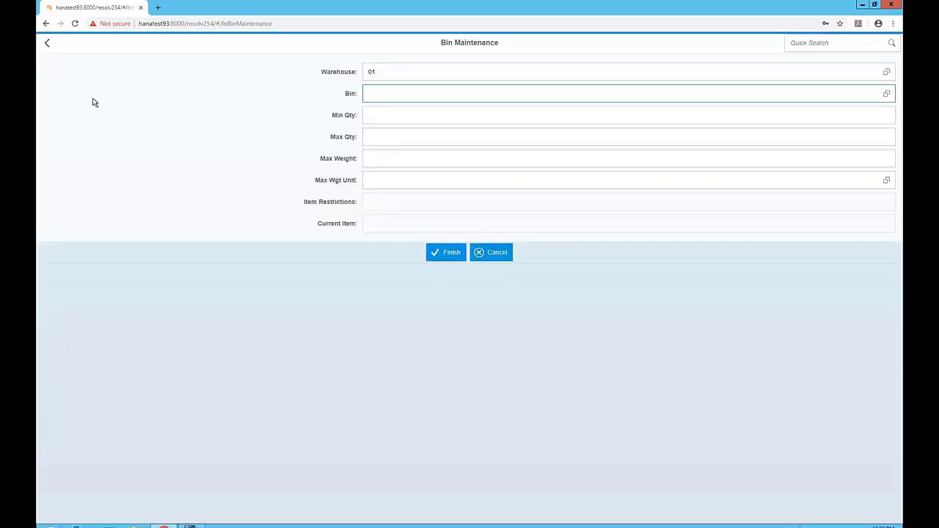
- Load the order reservation supply for item DU6VSLA in warehouse 01 with document type Inventory
left_click(48, 45)
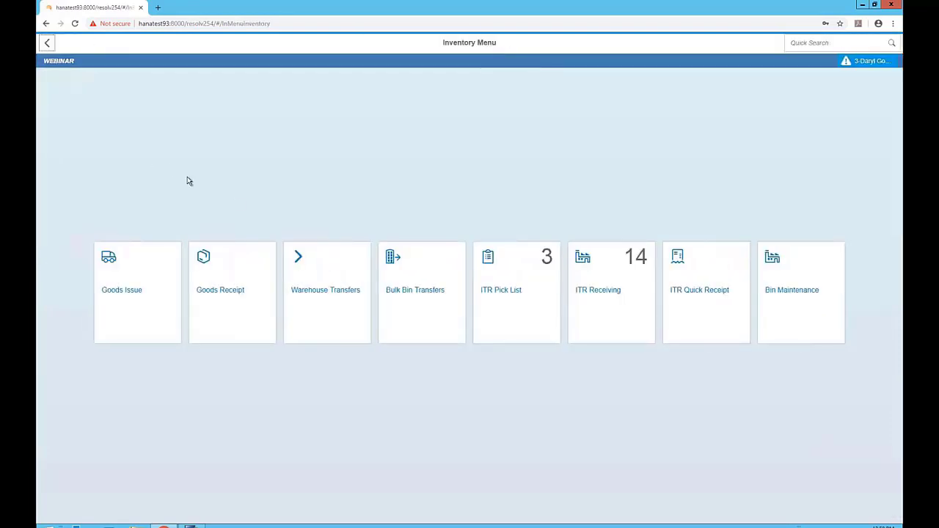
left_click(47, 46)
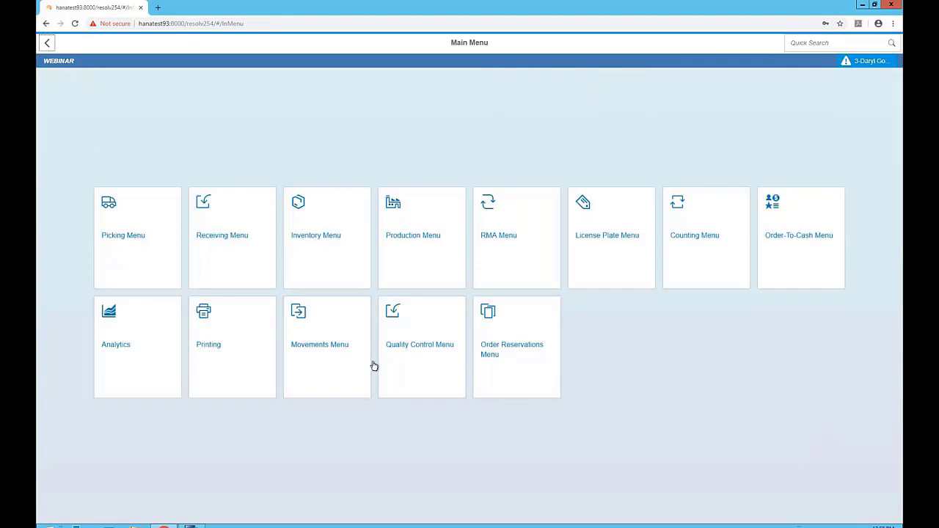
left_click(488, 367)
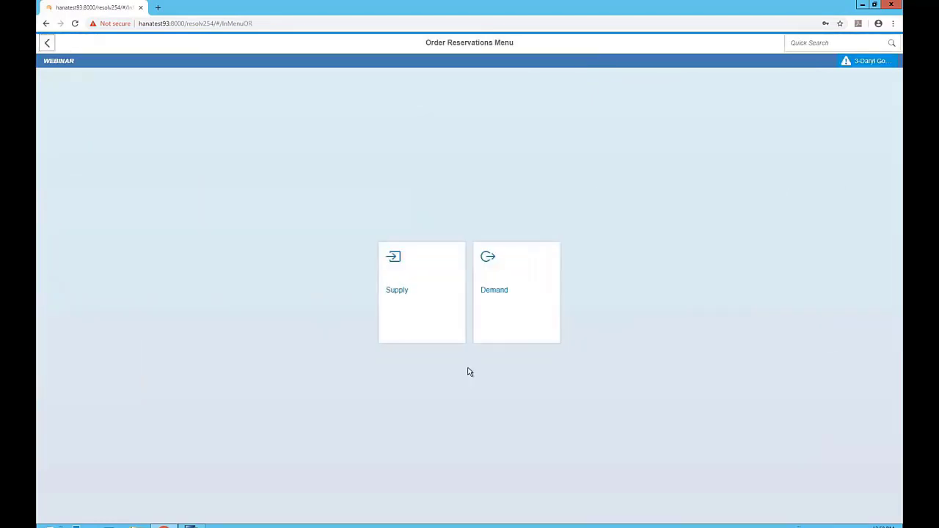
left_click(416, 302)
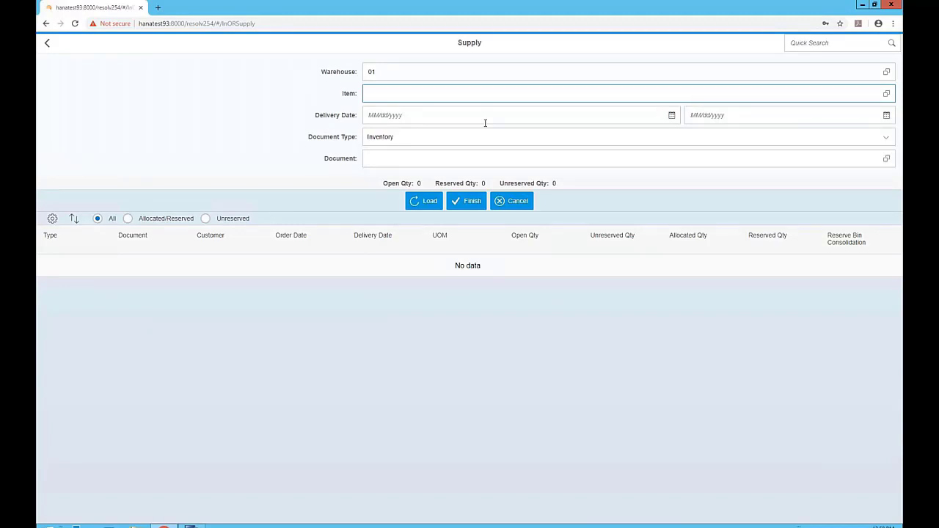
type("DU6VSLA")
key("Tab")
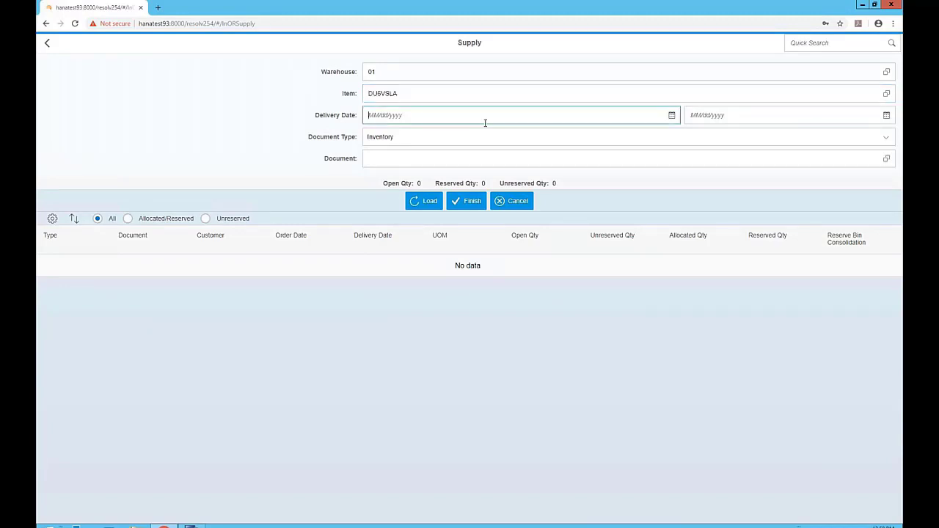
left_click(425, 209)
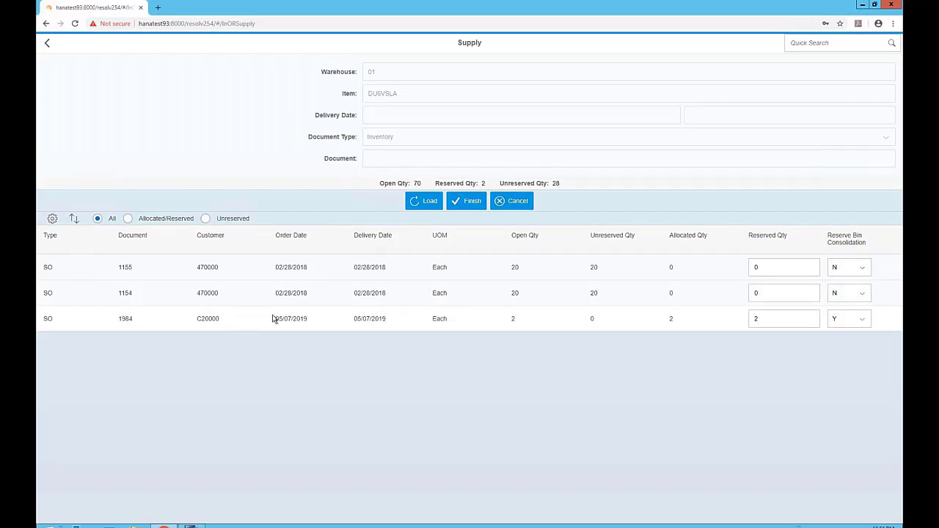
- Examine the reserve bin consolidation options on the May 2019 sales order, and cancel the supply screen
left_click(864, 321)
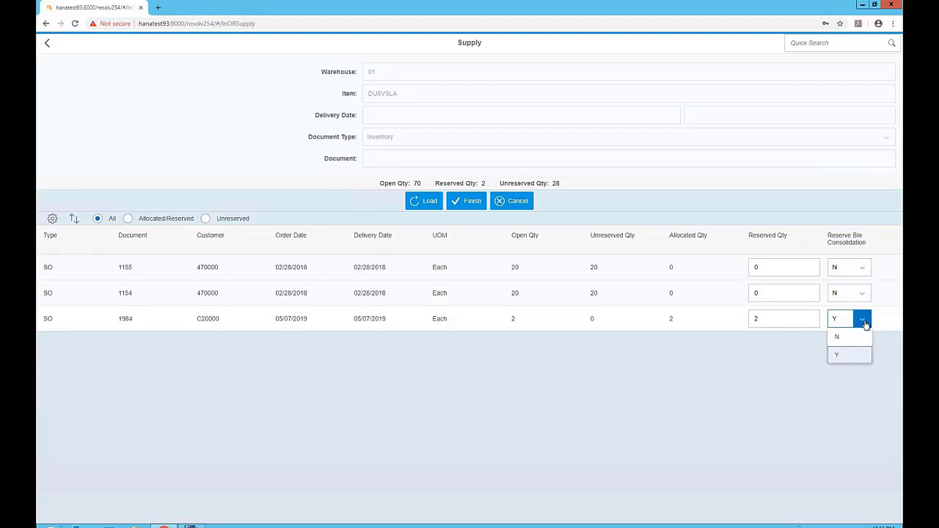
left_click(865, 322)
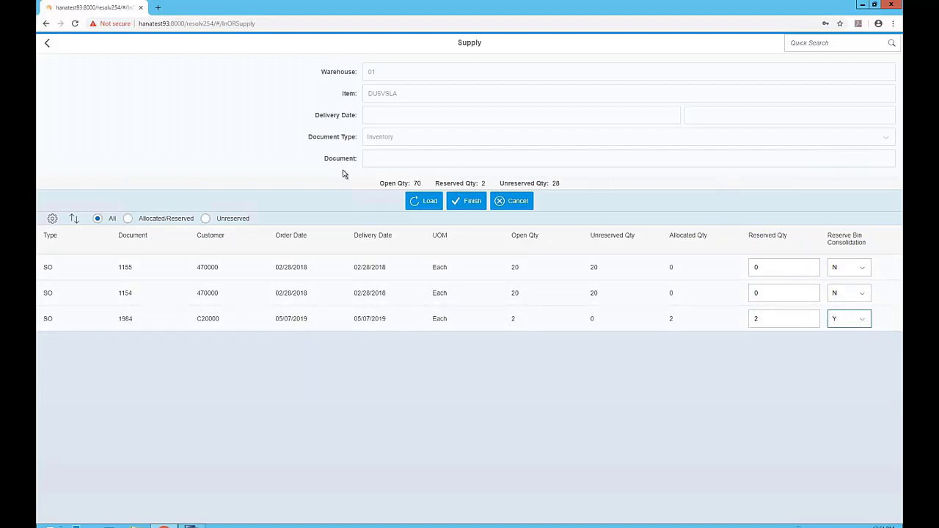
left_click(497, 197)
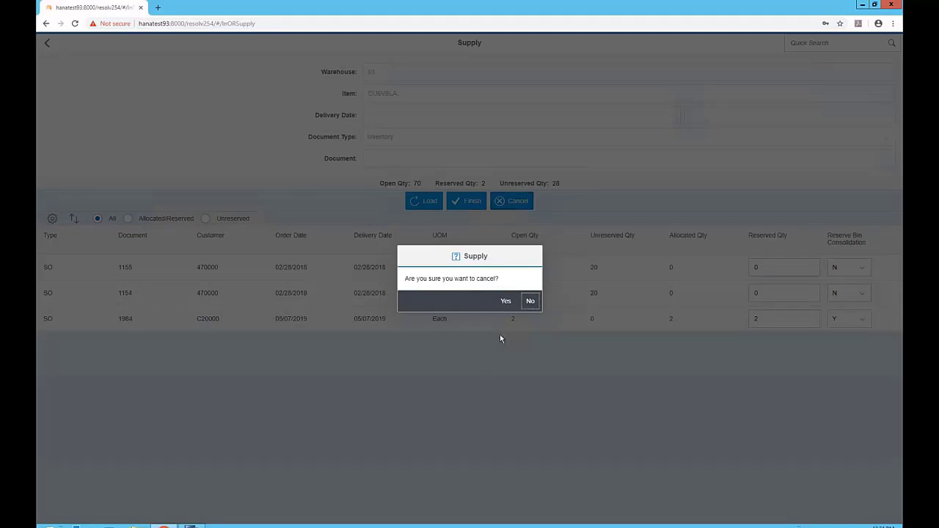
left_click(506, 300)
- Load the Reserve Bin Consolidation list for customer Centerport Components in warehouse 01
left_click(46, 43)
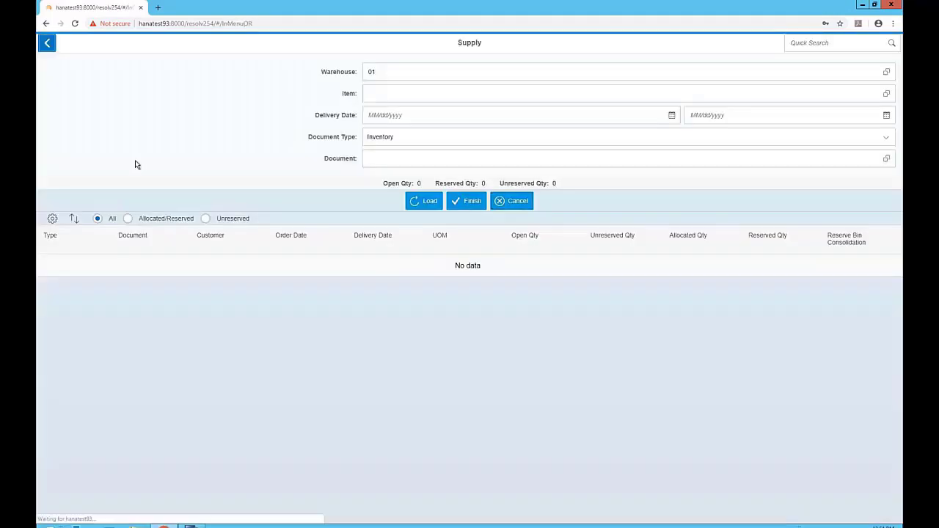
left_click(47, 43)
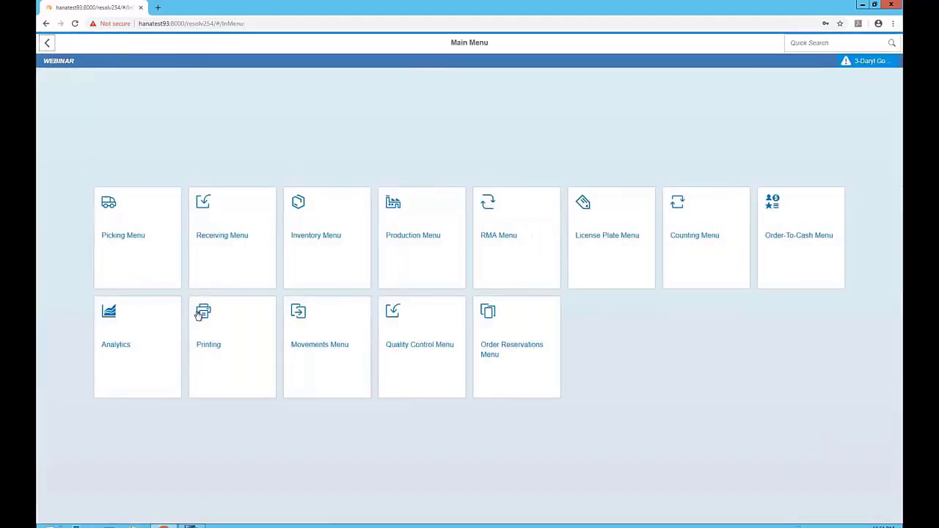
left_click(309, 372)
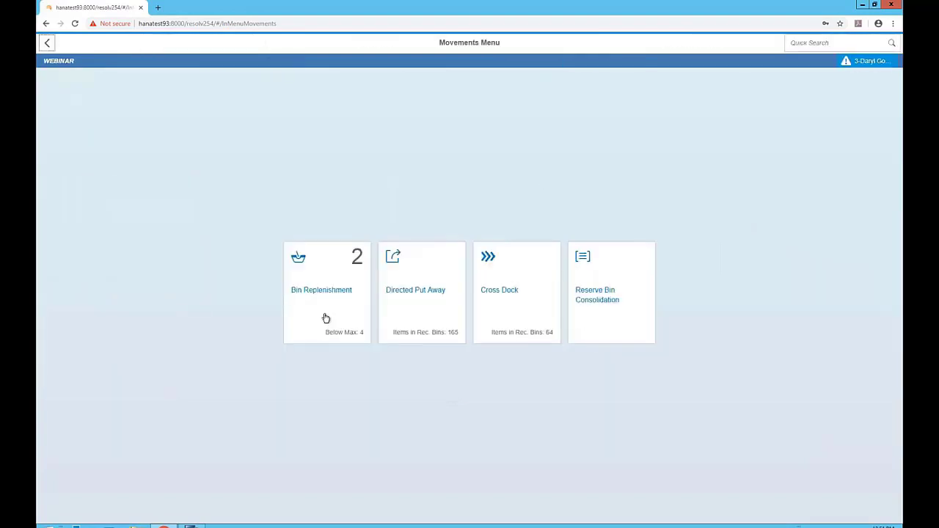
left_click(610, 301)
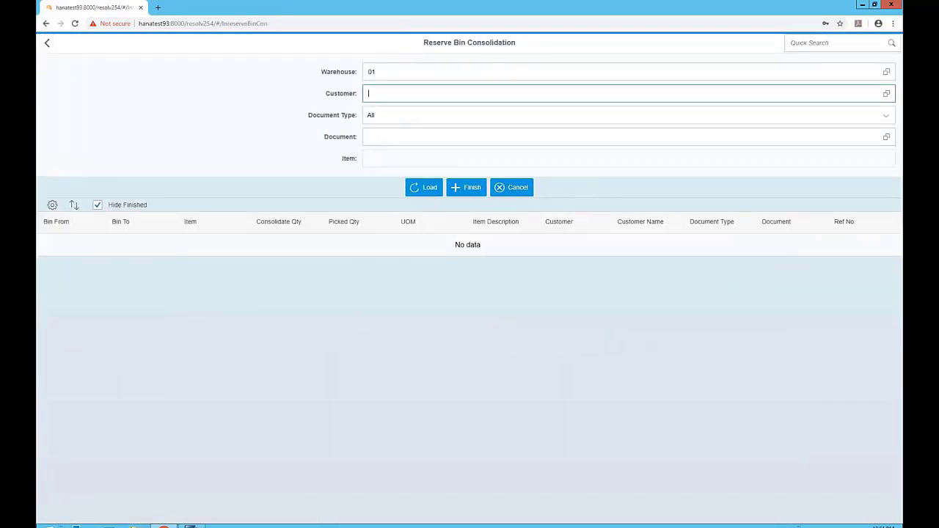
left_click(887, 93)
left_click(447, 236)
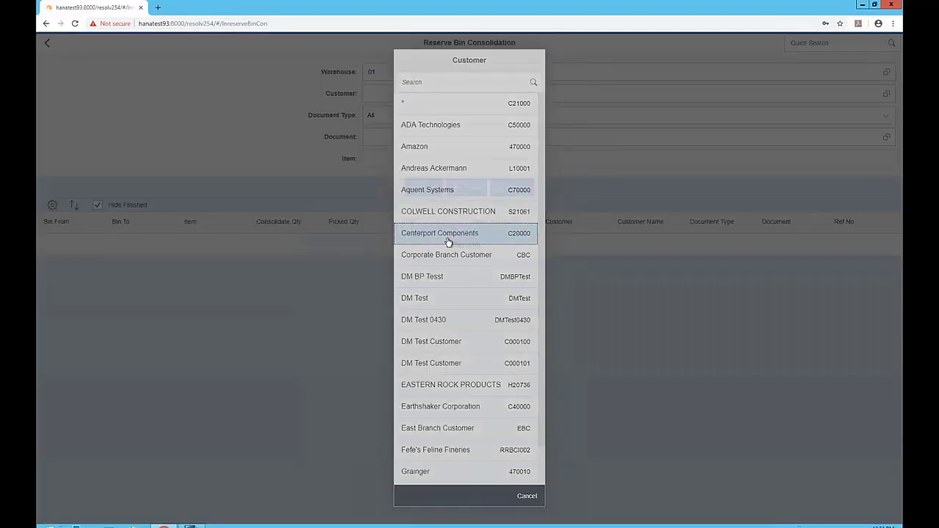
left_click(429, 188)
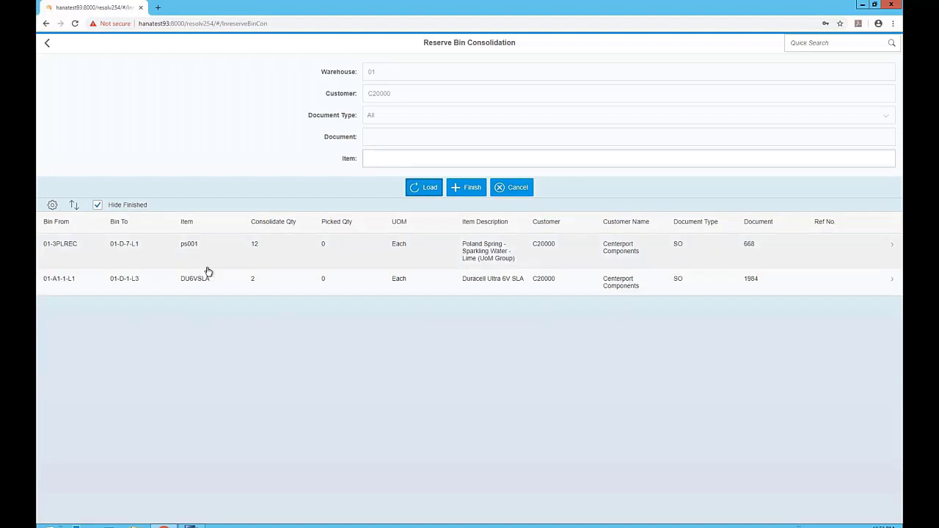
- Add the DU6VSLA consolidation line with a quantity of 2 and try to enter serial number DUrEA
left_click(288, 290)
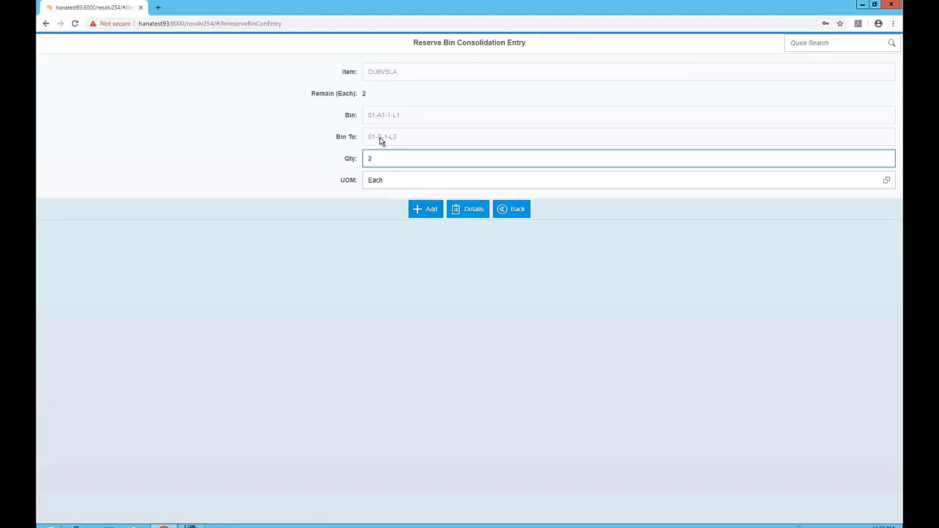
left_click(431, 211)
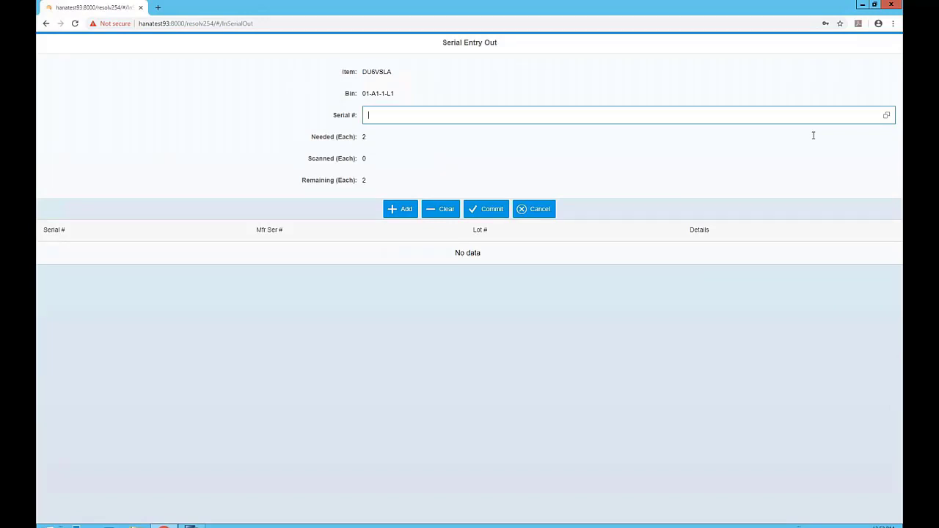
type("DUrEA")
key("Return")
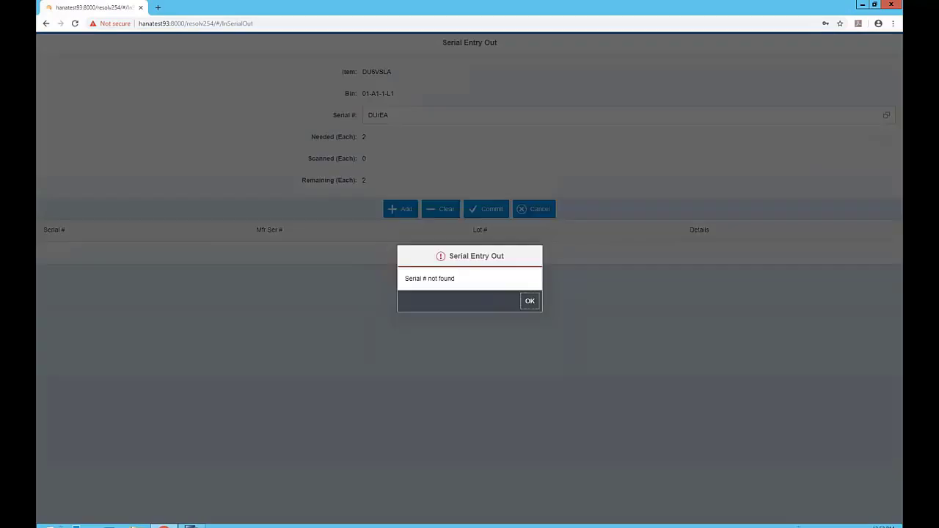
key("Return")
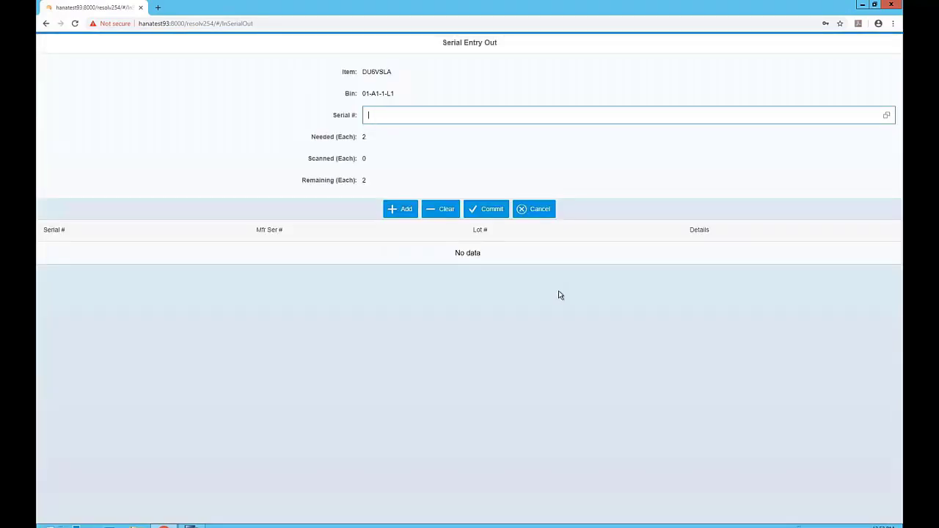
- Assign serial BAT001 and a second available serial from the lookup to the two DU6VSLA units
left_click(886, 114)
left_click(438, 320)
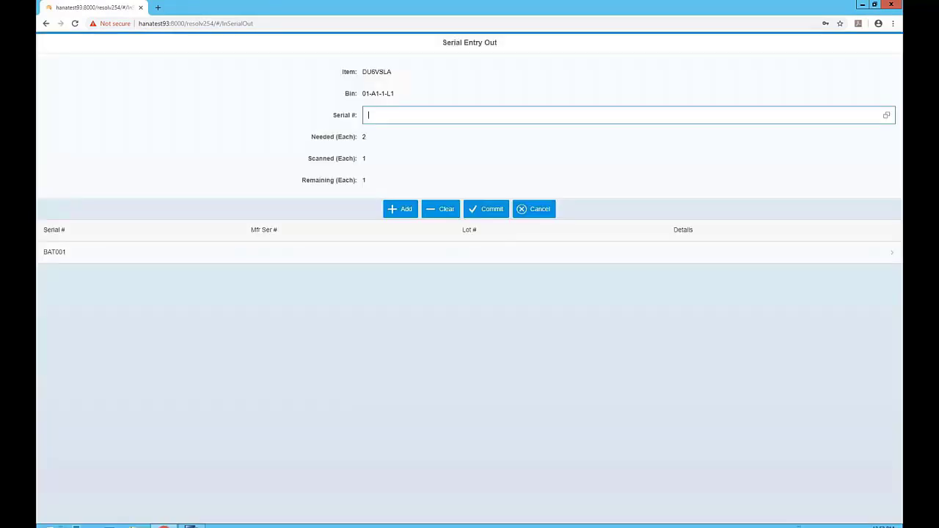
left_click(885, 116)
left_click(438, 359)
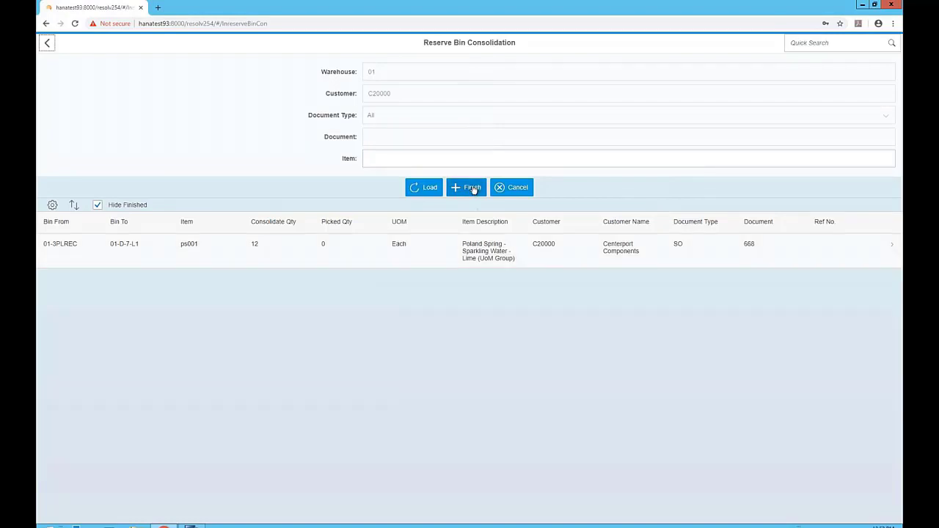
- Finish and post the reserve bin consolidation, and acknowledge the result
left_click(469, 187)
left_click(504, 302)
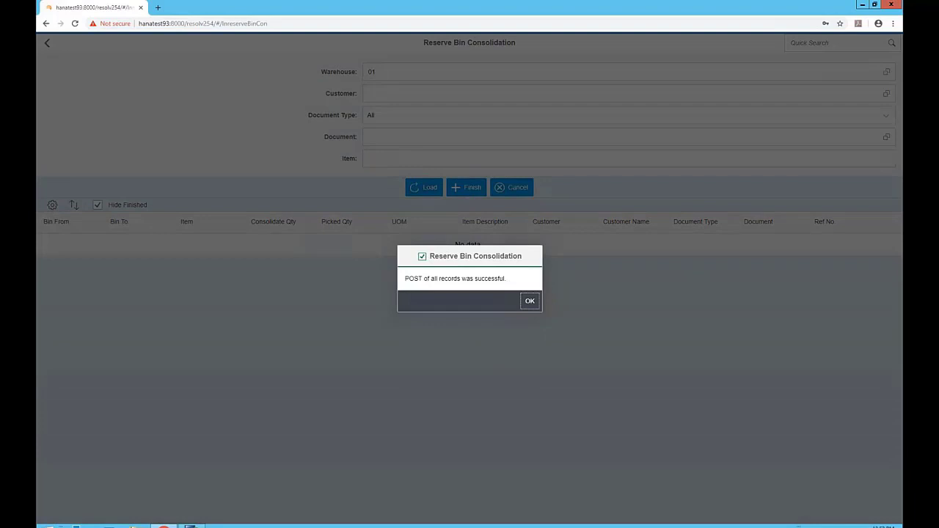
left_click(529, 302)
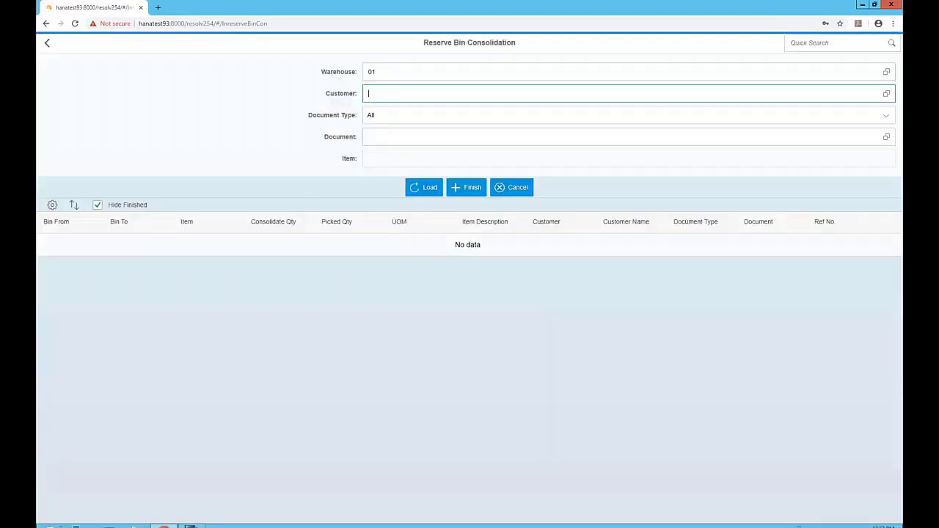
- Load the Cross Dock list for receiving bin 01-A1-REC in warehouse 01
left_click(47, 42)
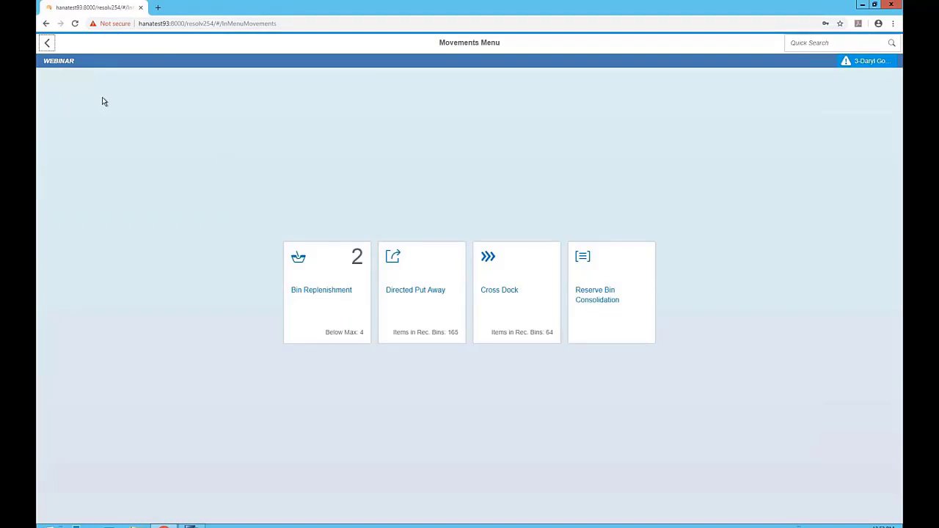
left_click(493, 298)
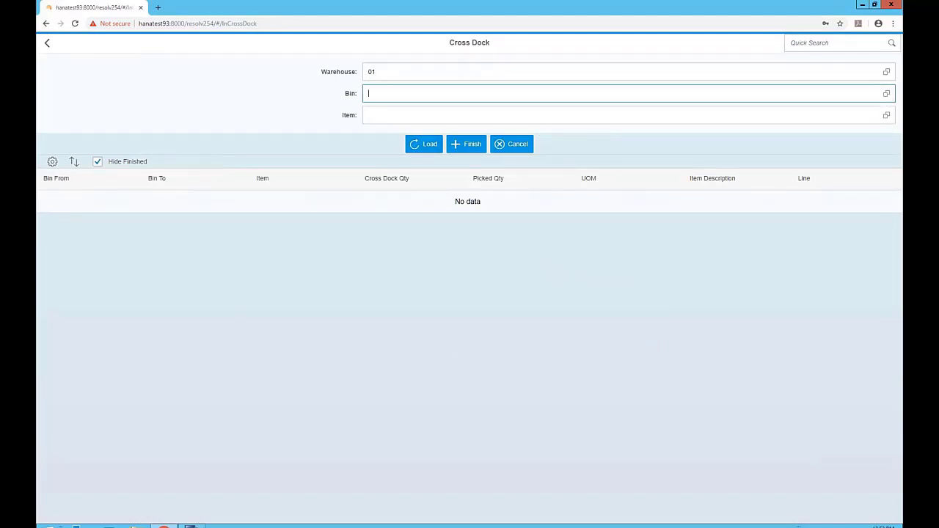
left_click(886, 94)
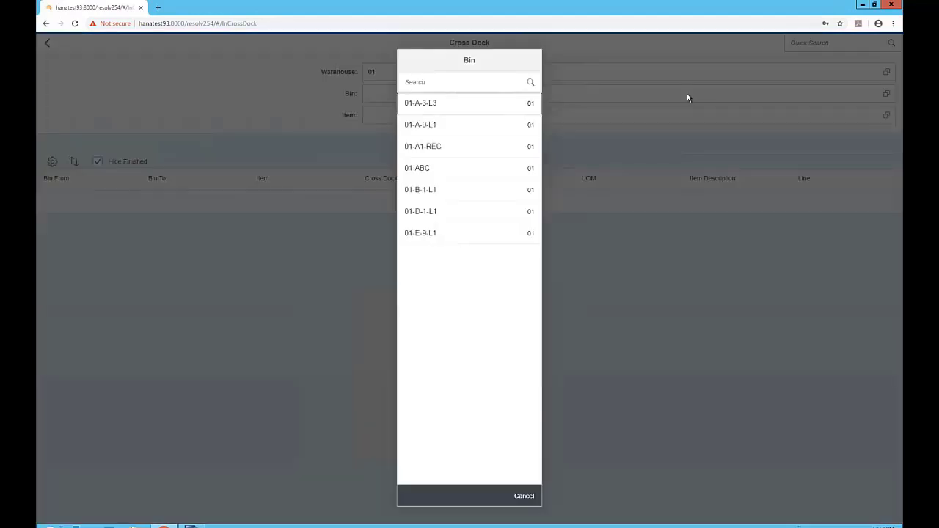
left_click(451, 150)
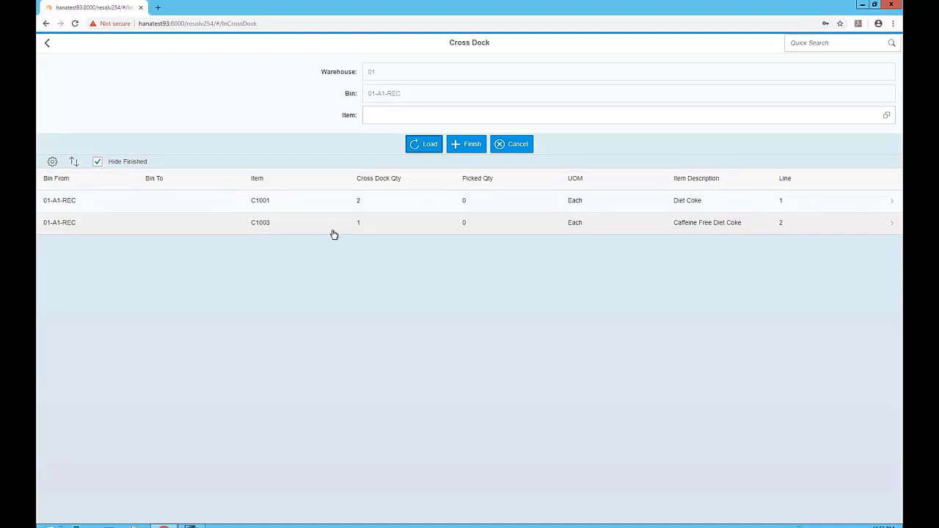
- Look up item C1001 with Quick Search, inspect the header and lines of its open Amazon sales order, and return to Cross Dock
left_click(799, 42)
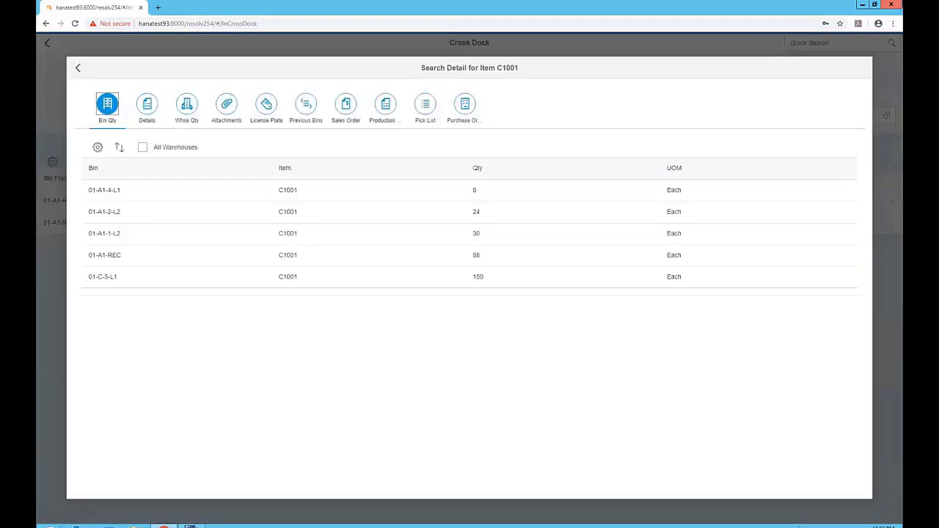
left_click(339, 107)
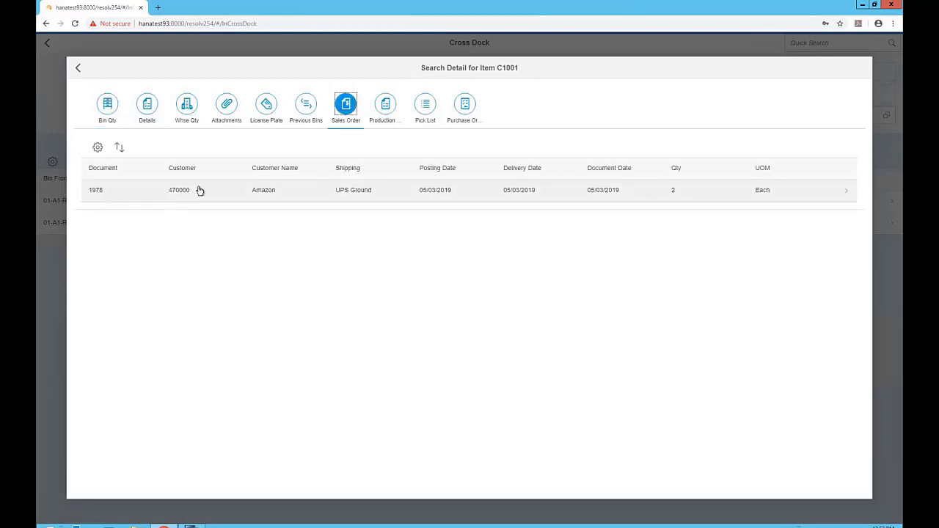
left_click(823, 205)
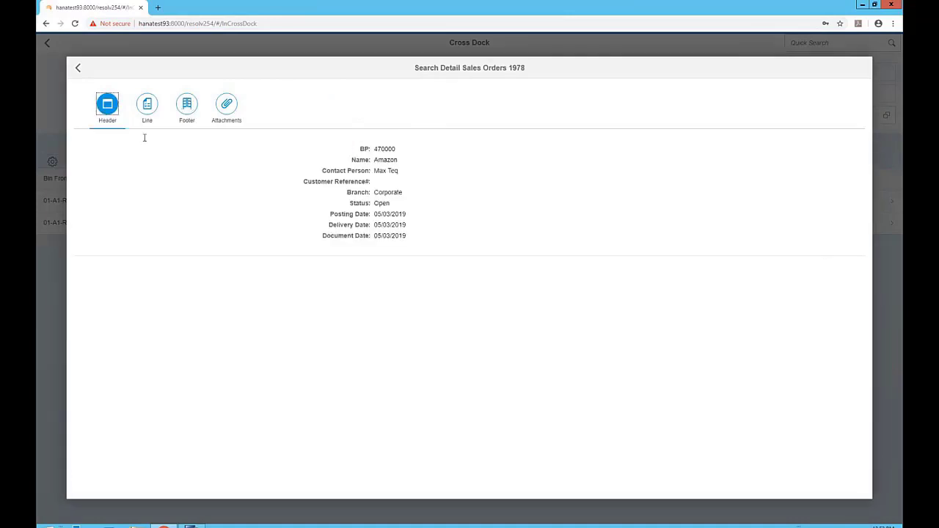
left_click(147, 104)
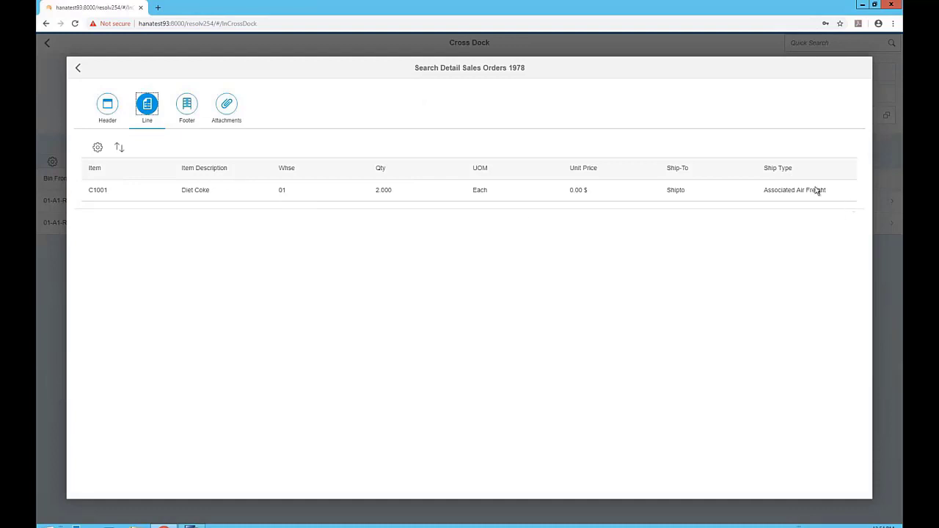
left_click(78, 69)
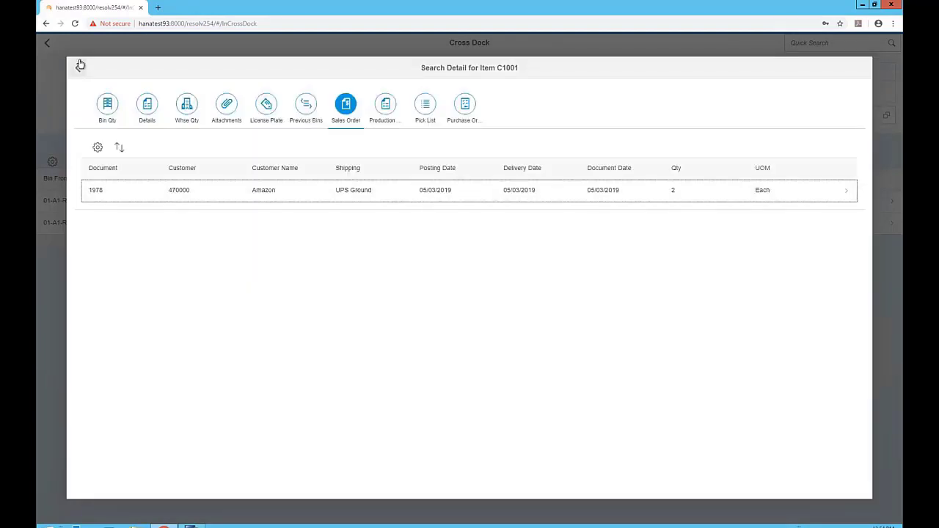
left_click(78, 69)
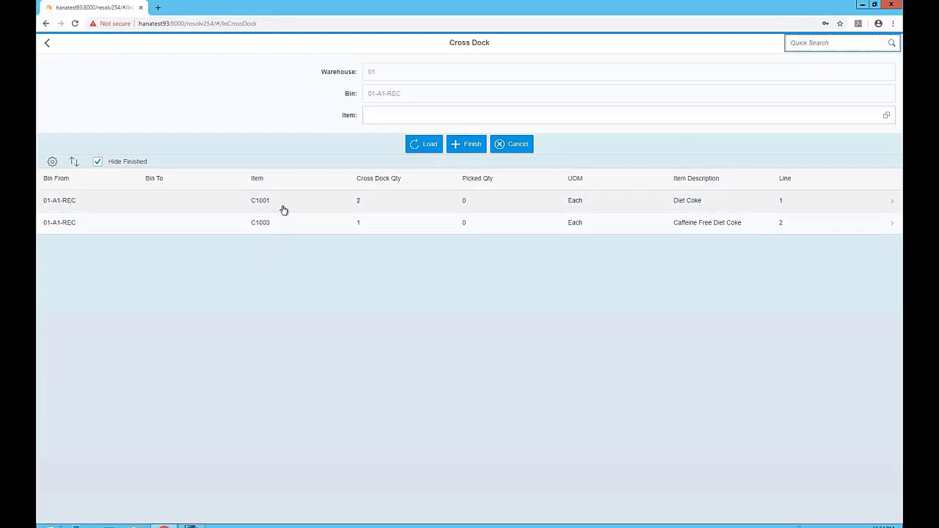
- Add a cross dock entry for item C1001 to bin 01-XDOC-1-L1 with a quantity of 2 Each
left_click(370, 115)
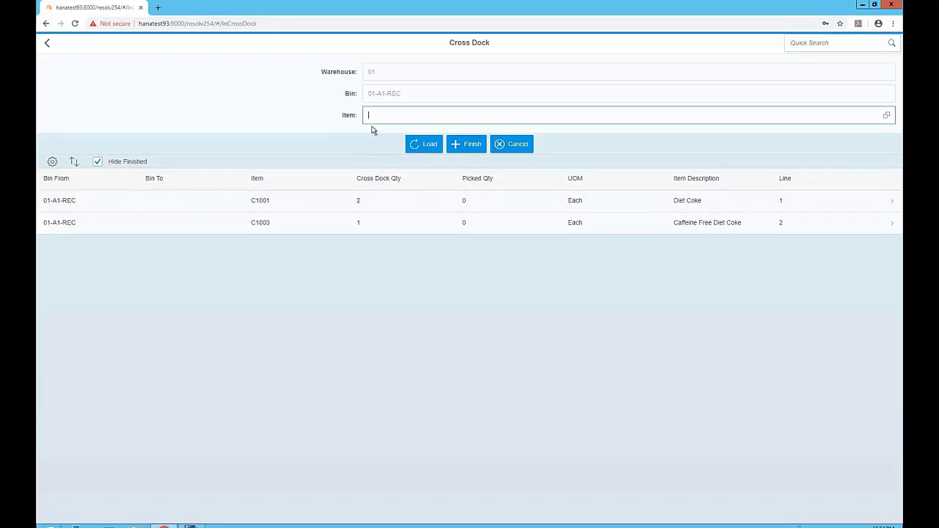
type("C1001")
key("Return")
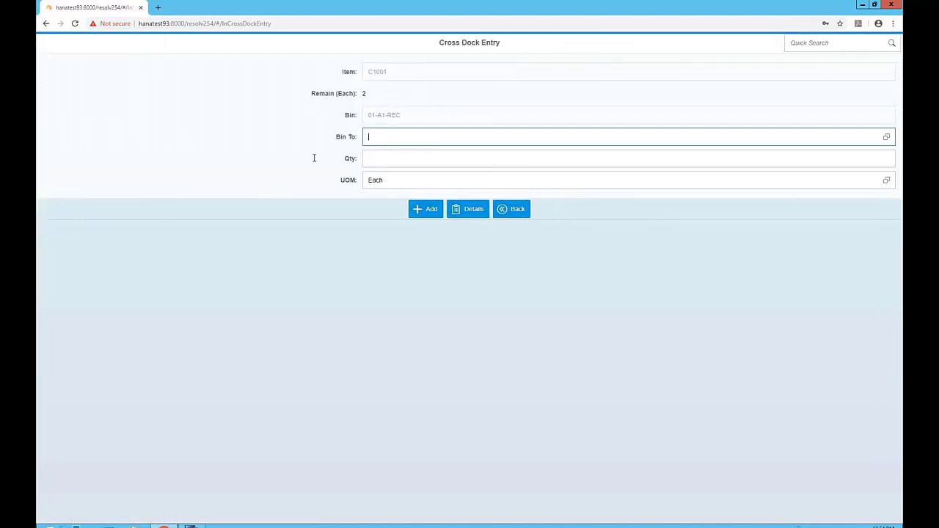
left_click(886, 136)
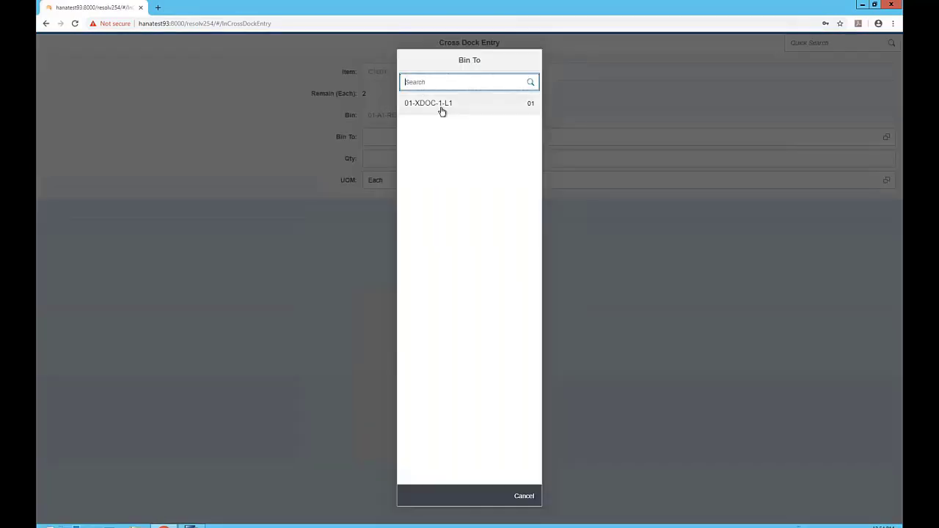
left_click(442, 109)
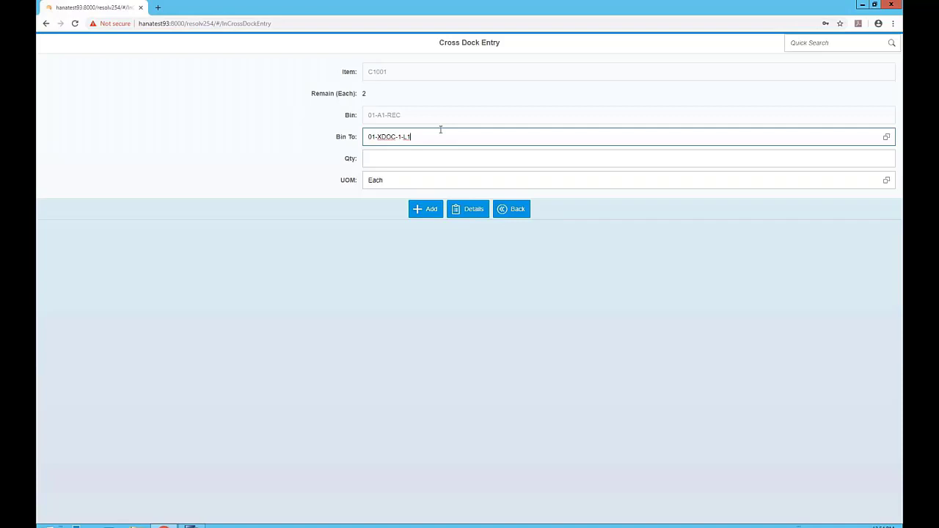
left_click(403, 153)
type("1")
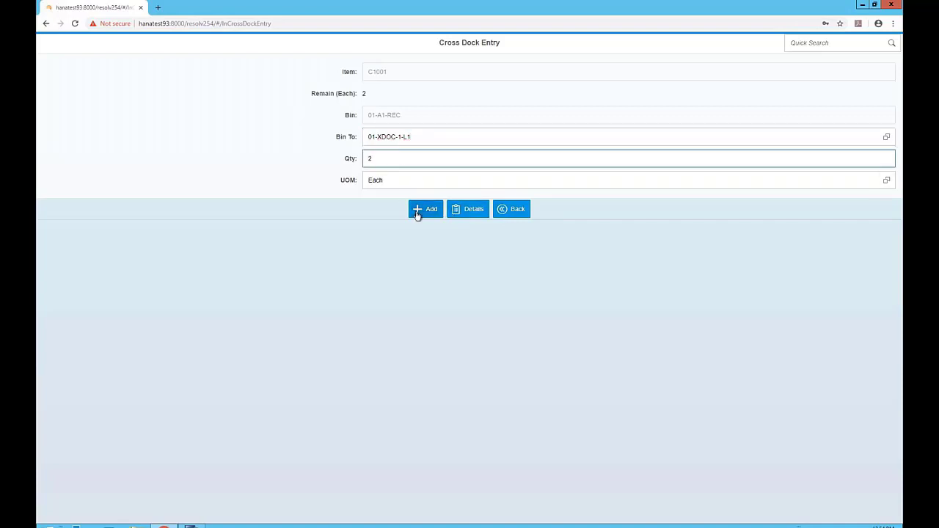
left_click(418, 211)
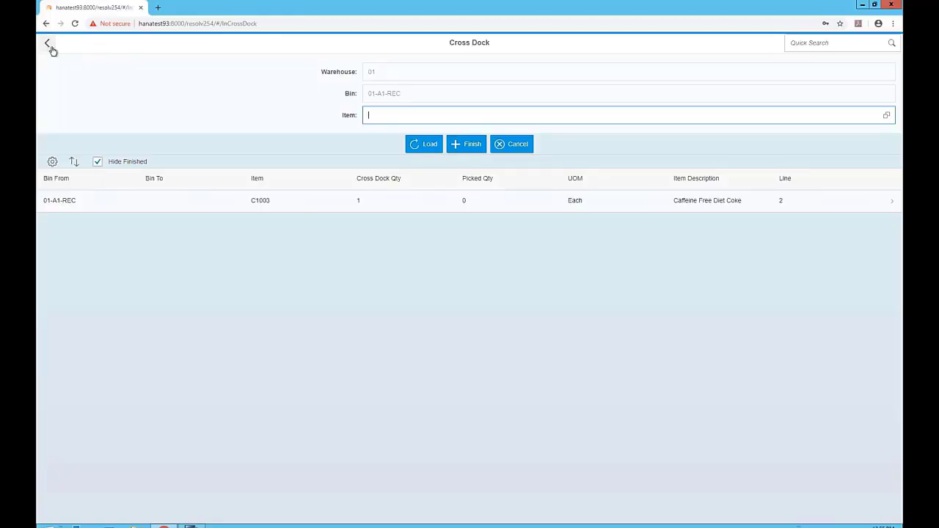
- Cancel the cross dock transaction without finishing it and return to the Movements Menu
left_click(51, 46)
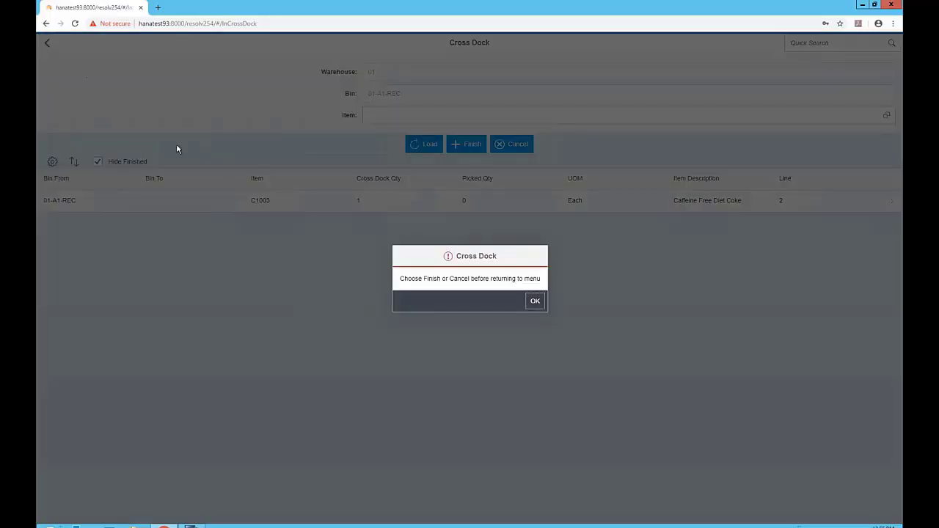
left_click(534, 299)
left_click(523, 150)
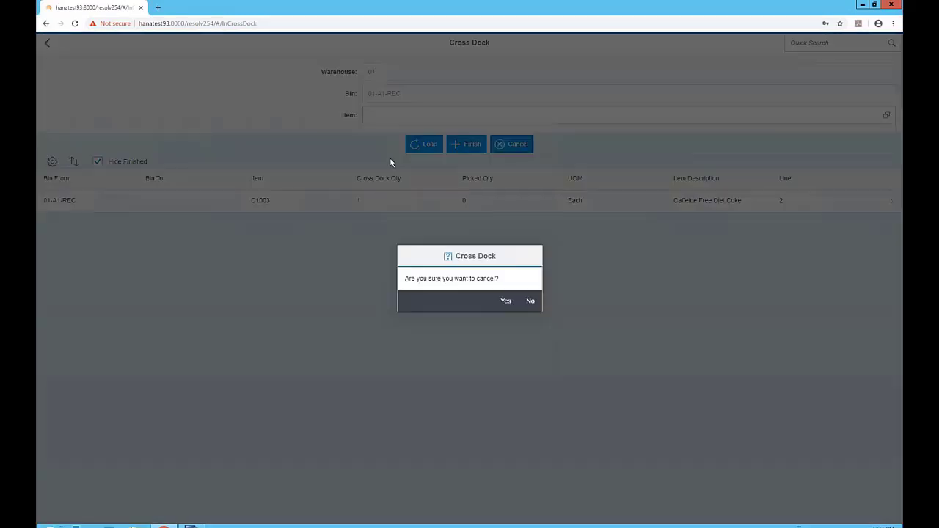
left_click(506, 301)
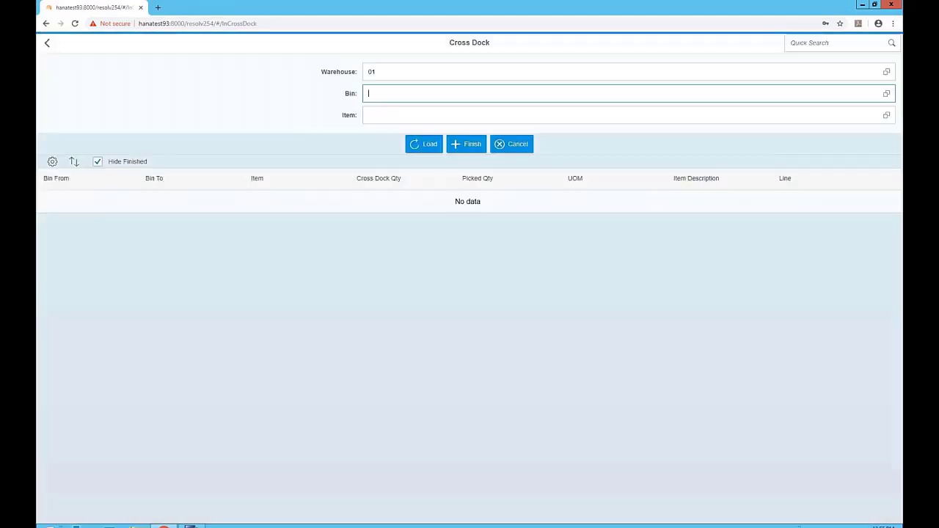
left_click(47, 43)
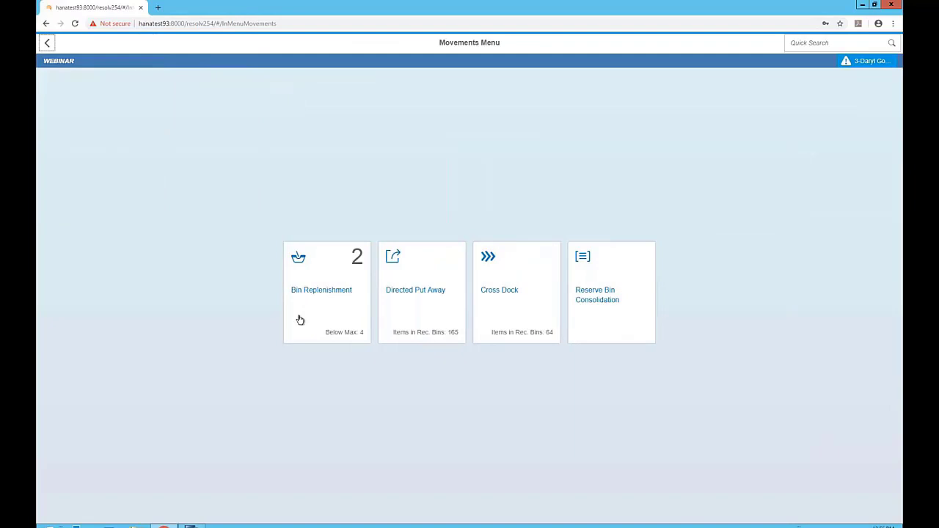
- Load the Directed Put Away list for bin 01-A1-REC in warehouse 01
left_click(401, 304)
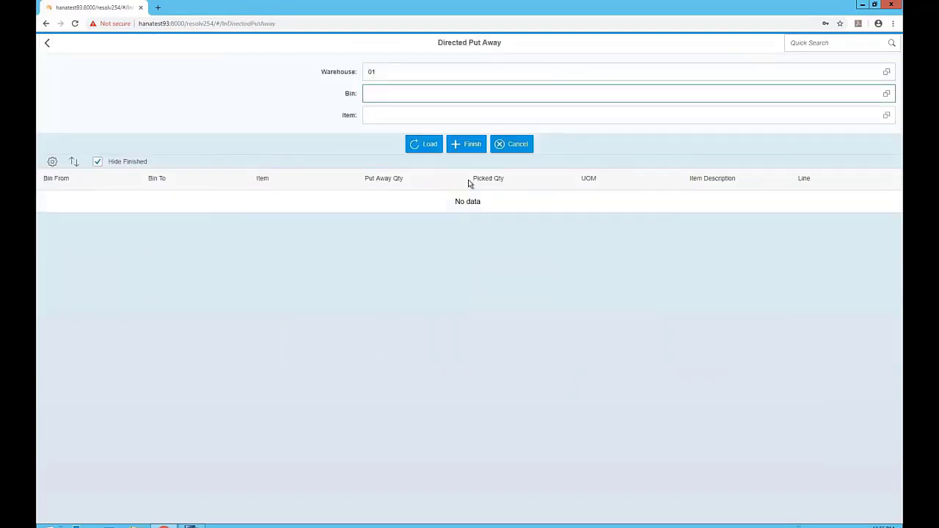
left_click(885, 93)
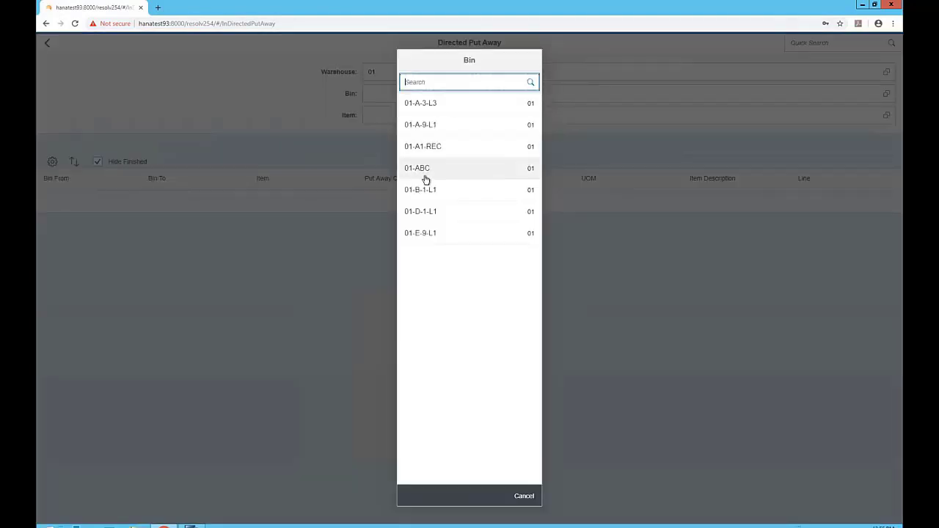
left_click(440, 150)
left_click(430, 147)
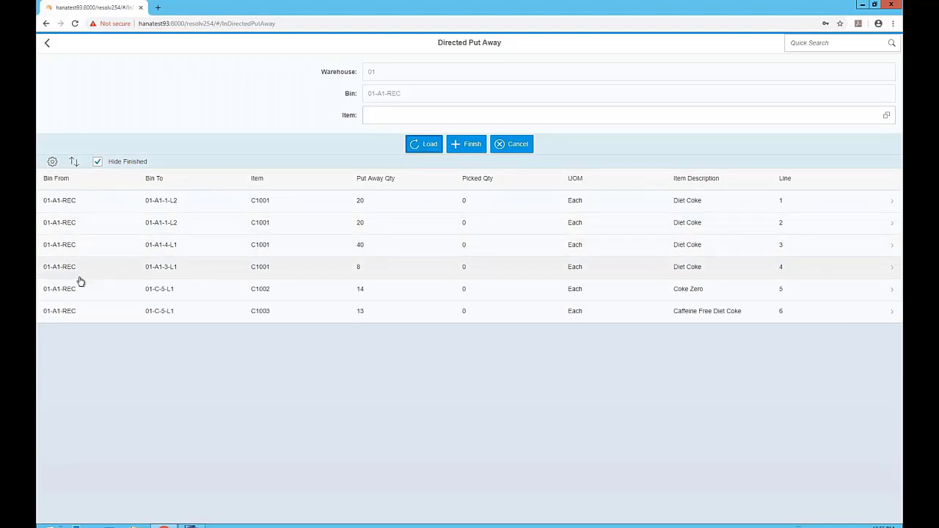
- Add the put-away of item C1002 to bin 01-C-5-L1 with a quantity of 14 Each
left_click(184, 294)
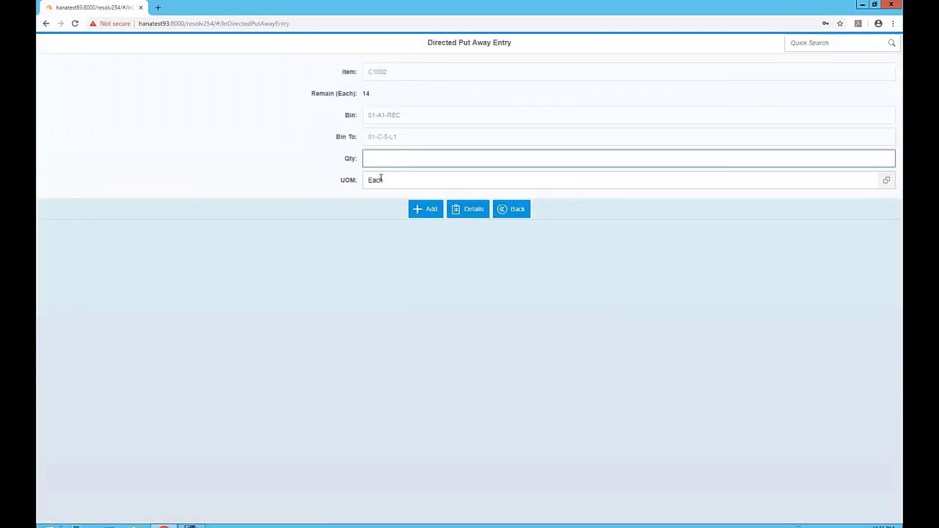
type("14")
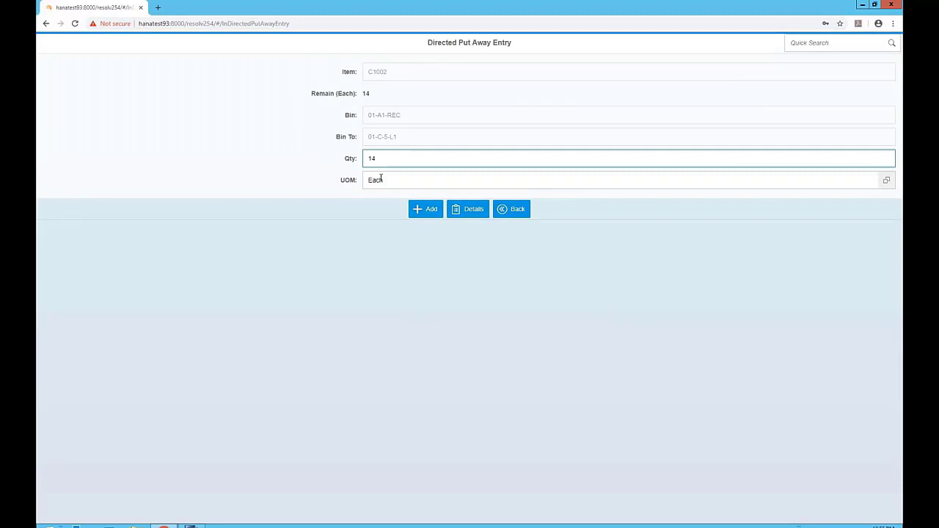
left_click(426, 209)
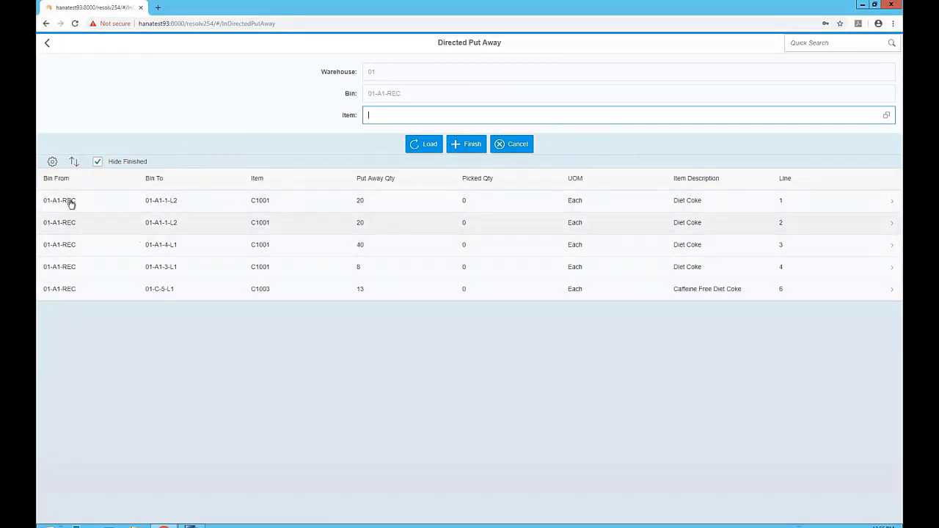
- Sort the put-away lines by Bin To in ascending order
left_click(74, 162)
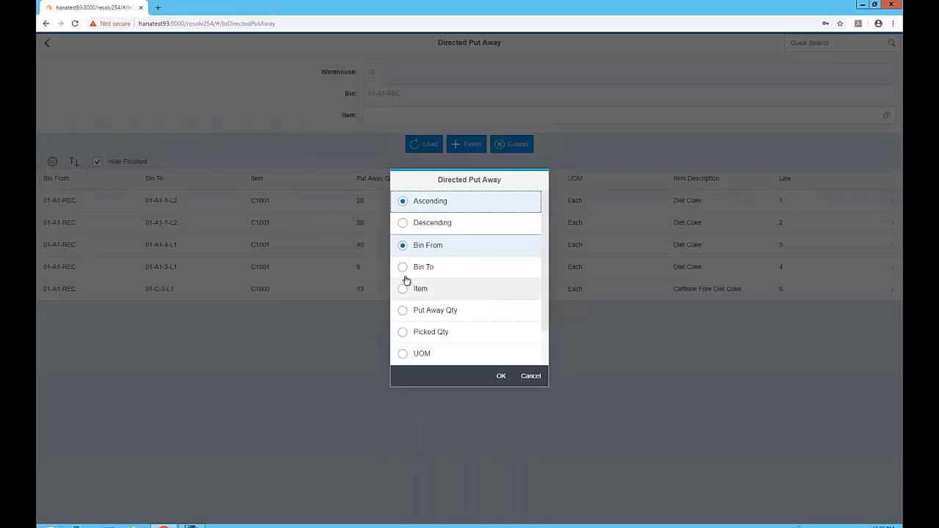
left_click(402, 267)
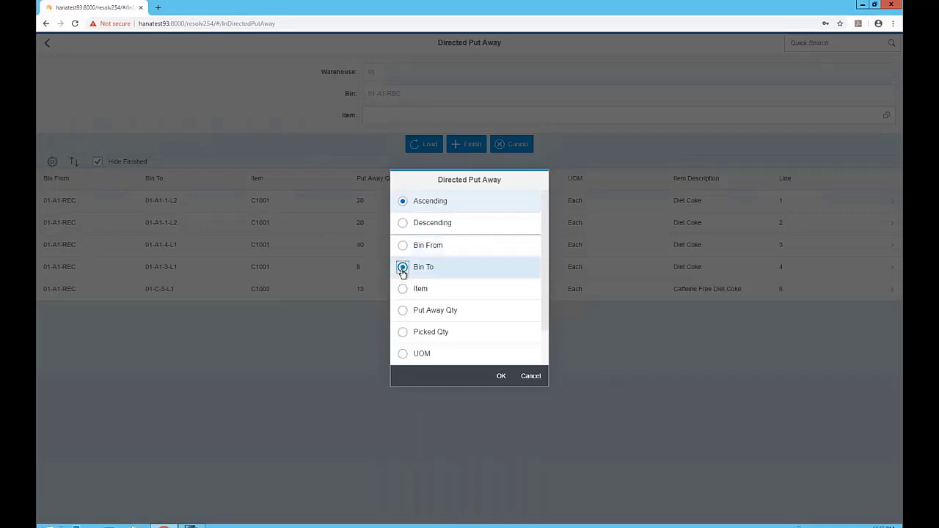
left_click(501, 376)
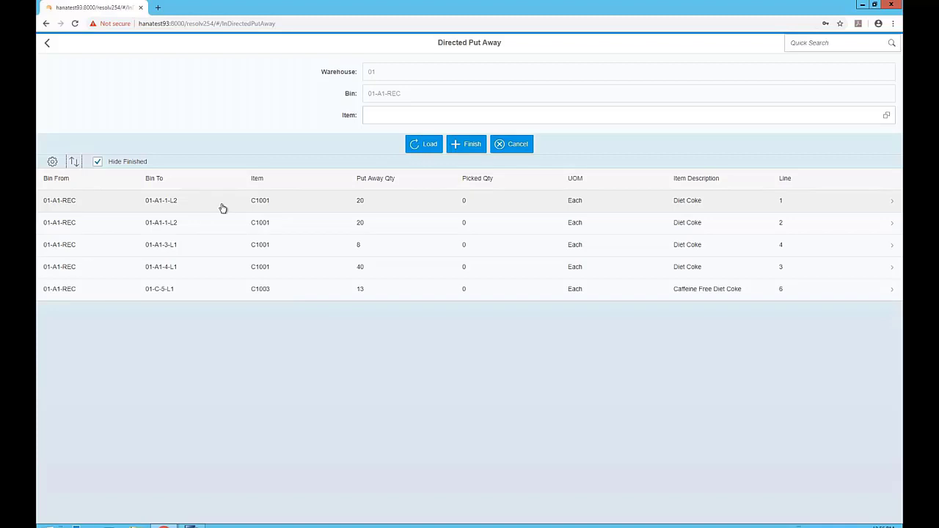
- Cancel the directed put-away transaction without finishing it and return to the Movements Menu
left_click(516, 147)
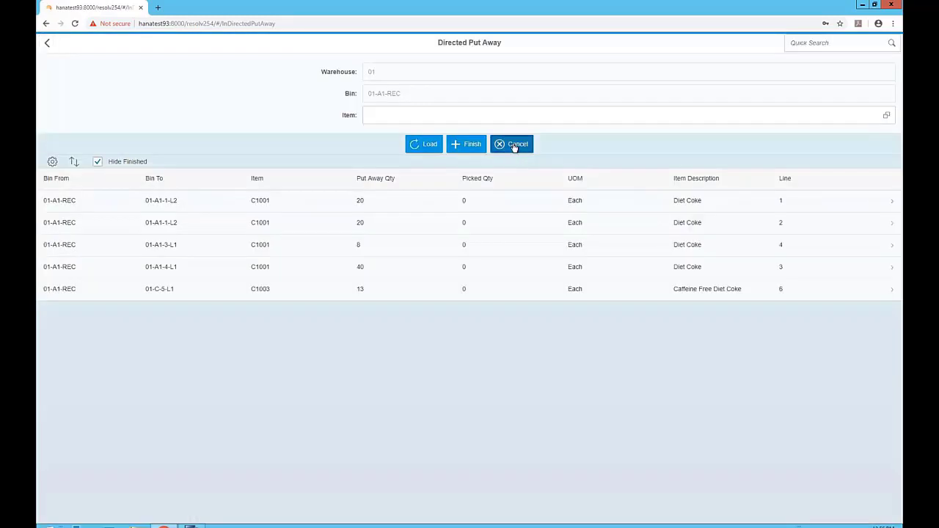
left_click(516, 147)
left_click(505, 301)
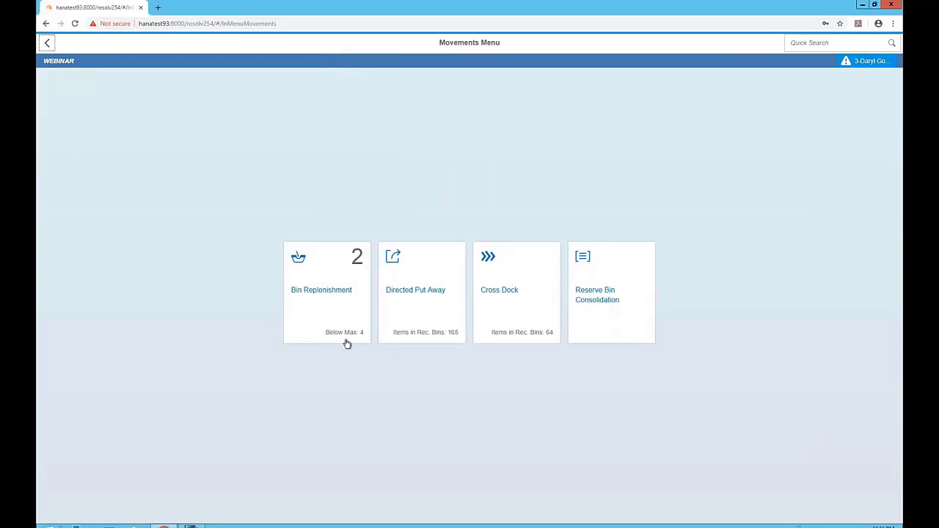
- Load the Bin Replenishment list for warehouse 01 with the Below Min option
left_click(349, 311)
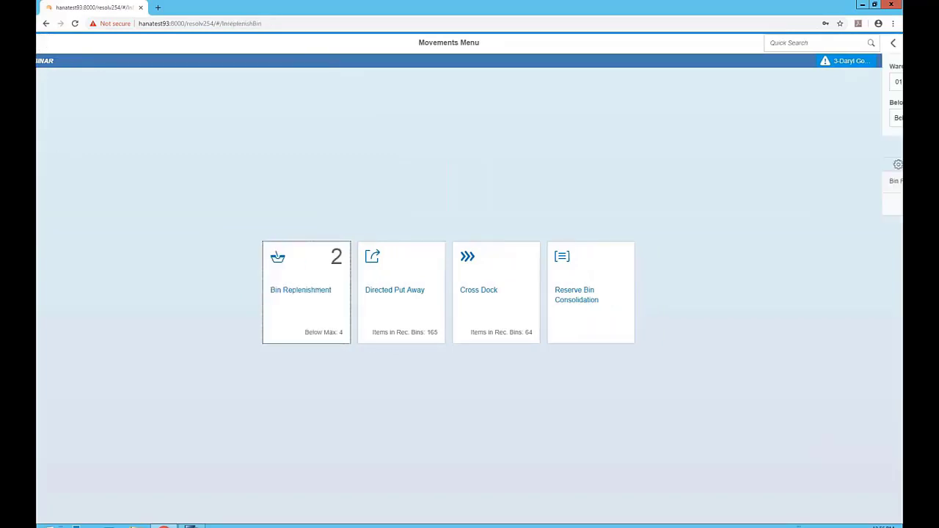
left_click(407, 92)
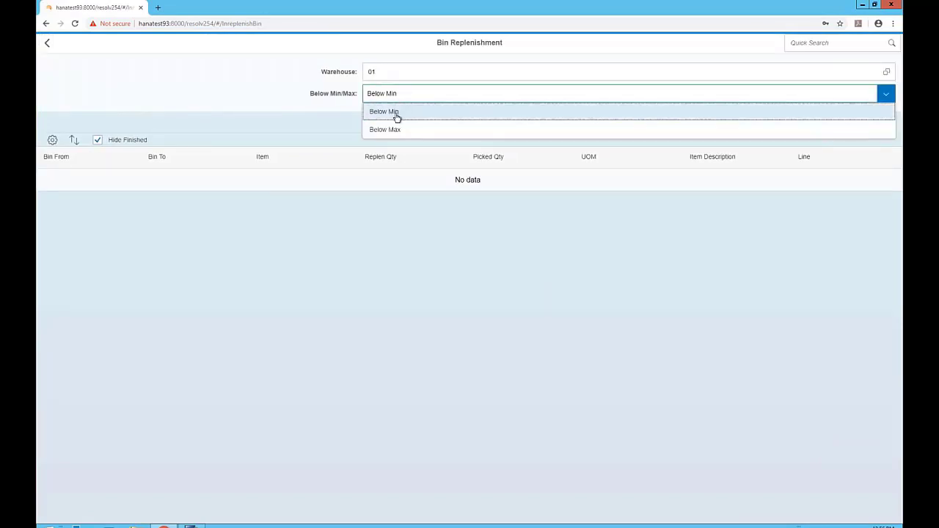
left_click(396, 117)
left_click(427, 123)
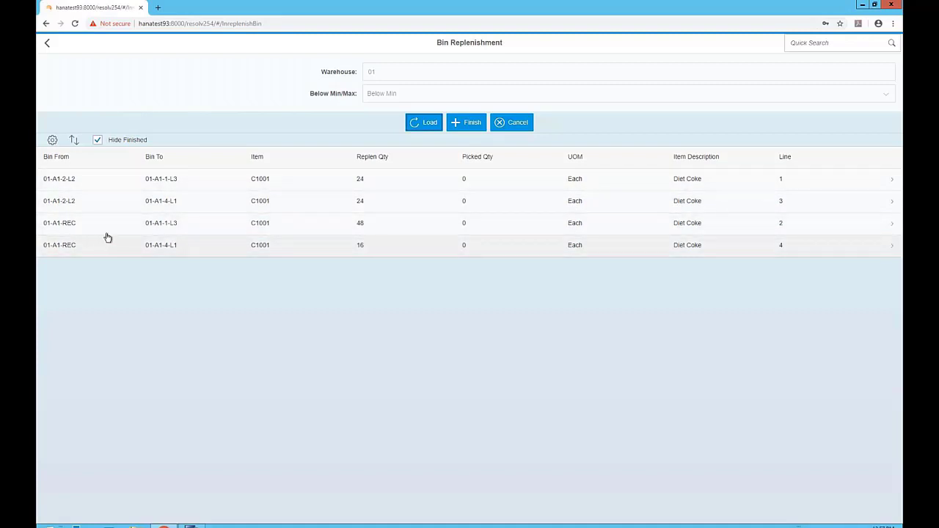
- Add the replenishment of item C1001 from bin 01-A1-2-L2 to bin 01-A1-4-L1 for 24 Each, using the Case UOM
left_click(224, 208)
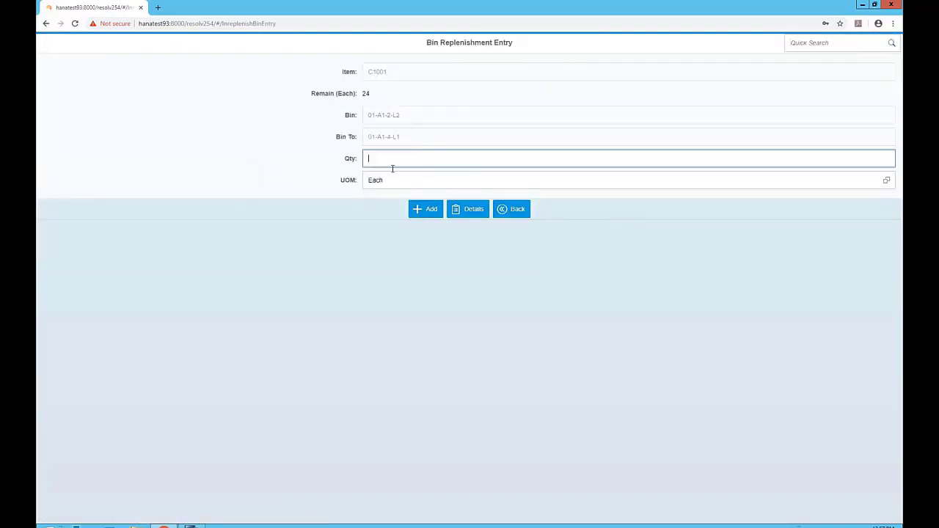
left_click(886, 179)
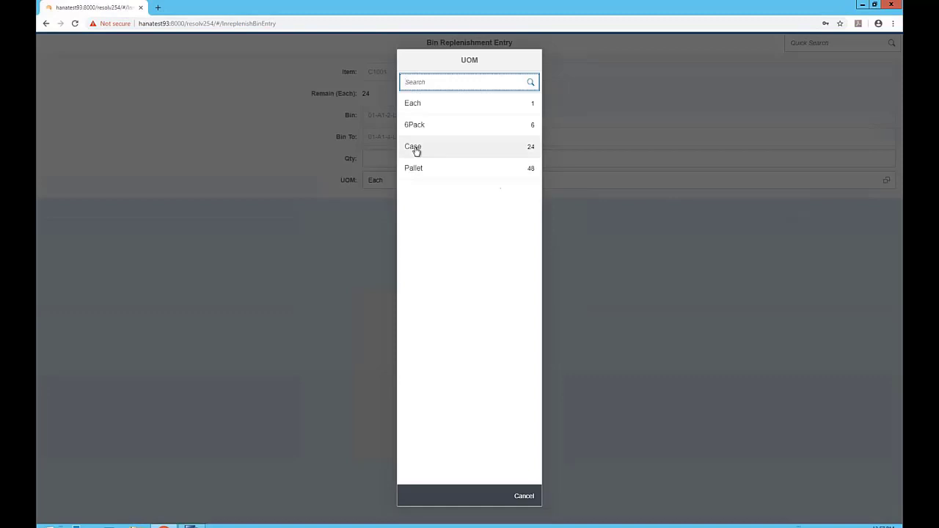
left_click(415, 149)
left_click(886, 182)
left_click(416, 151)
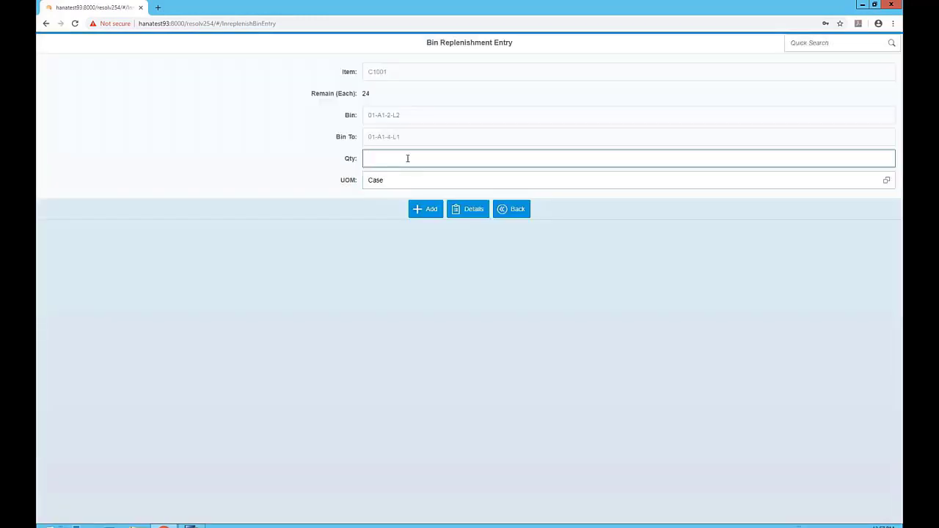
left_click(427, 210)
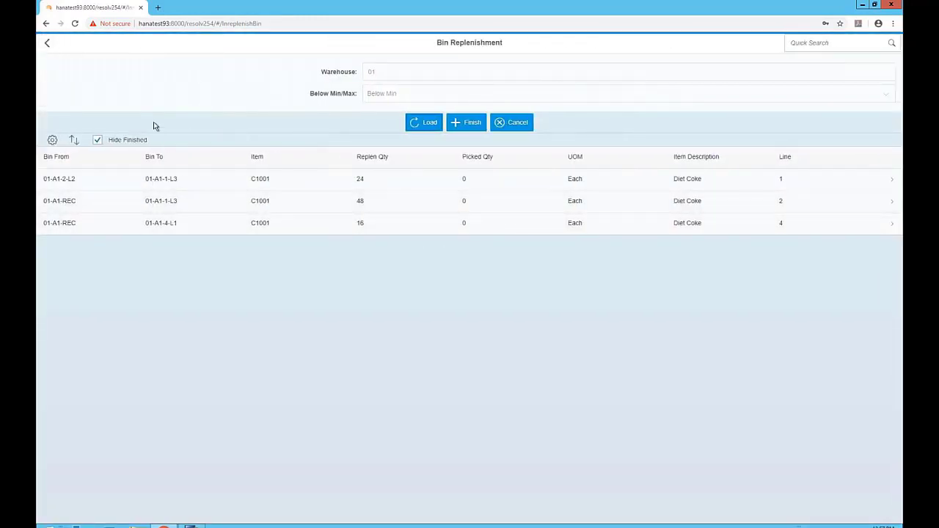
- Show the finished replenishment lines and post the Bin Replenishment records
left_click(96, 141)
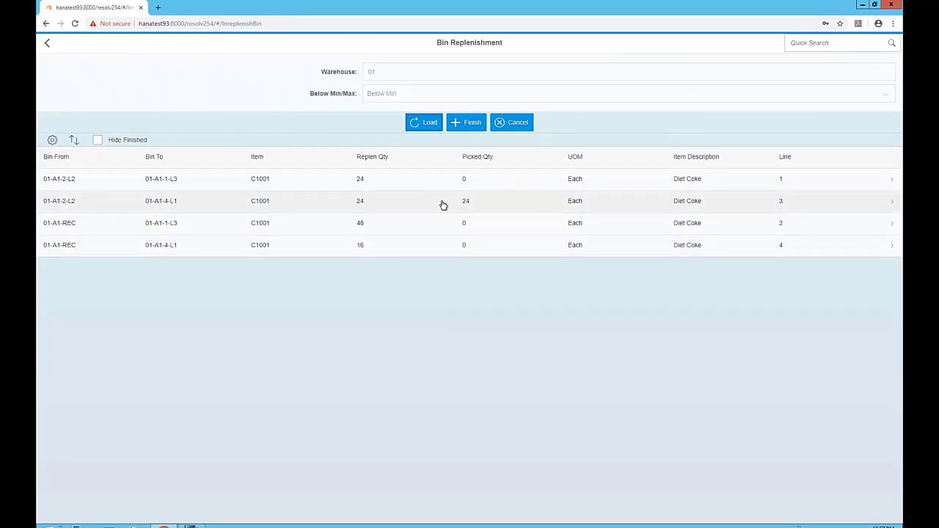
left_click(473, 123)
left_click(504, 300)
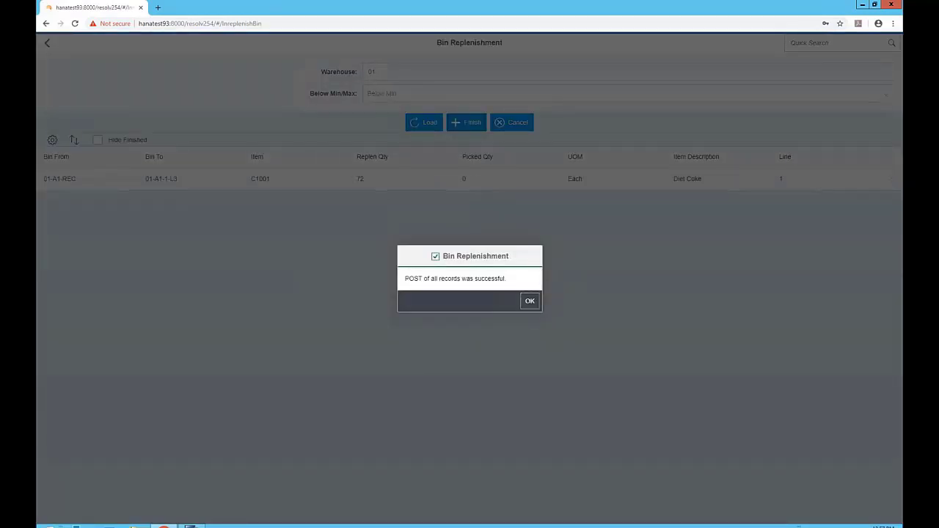
left_click(528, 302)
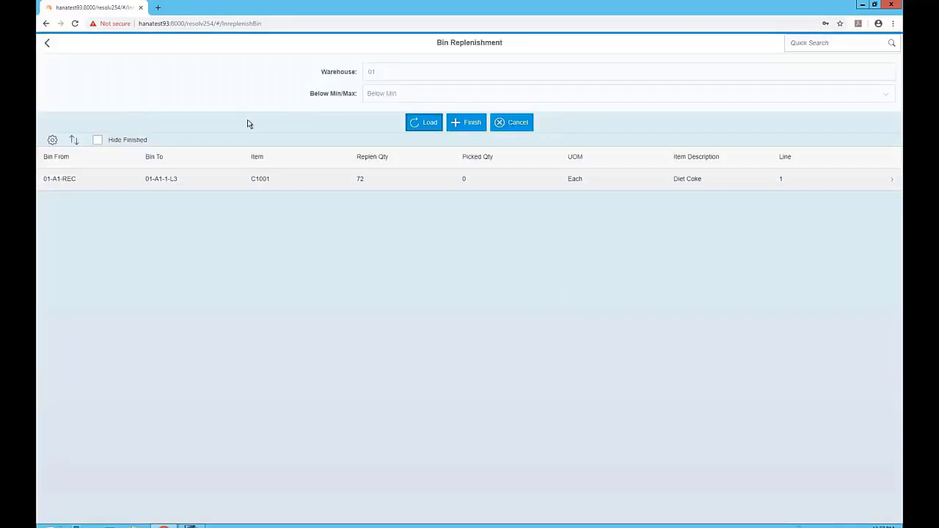
- Leave the Movements Menu and start a Bin Count Touch for bin 01-A1-1-L1 in warehouse 01
left_click(46, 47)
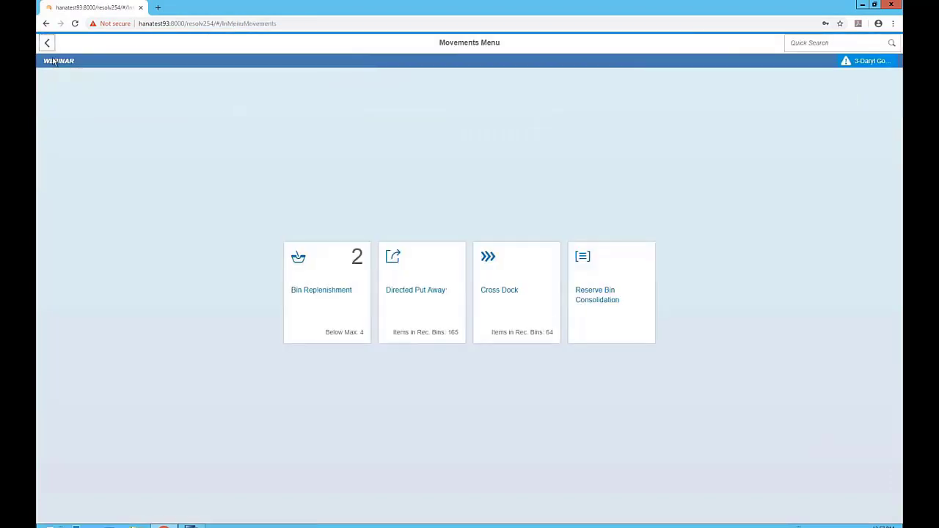
left_click(47, 46)
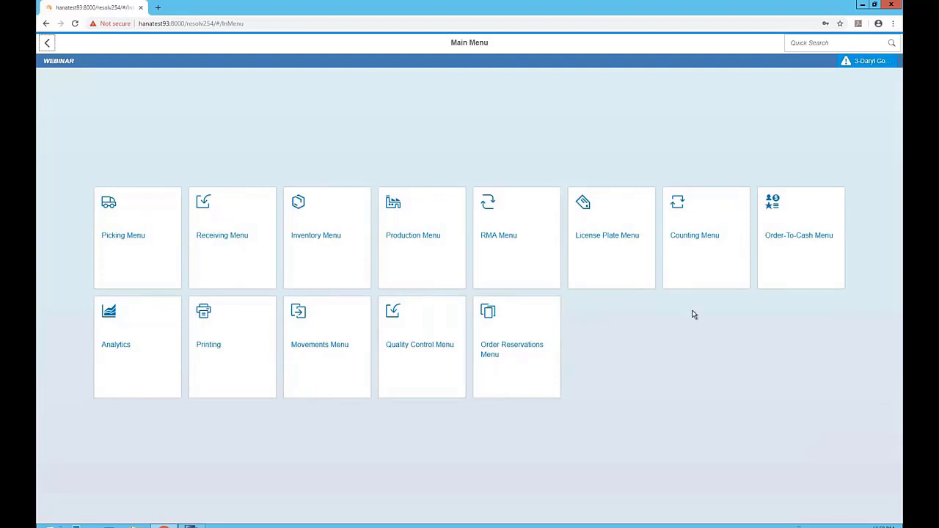
left_click(689, 250)
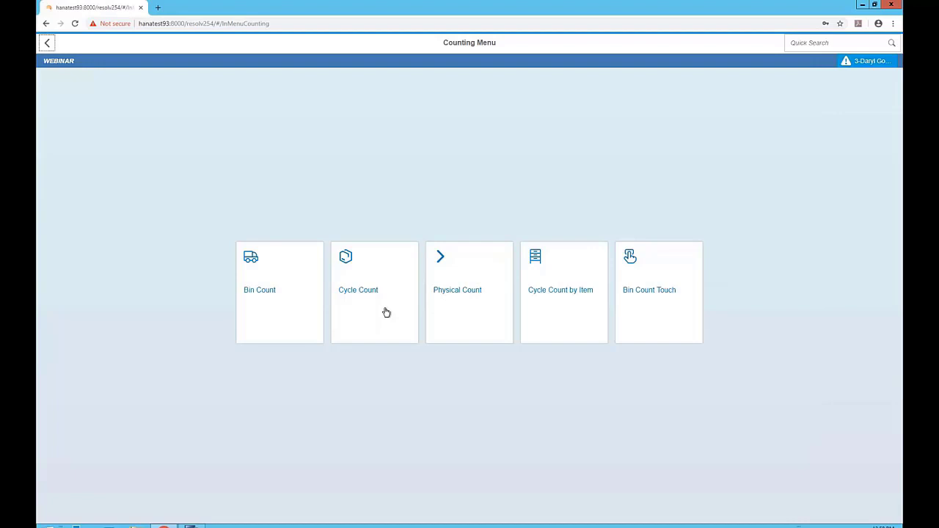
left_click(643, 286)
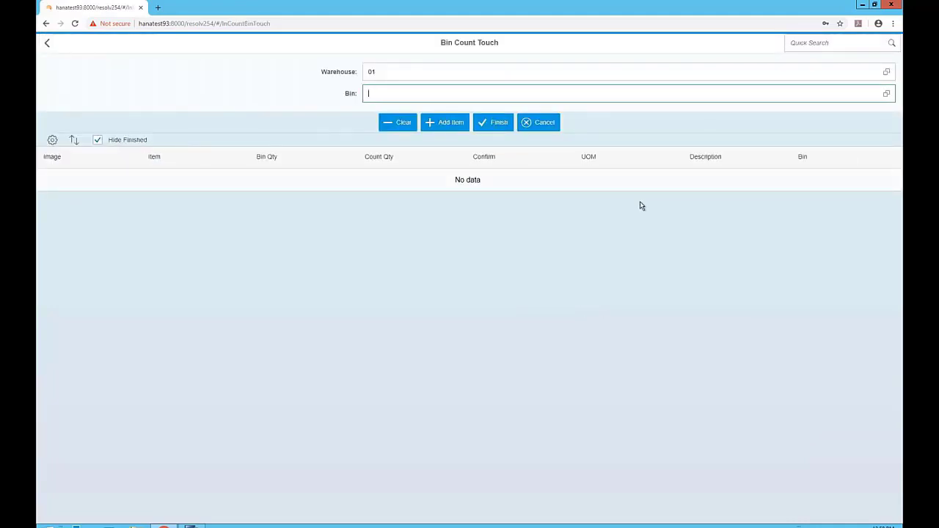
left_click(886, 93)
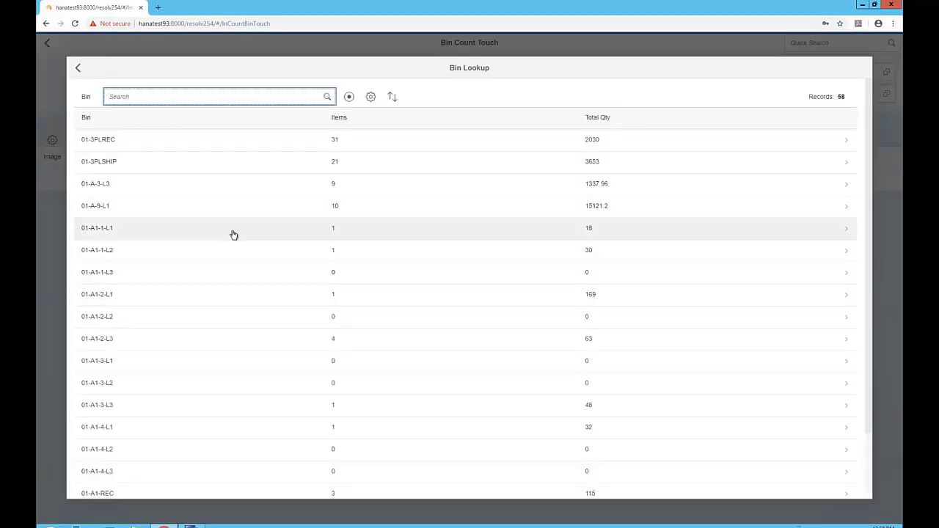
left_click(235, 230)
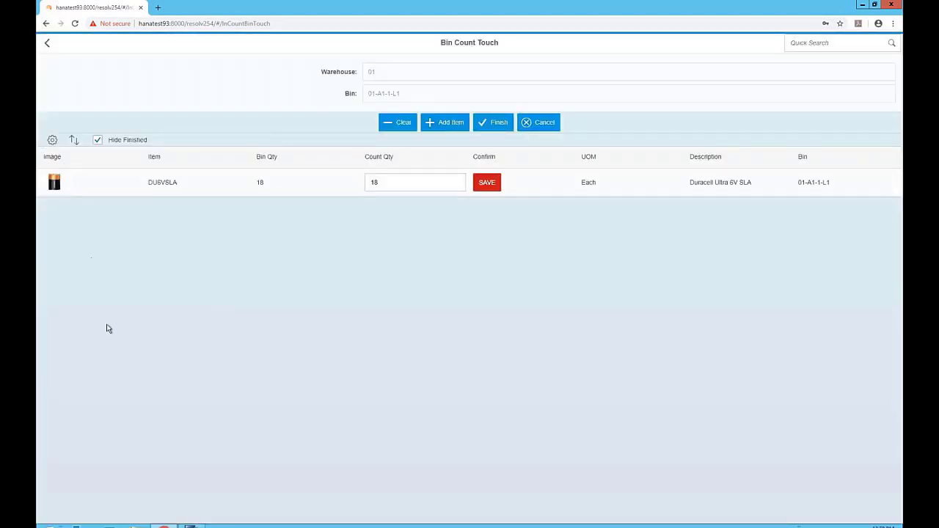
- View the image of item DU6VSLA, then save its count of 18 with the listed serial numbers committed
left_click(51, 184)
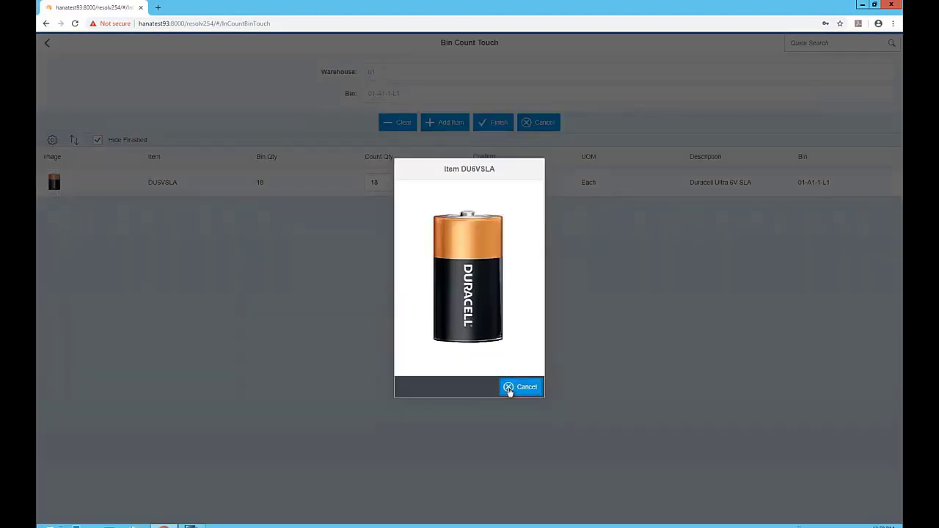
left_click(509, 388)
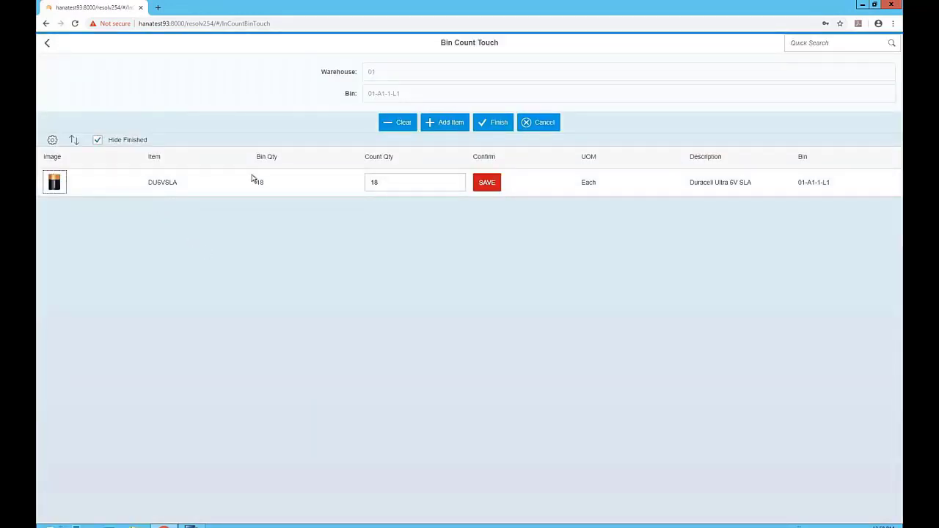
left_click(370, 180)
left_click(493, 189)
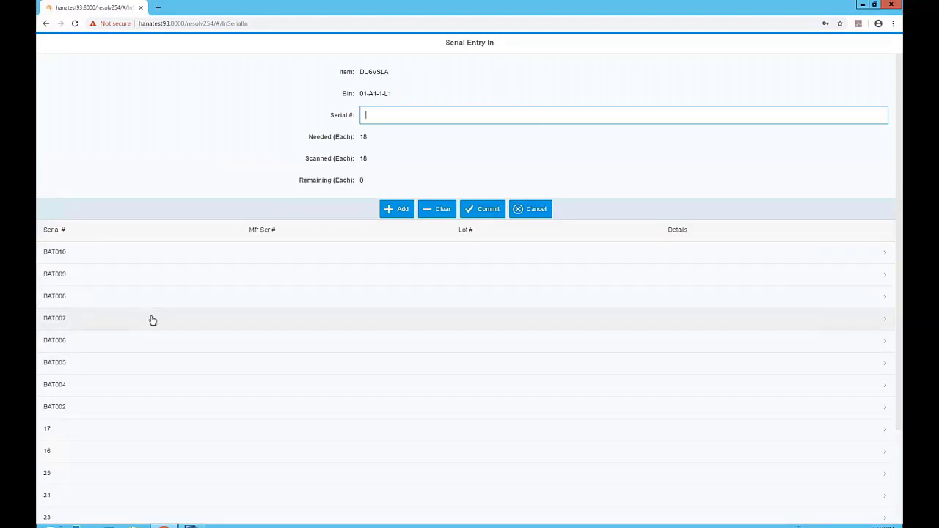
scroll(151, 323, "down", 2)
scroll(152, 329, "up", 2)
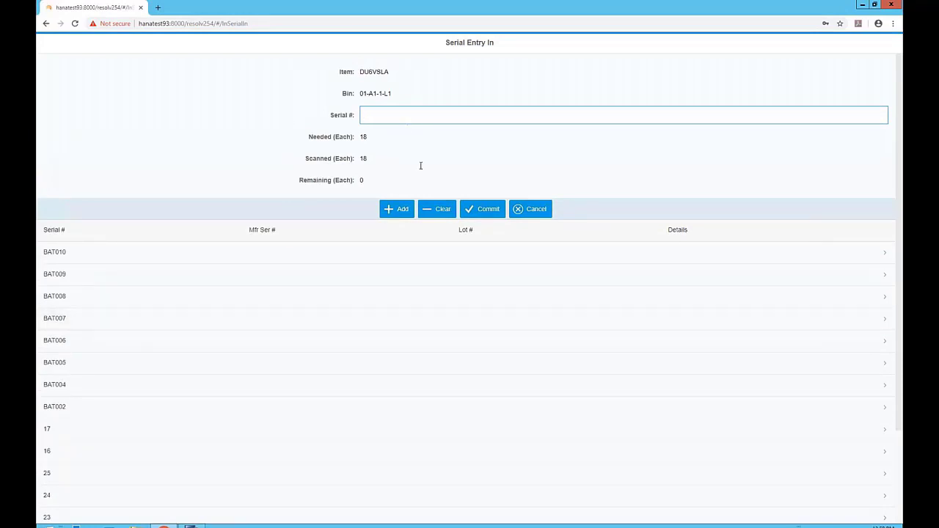
left_click(480, 211)
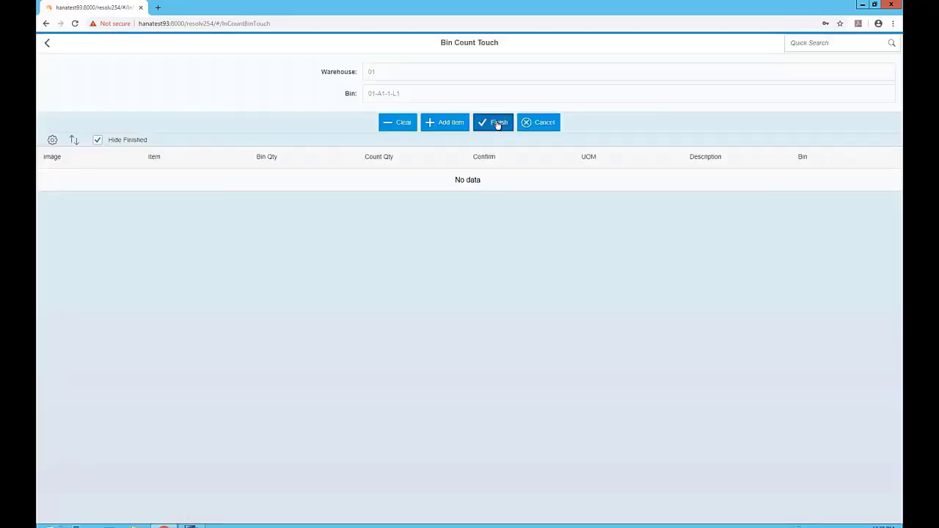
- Finish the bin count and post its records
left_click(496, 123)
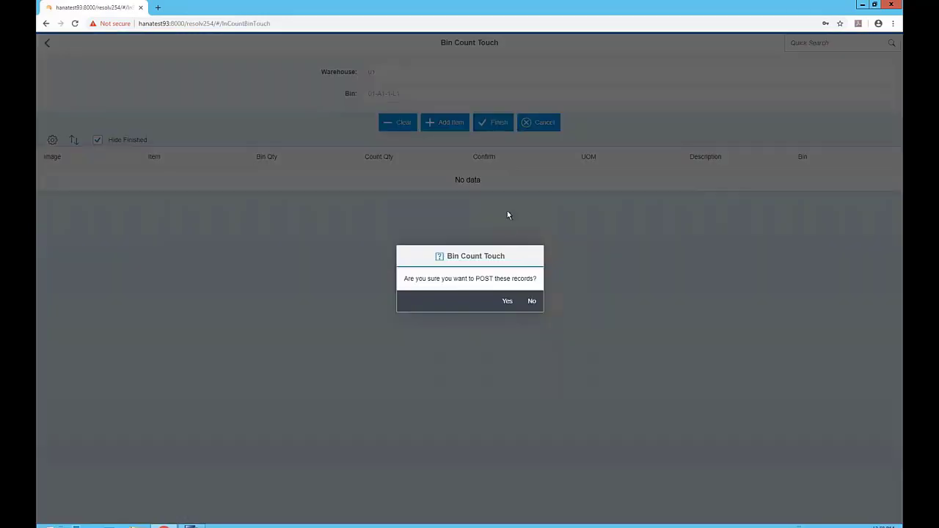
left_click(504, 302)
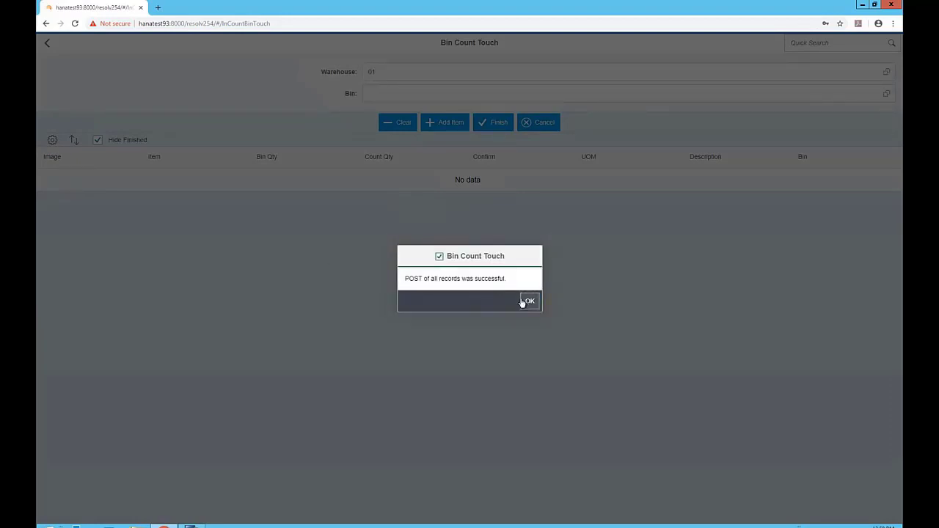
left_click(523, 300)
- Return to the Main Menu and open the list of pending inspections under Quality Control
left_click(46, 46)
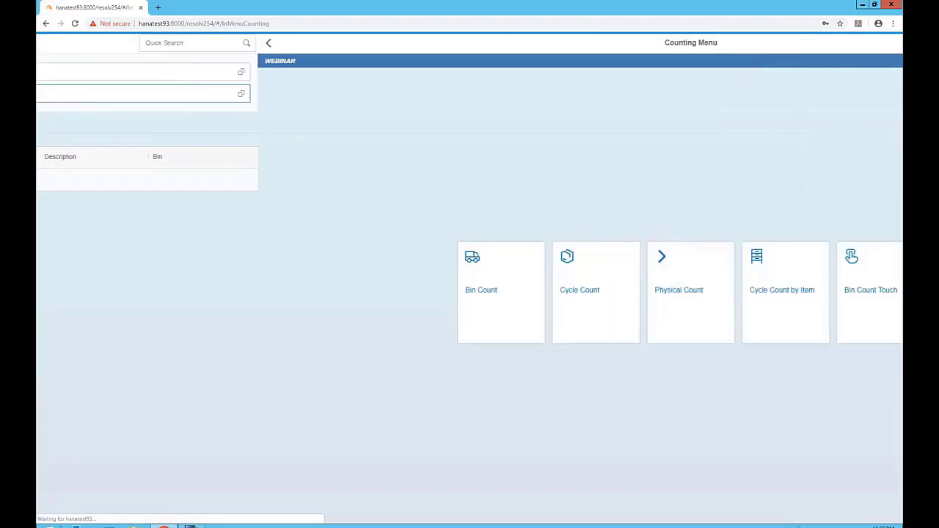
left_click(47, 43)
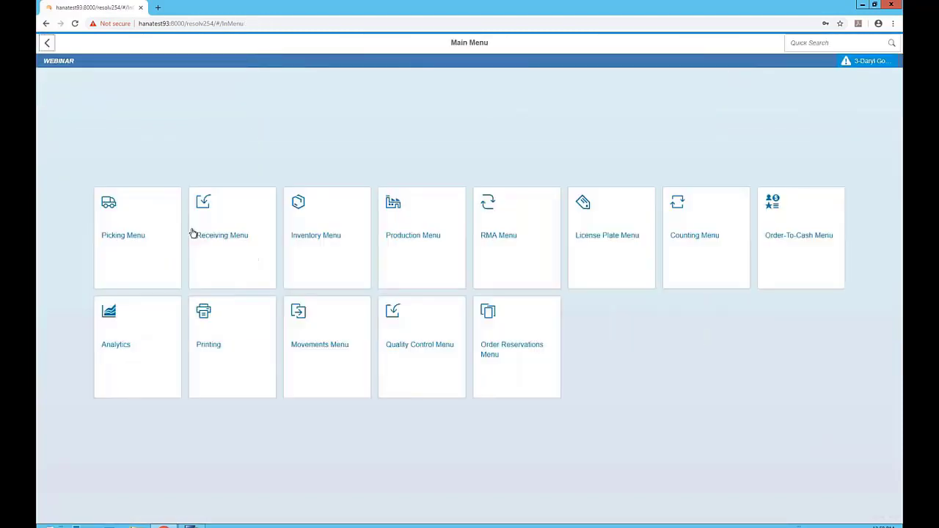
left_click(386, 349)
left_click(379, 341)
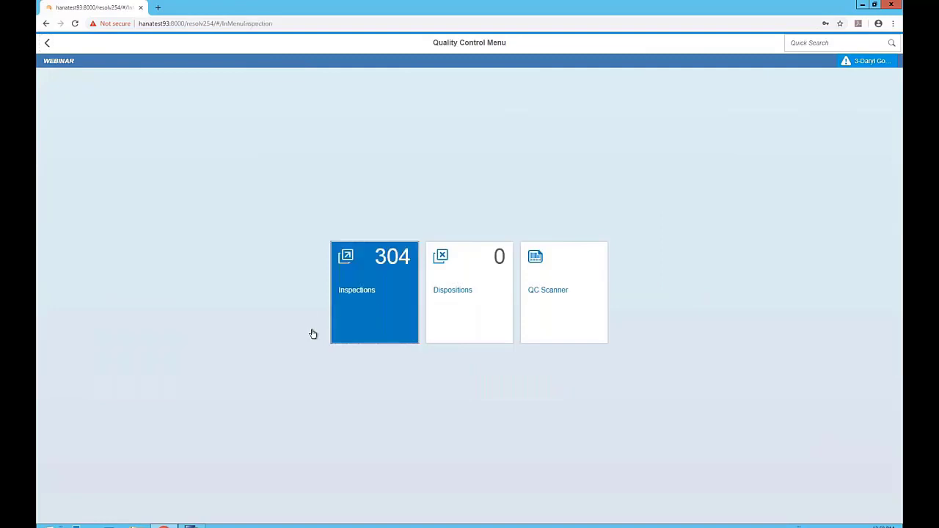
left_click(270, 314)
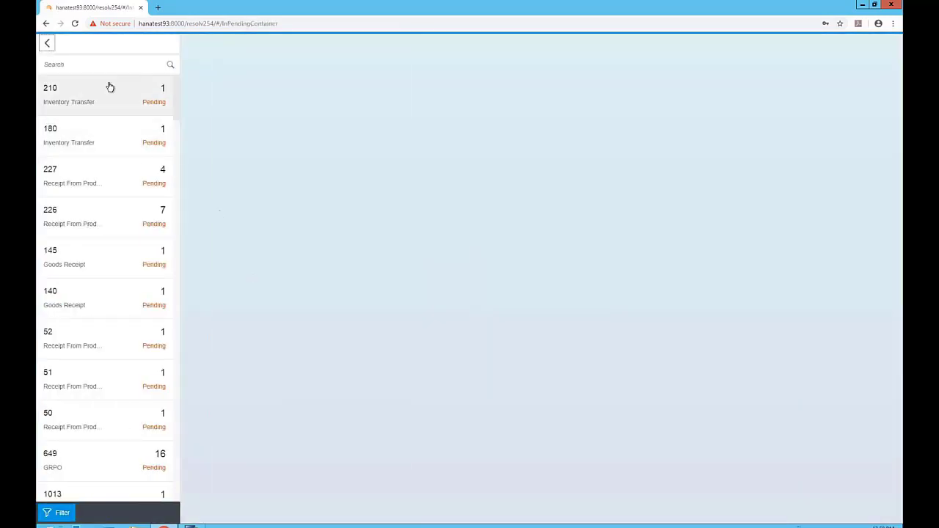
- Find the pending GRPO 1137 and assign its item C1003 to the preset inspector
left_click(93, 65)
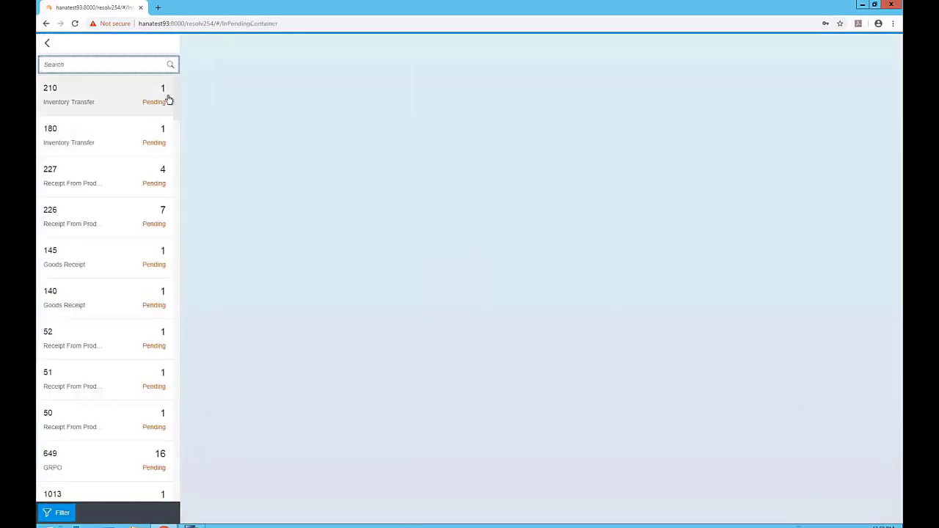
type("1137")
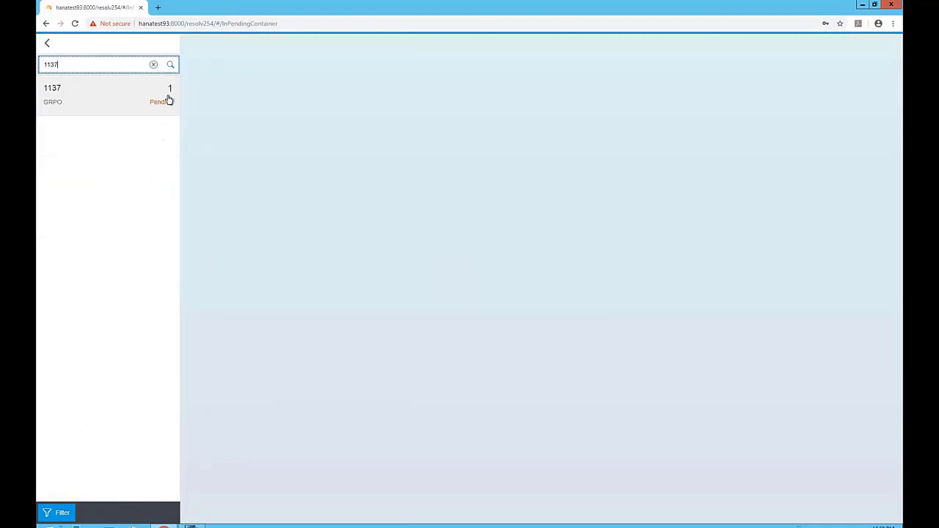
left_click(112, 90)
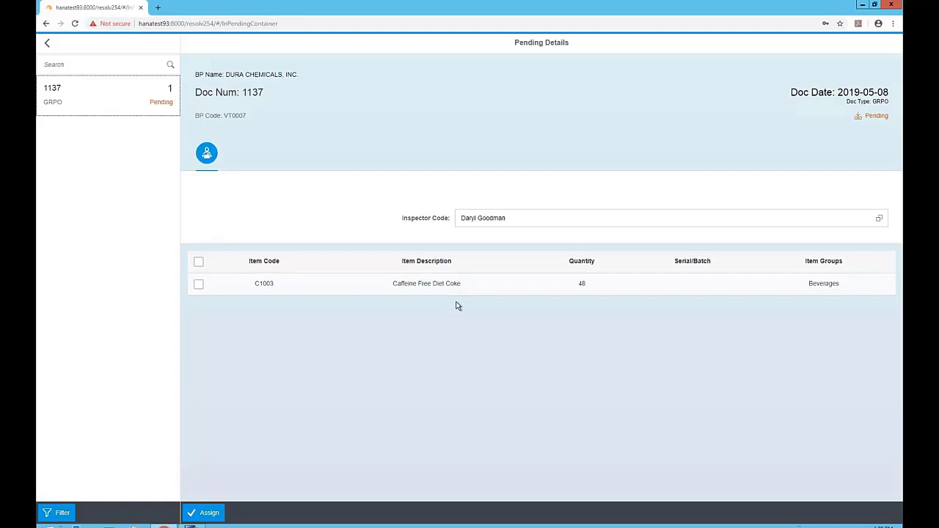
left_click(198, 284)
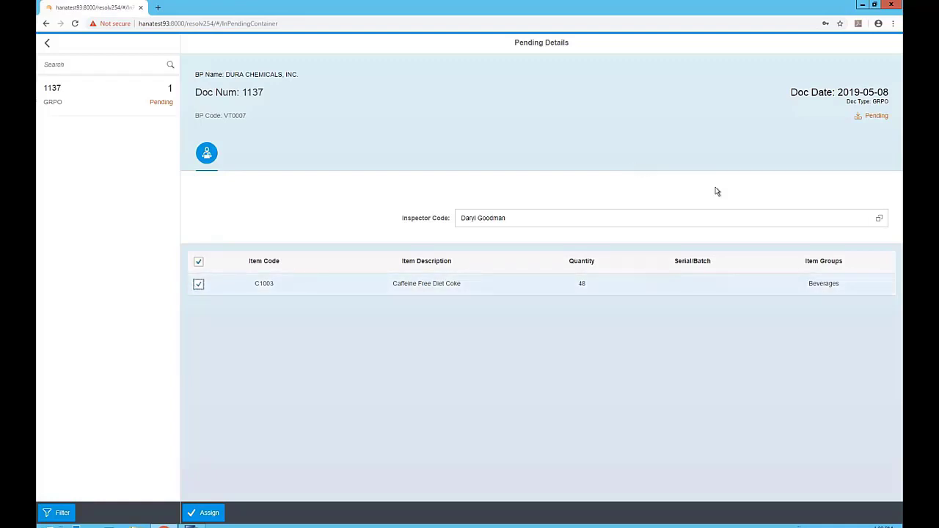
left_click(207, 512)
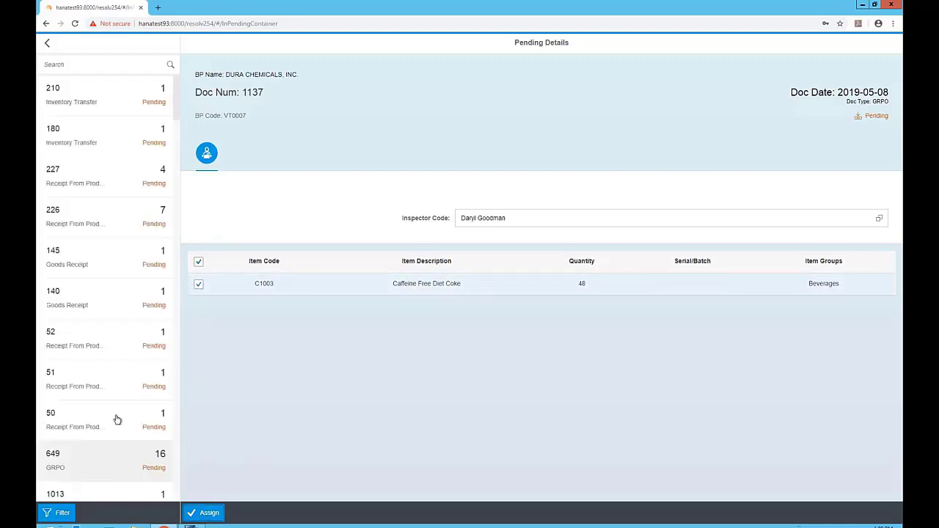
- Open the released GRPO 1137 among the assigned inspections and display the inspection parameters of item C1003
left_click(47, 43)
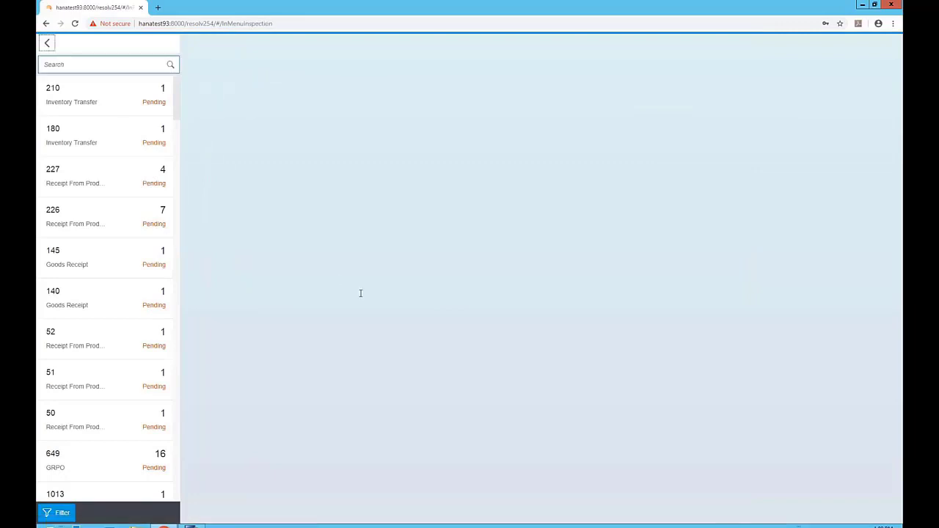
left_click(391, 315)
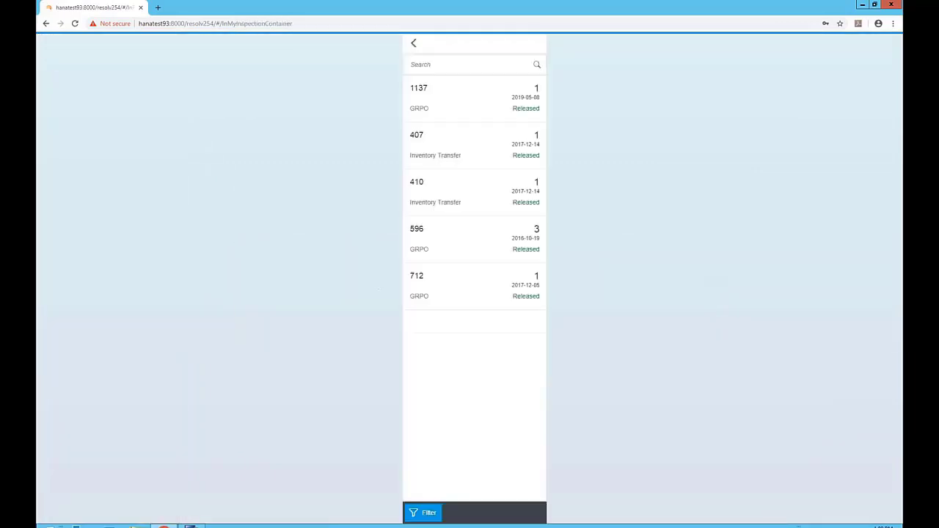
left_click(84, 108)
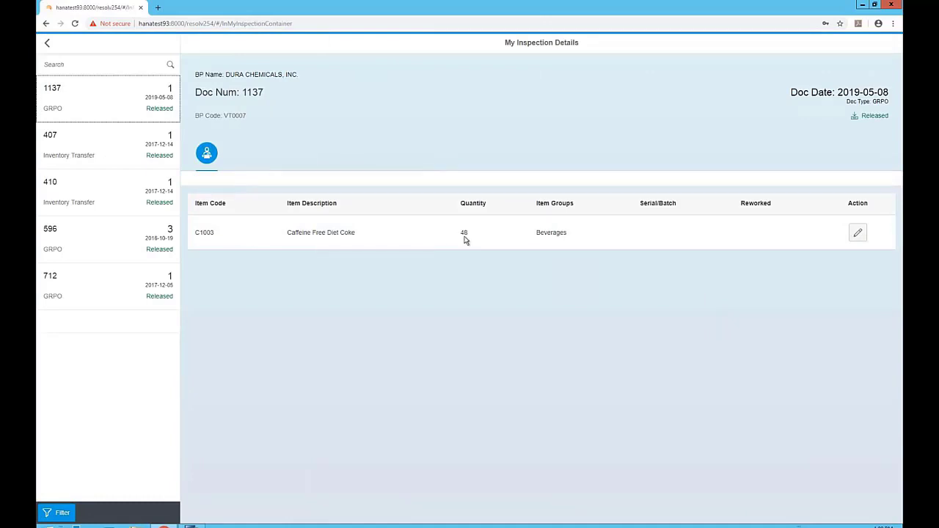
left_click(857, 233)
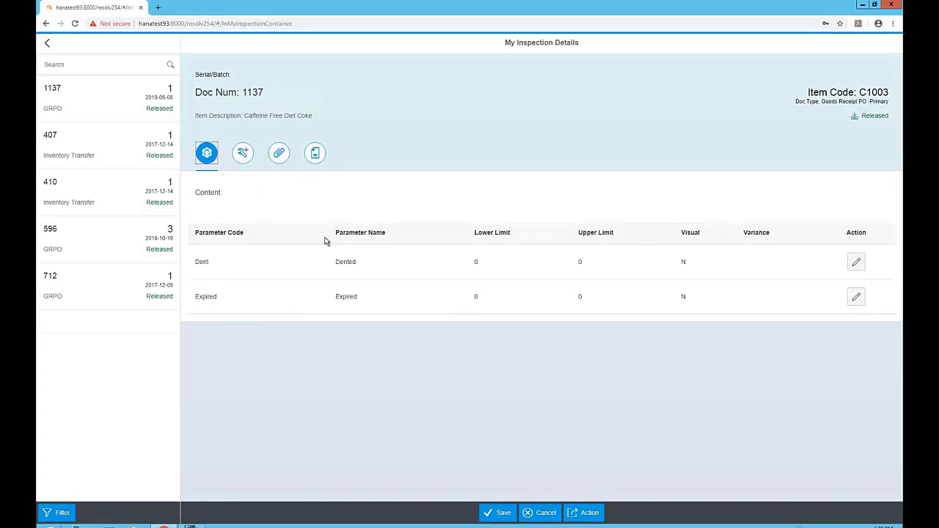
- Switch to SAP Business One and list the pending inspections of all document types under Resolv Quality Control
left_click(192, 526)
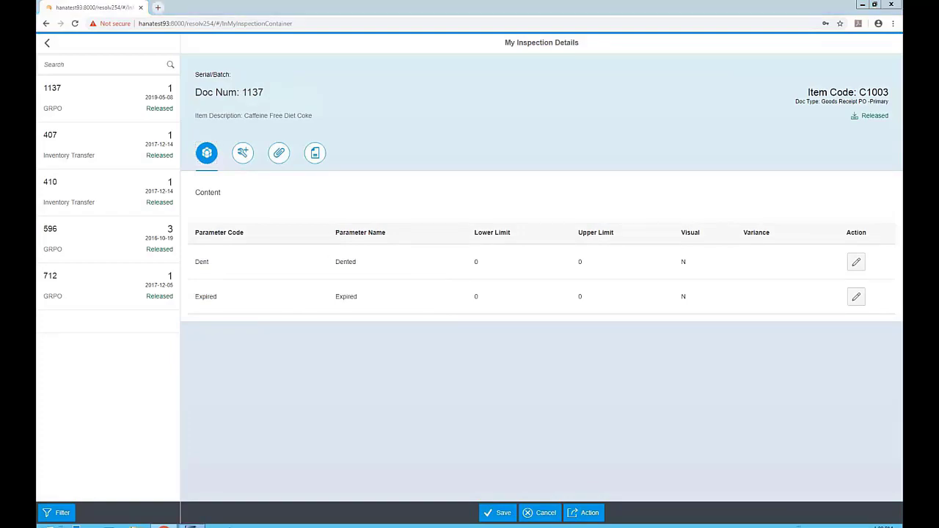
left_click(77, 372)
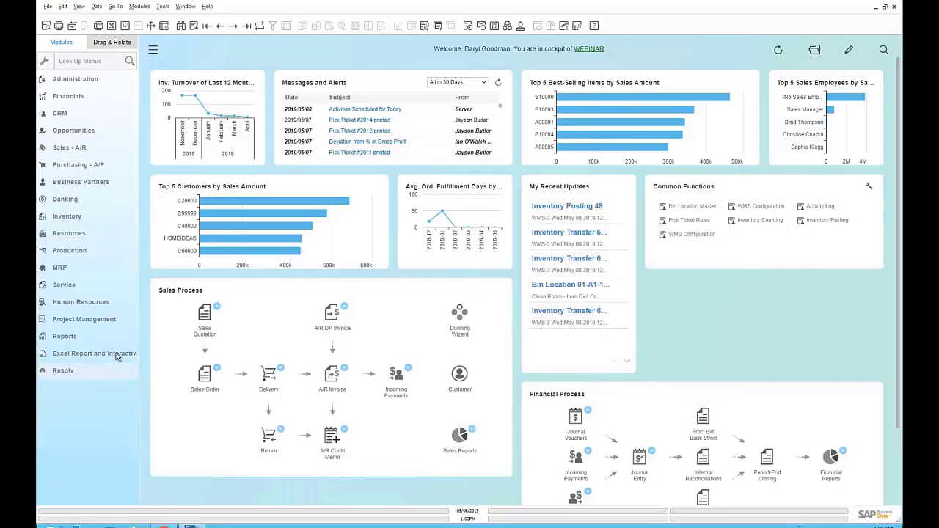
left_click(78, 376)
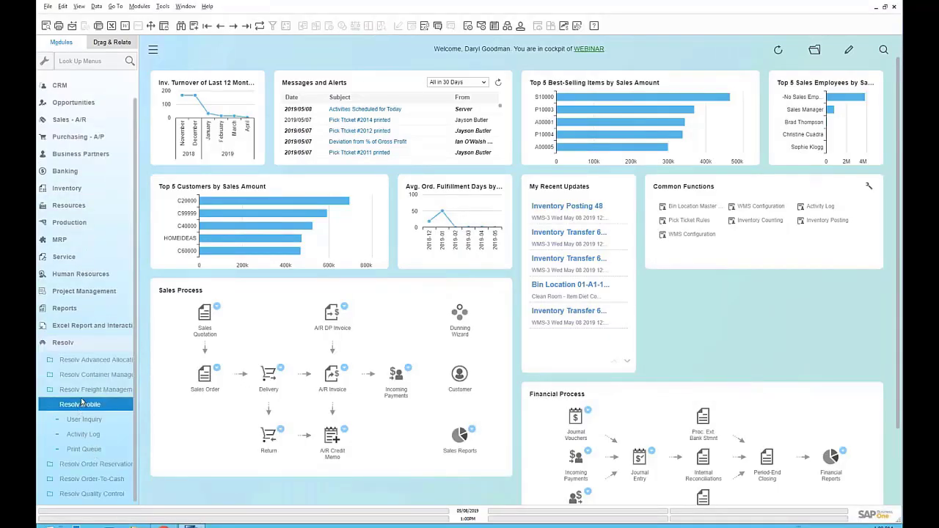
left_click(79, 405)
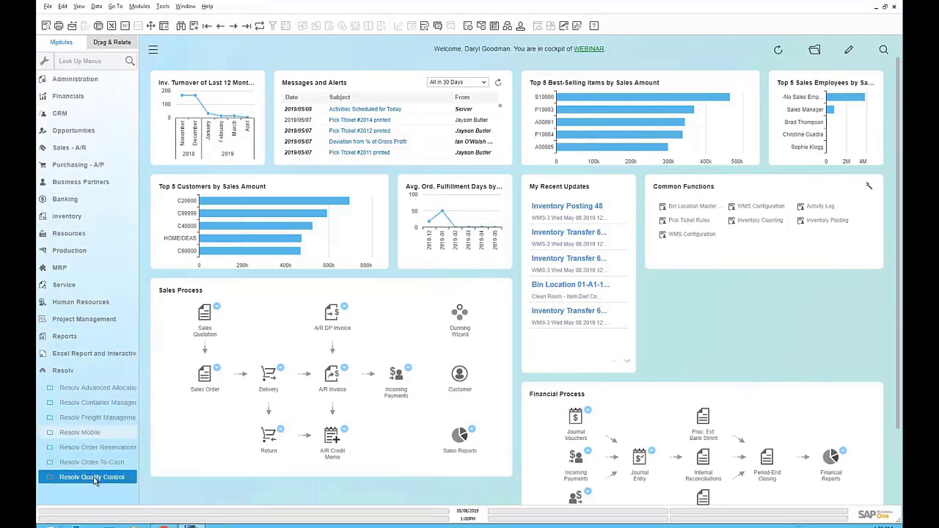
left_click(94, 479)
left_click(83, 434)
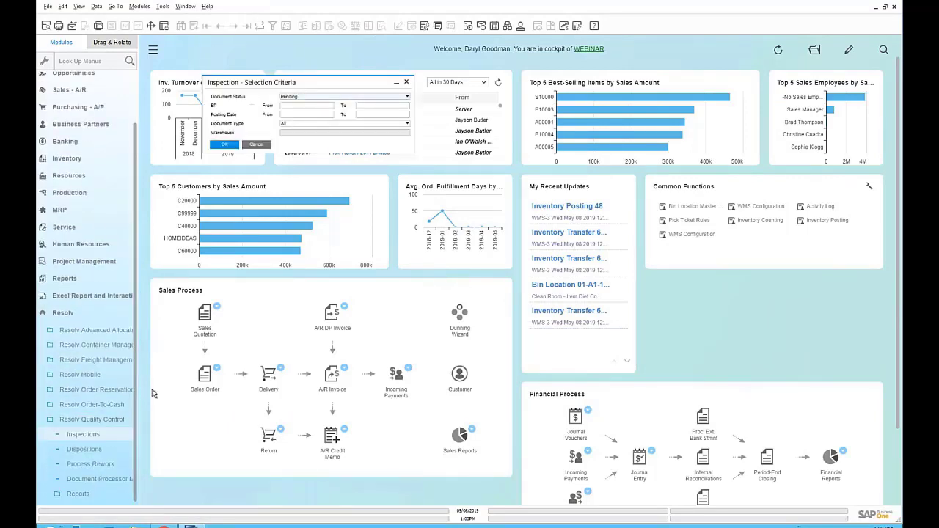
left_click(225, 144)
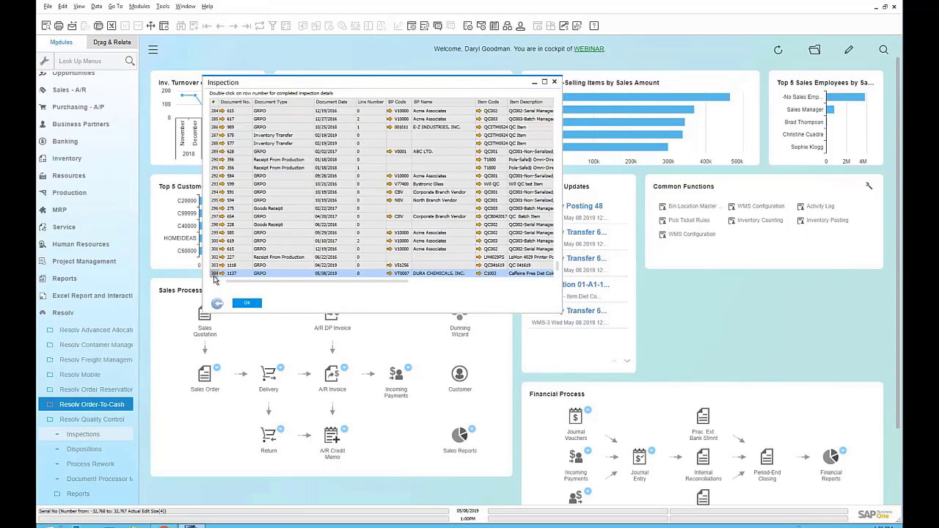
- Open the inspection of GRPO 1137 and enter y for Dent observed values 1 and 2 and Expired observed values 2 and 3
double_click(215, 276)
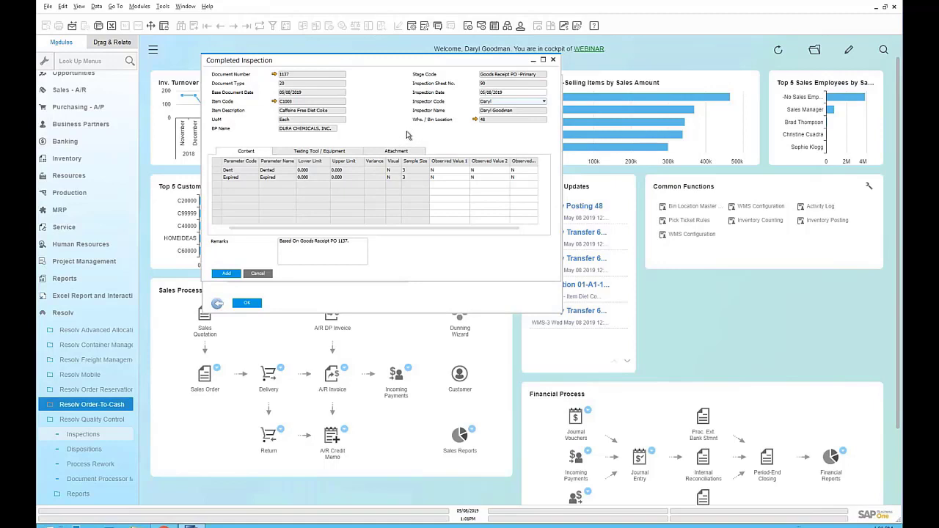
left_click(452, 170)
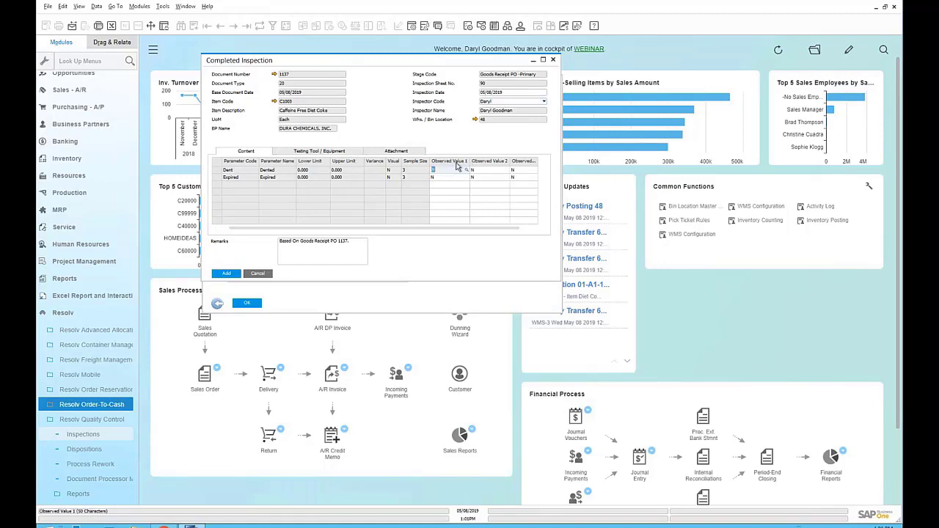
type("y")
left_click(498, 172)
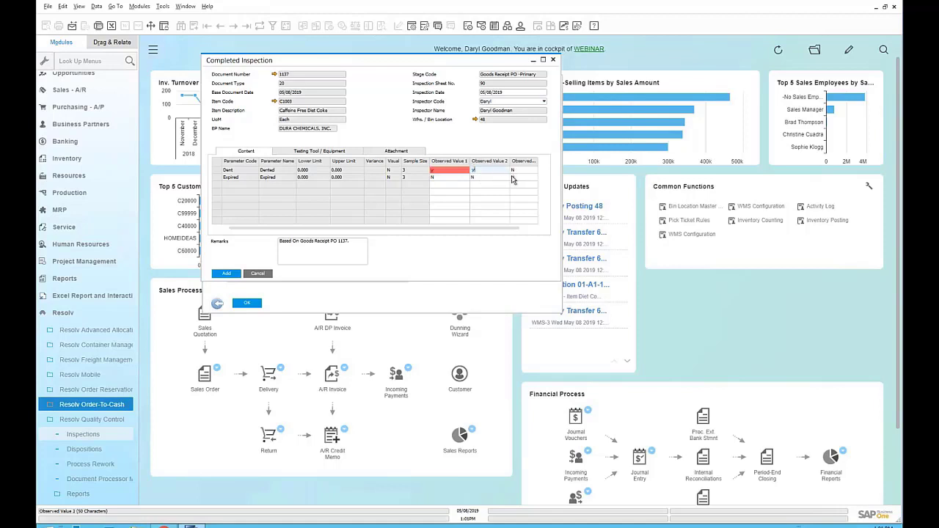
type("y")
left_click(499, 178)
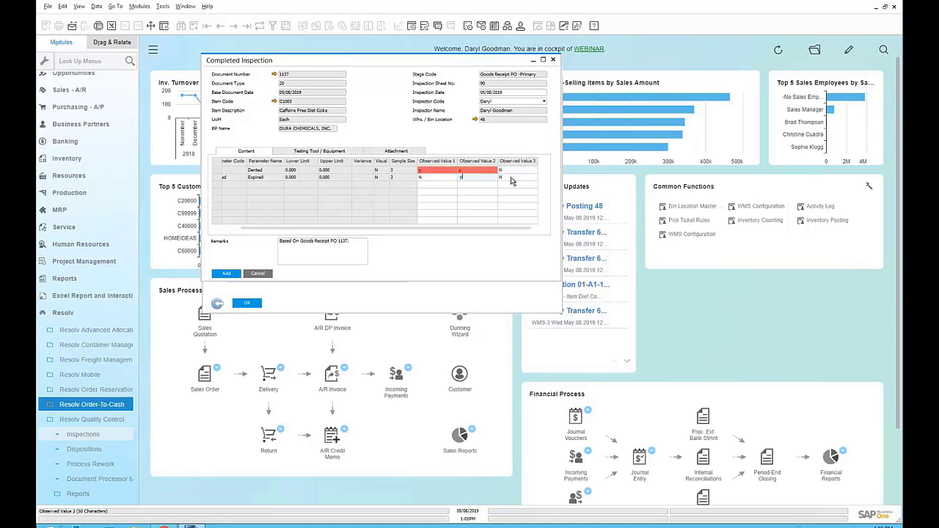
type("y")
left_click(507, 178)
left_click(506, 170)
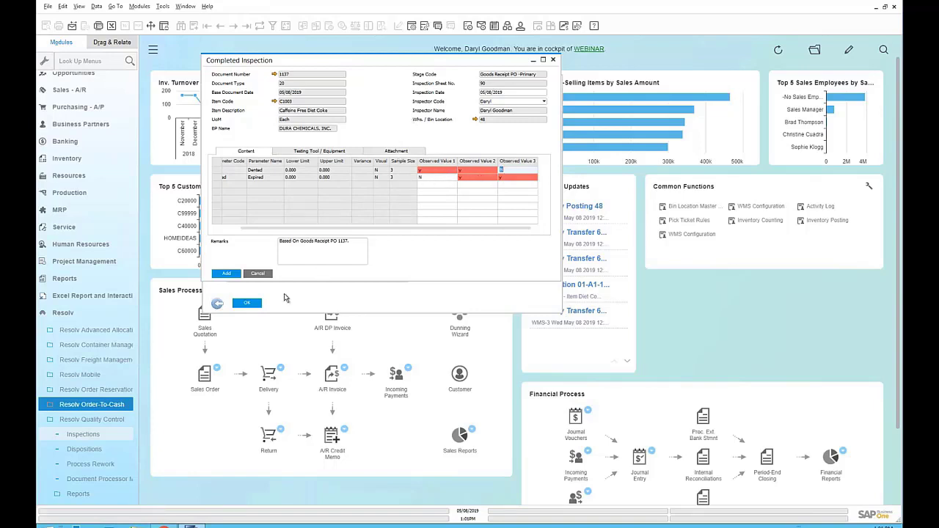
- Add the completed inspection of GRPO 1137, accept its confirmations and close the inspection list and selection criteria
left_click(235, 275)
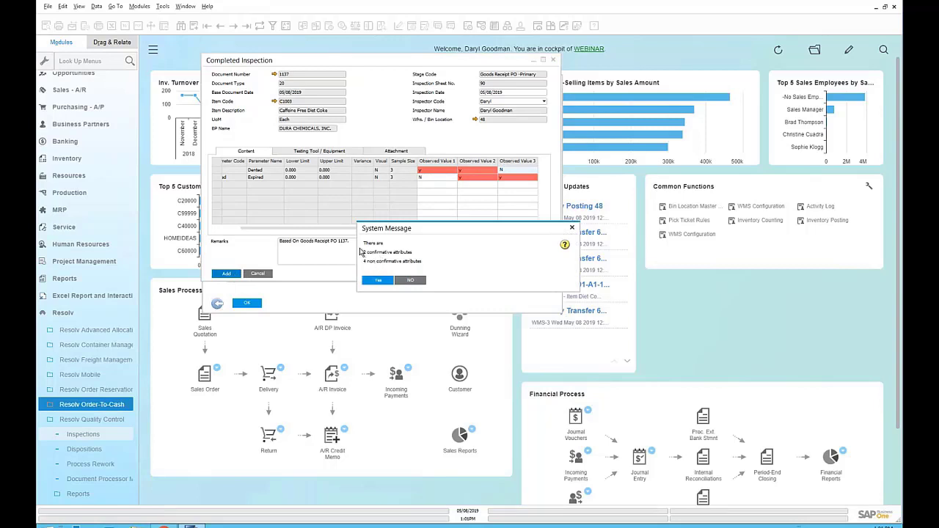
left_click(376, 282)
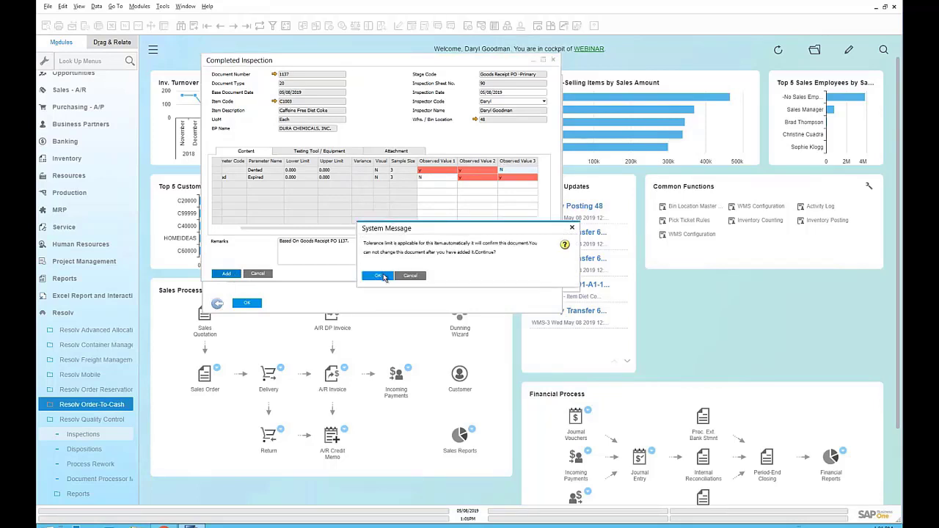
left_click(378, 276)
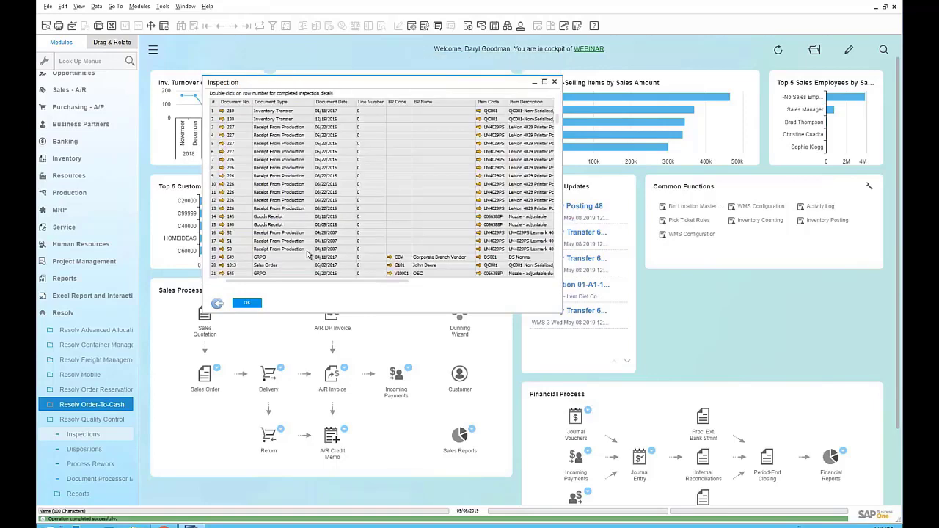
left_click(555, 83)
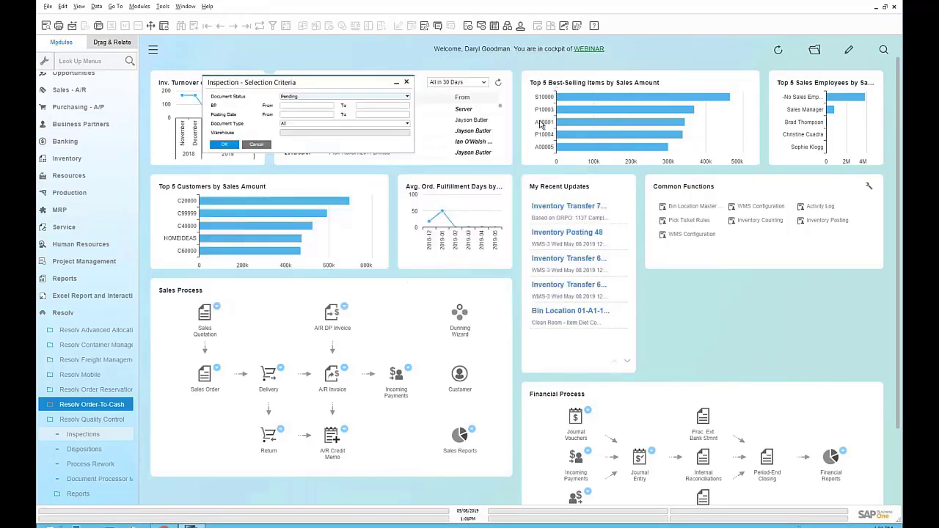
left_click(410, 81)
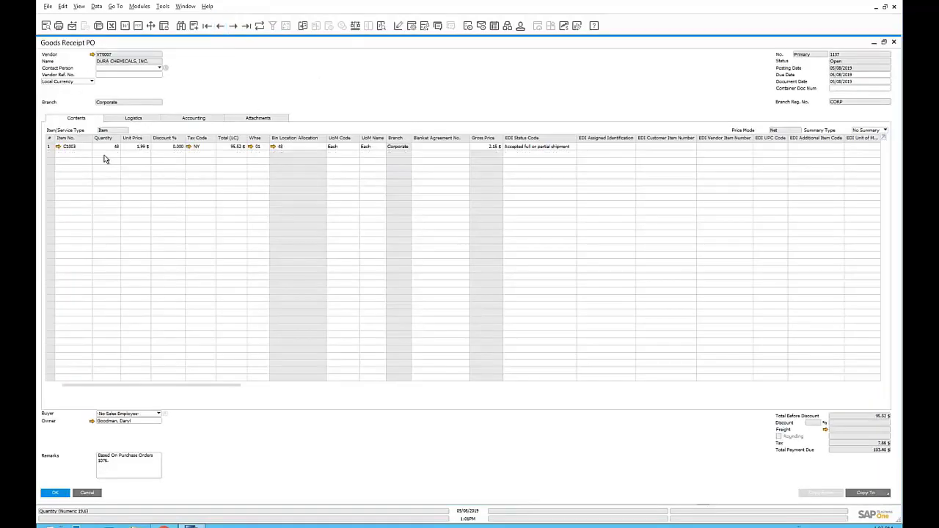
- Display the QC inventory posting list from Goods Receipt PO 1137
right_click(323, 91)
left_click(356, 138)
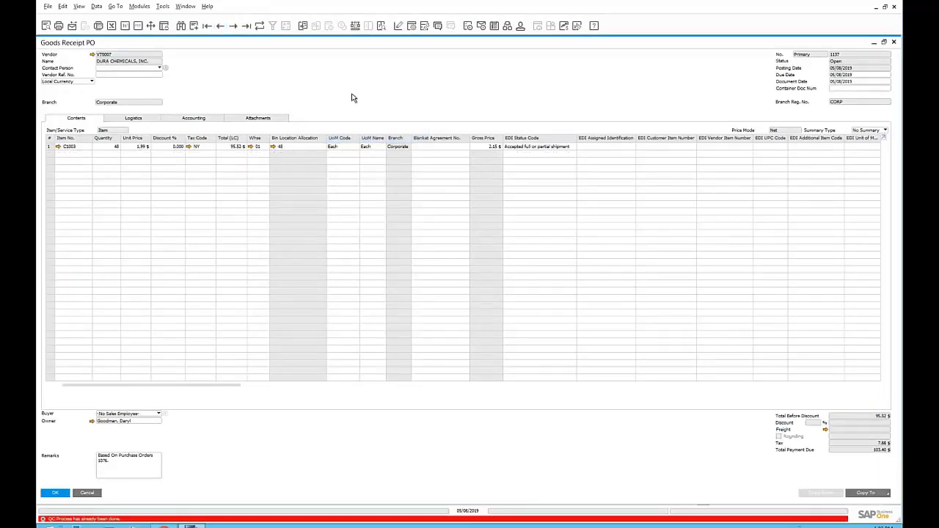
right_click(352, 94)
left_click(405, 136)
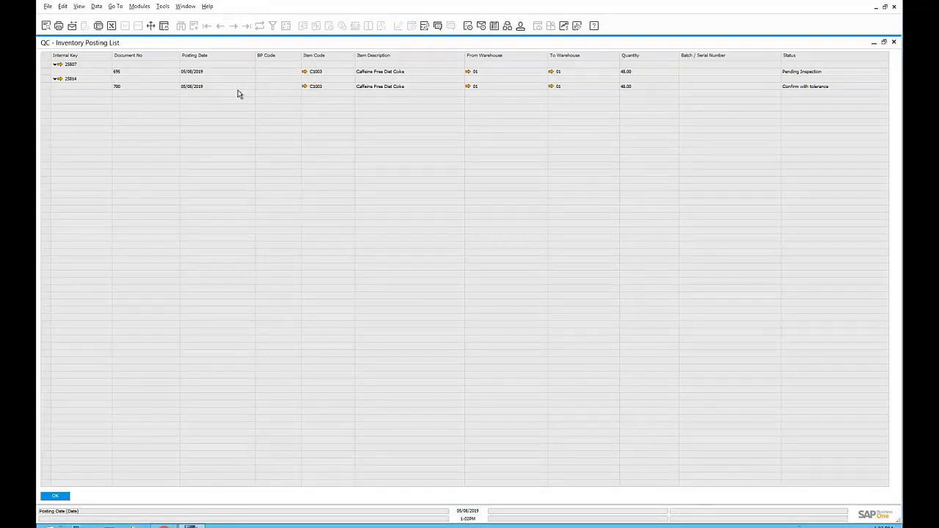
- View the pending-inspection inventory transfer 695 and its source bin postings, and close the transfer, posting list and goods receipt
left_click(61, 65)
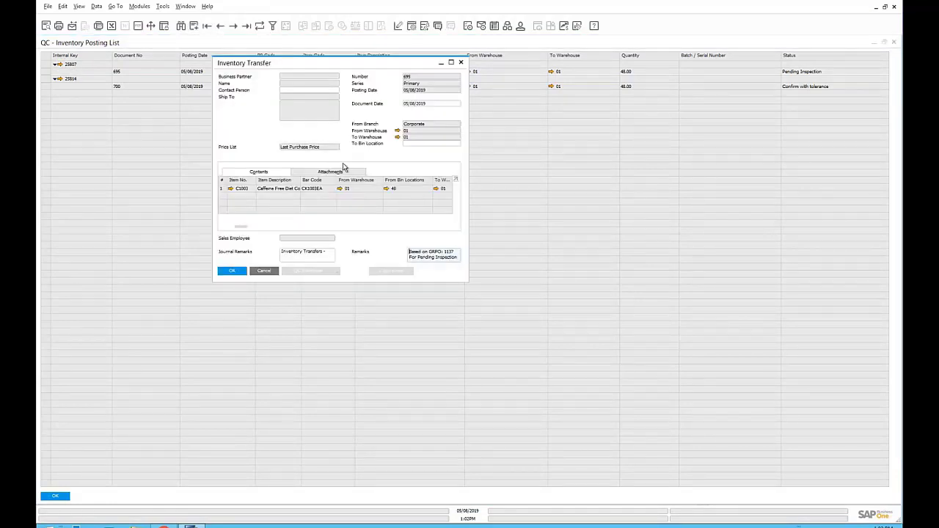
left_click(389, 189)
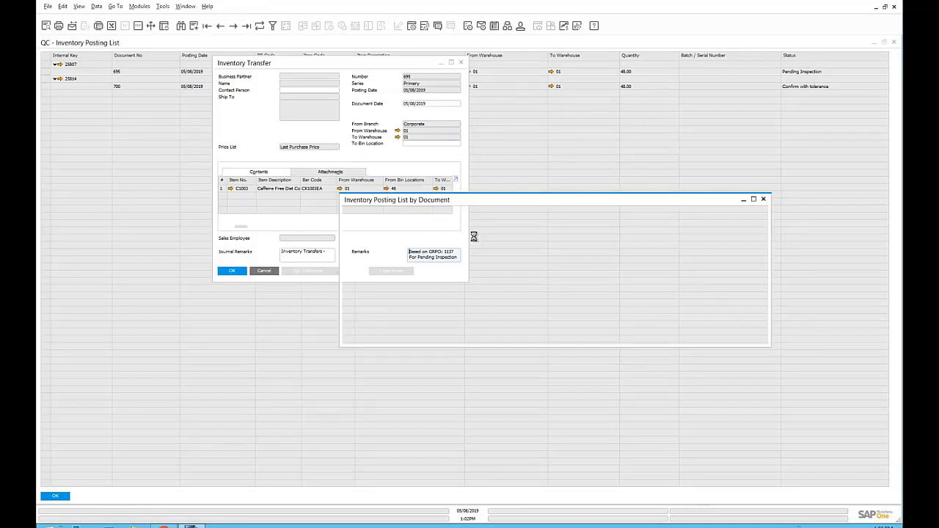
left_click(763, 199)
left_click(460, 63)
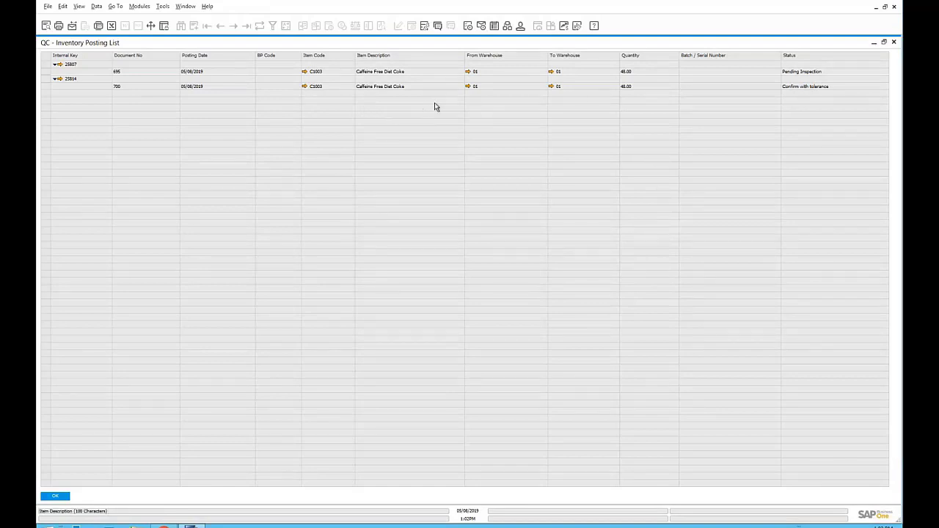
left_click(893, 43)
left_click(894, 43)
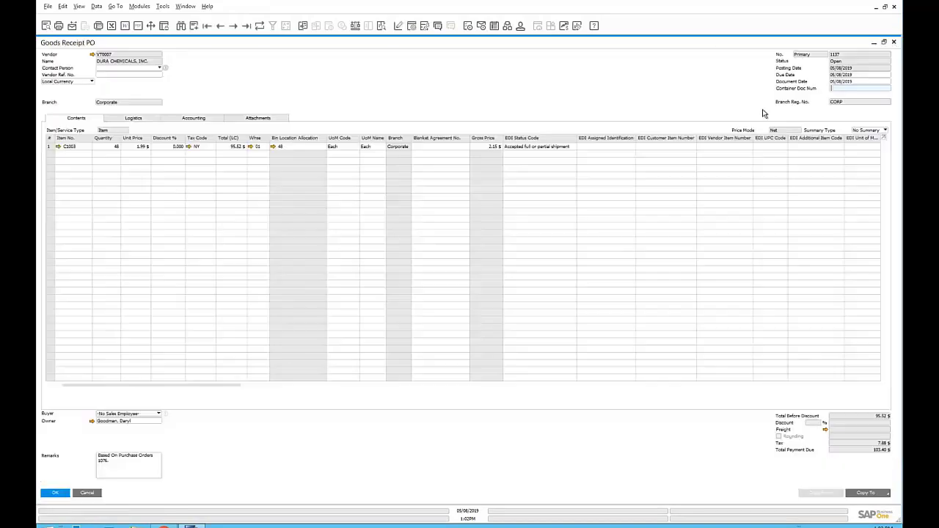
- Display inventory posting 48 under Inventory Counting Transactions, check its counted line and remarks, and close it
left_click(82, 82)
left_click(82, 81)
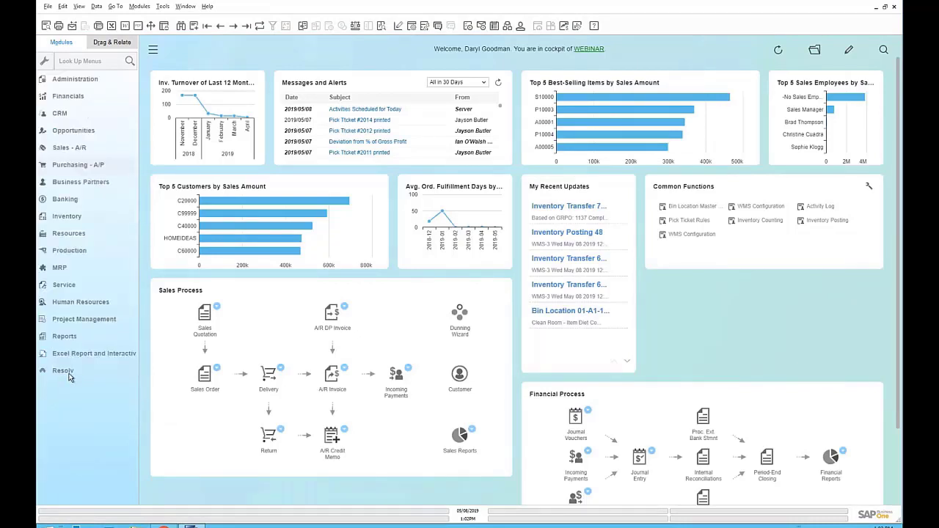
left_click(69, 217)
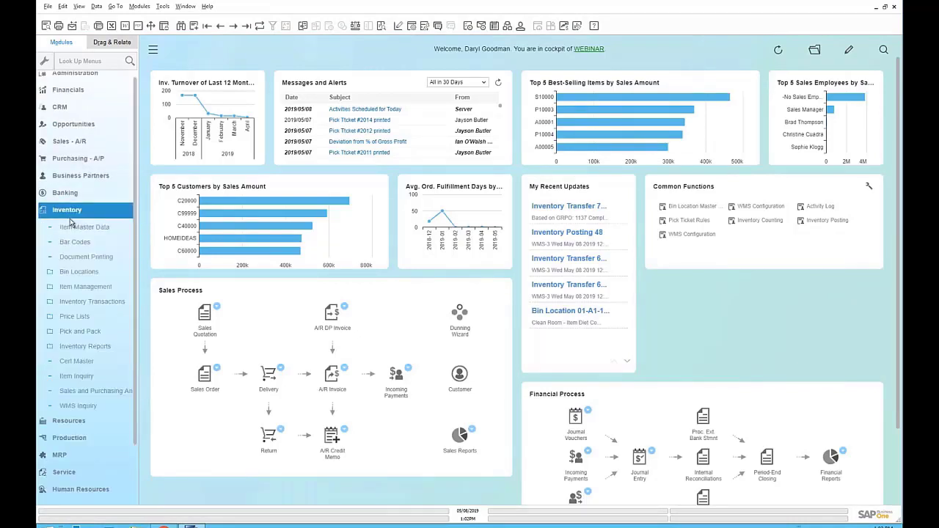
scroll(73, 230, "down", 2)
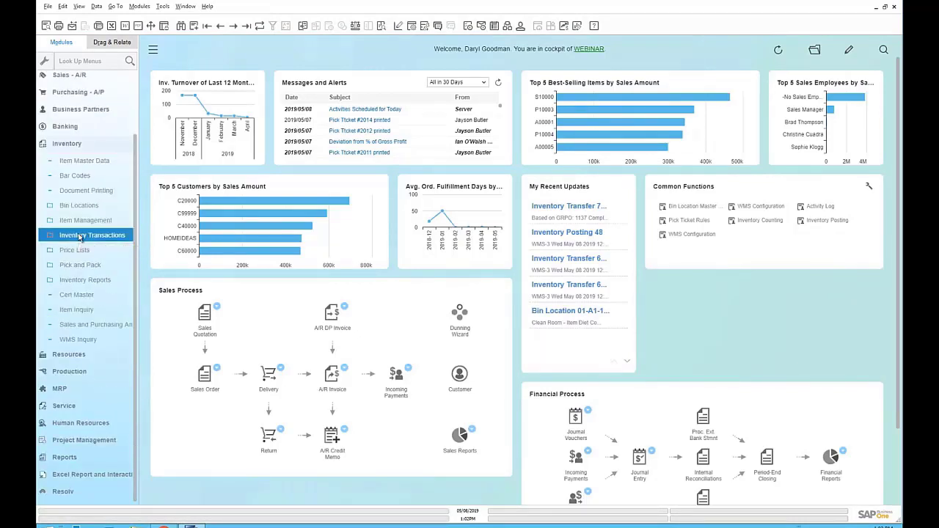
left_click(77, 234)
left_click(120, 343)
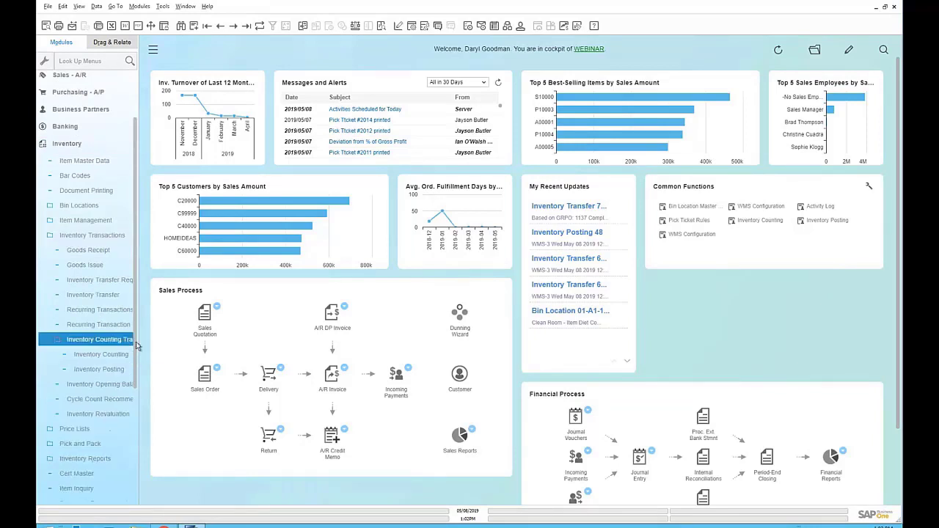
left_click(116, 373)
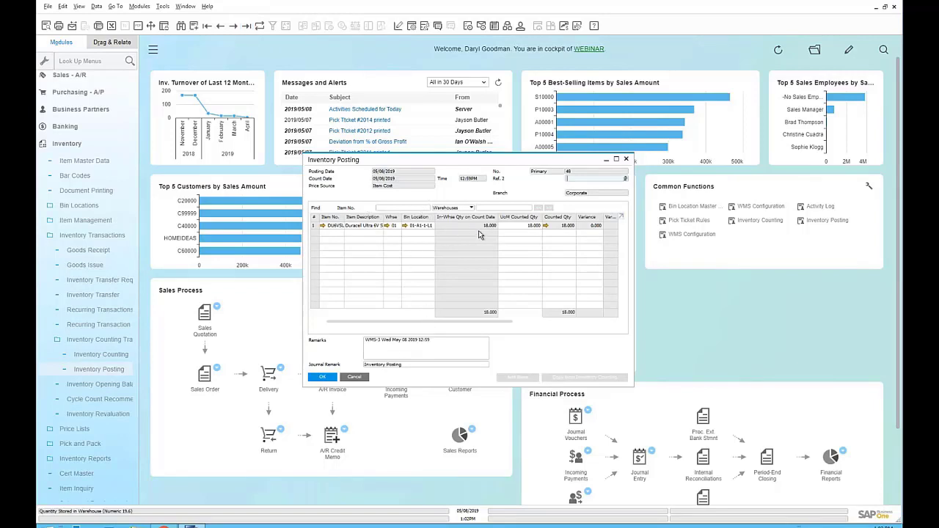
left_click(373, 341)
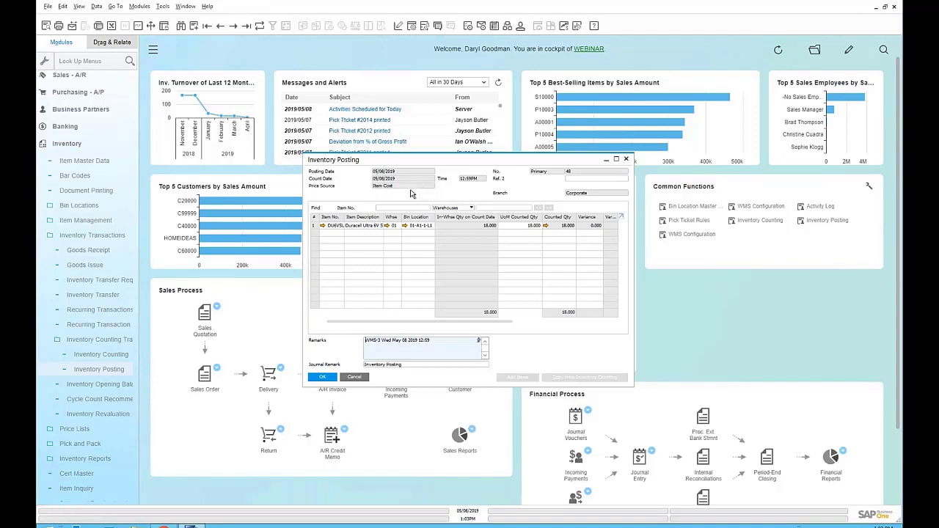
left_click(355, 377)
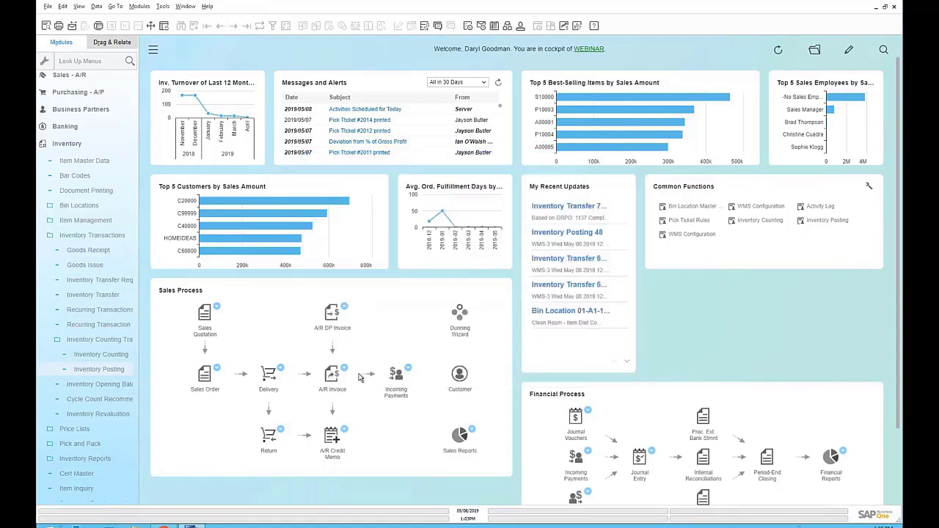